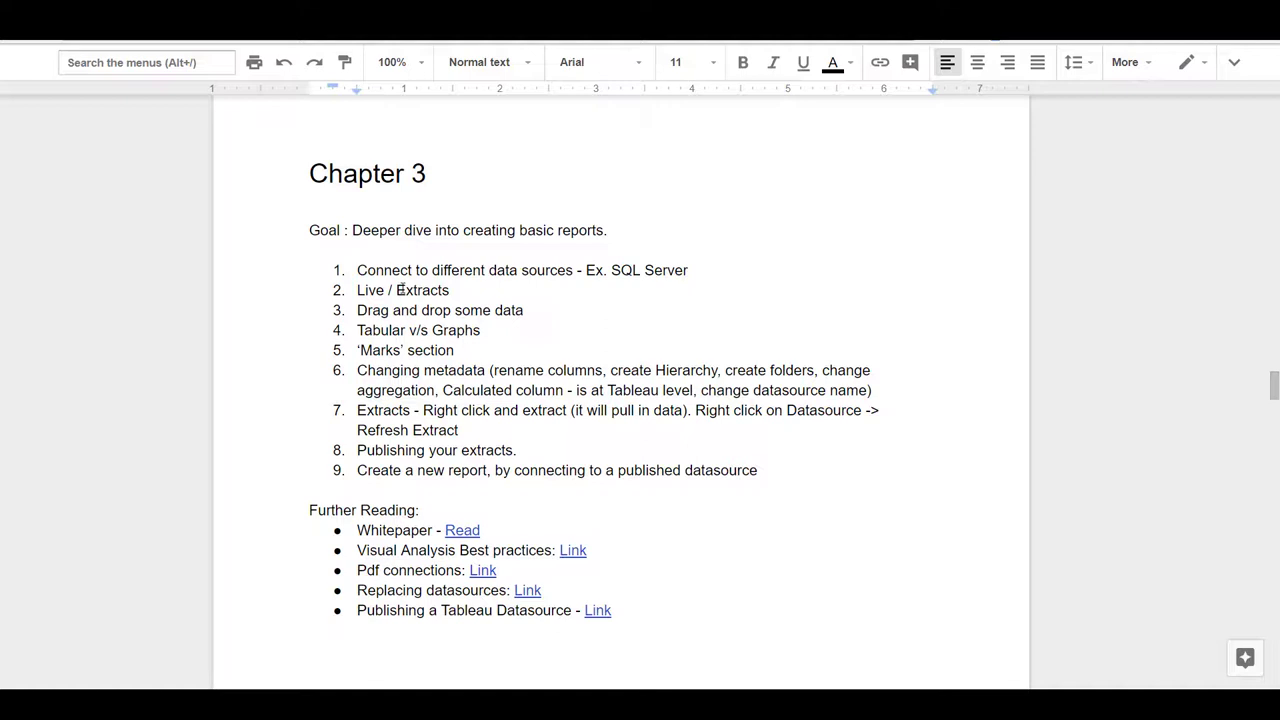
click(434, 270)
drag(457, 269, 578, 282)
click(582, 298)
Step: Switch to Tableau and show the World Indicators worksheet
mouse_move(343, 705)
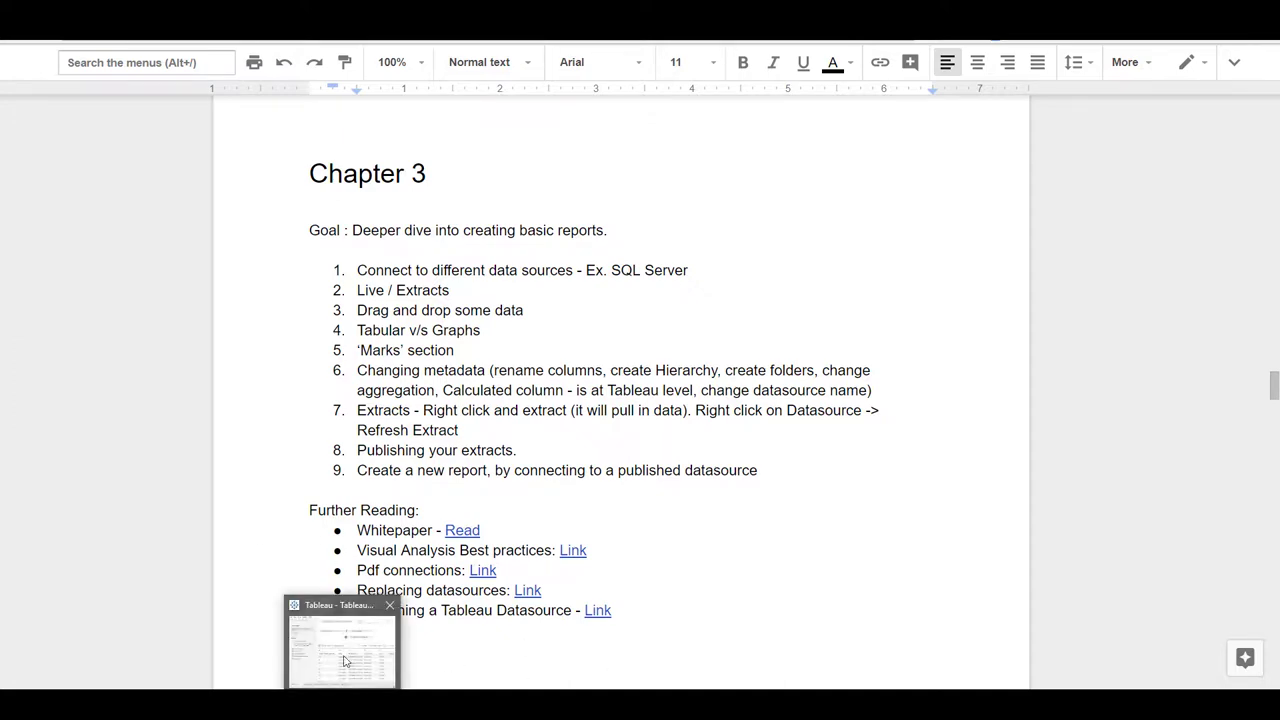
click(345, 660)
double_click(688, 226)
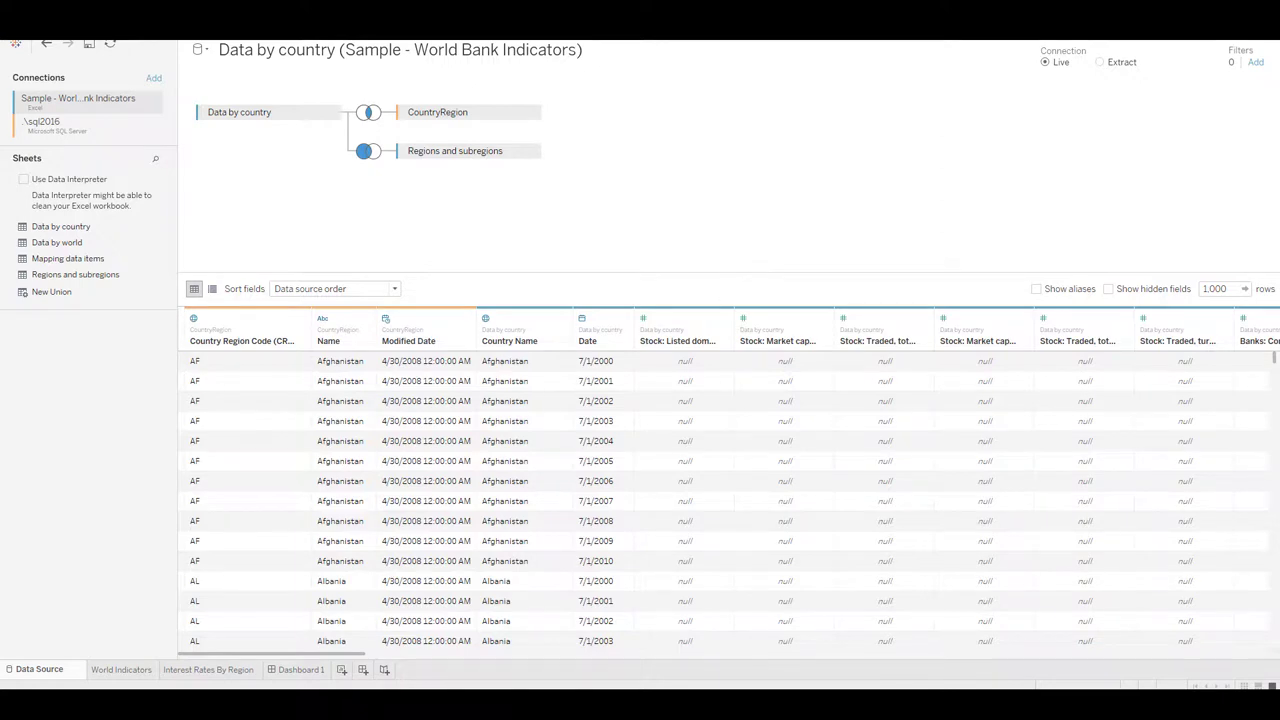
click(122, 670)
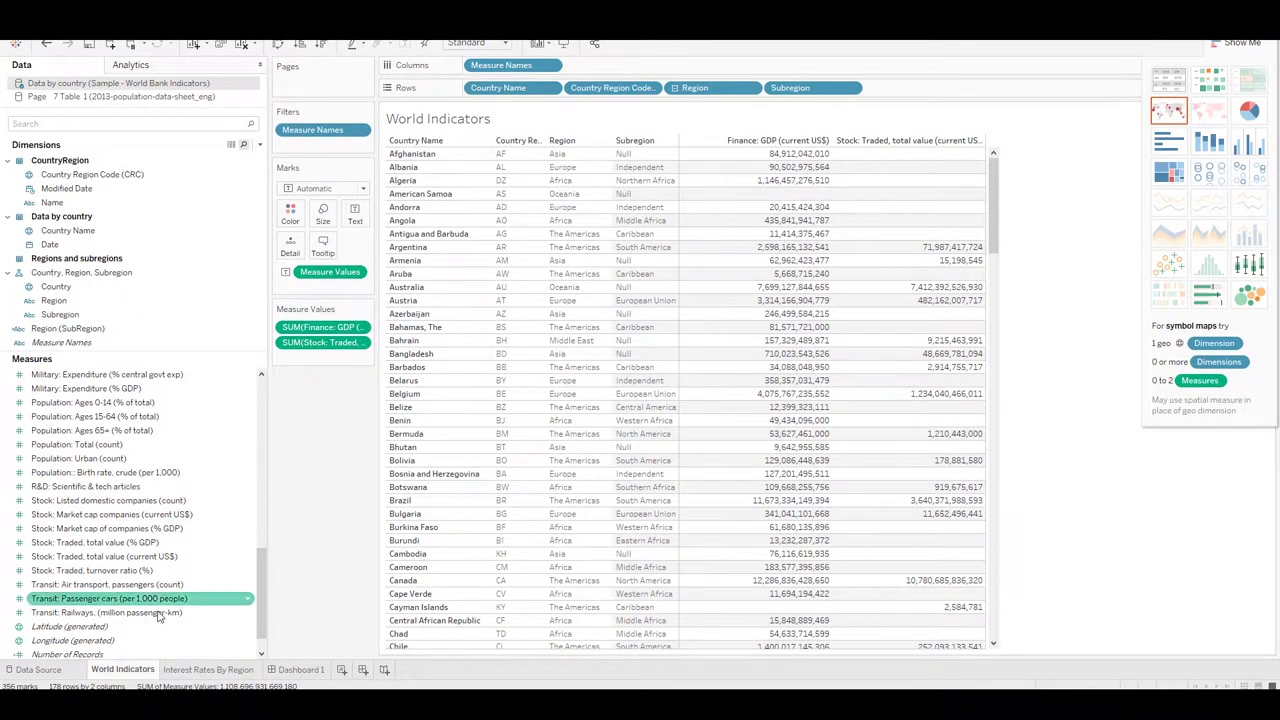
Step: Change the Data by country data source's connection to Extract and look through the extracted rows
click(62, 669)
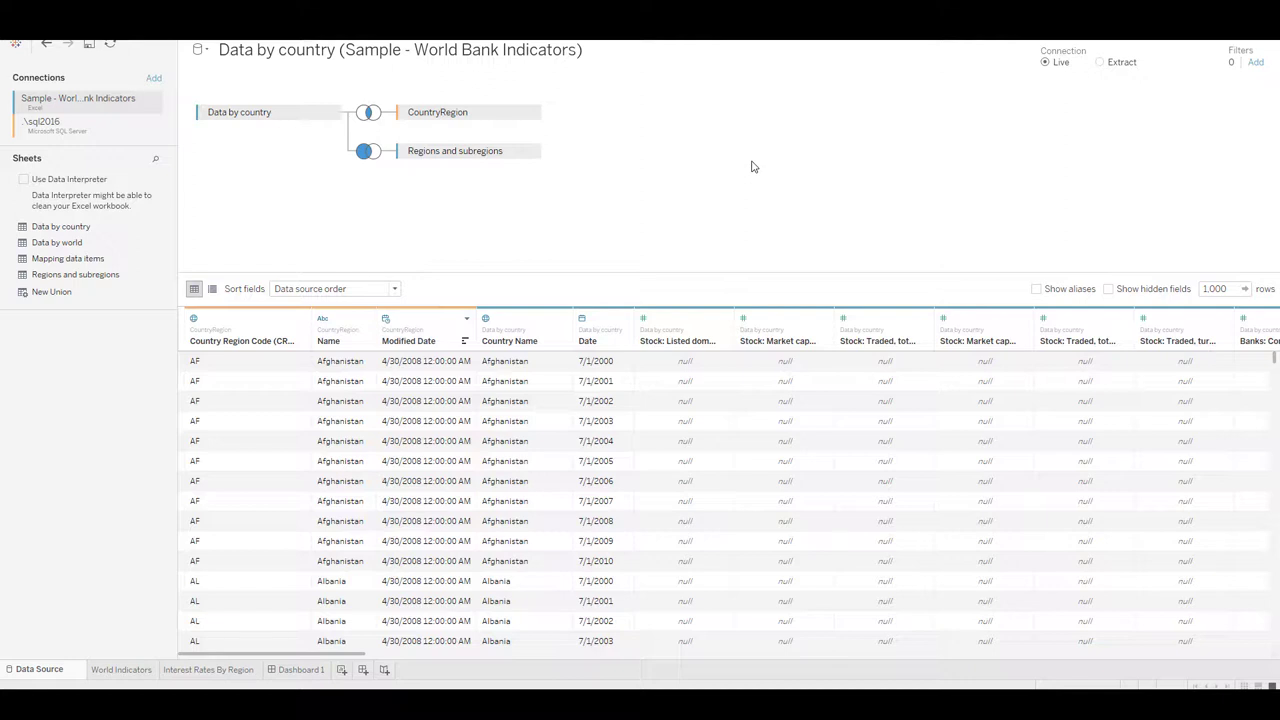
click(1101, 63)
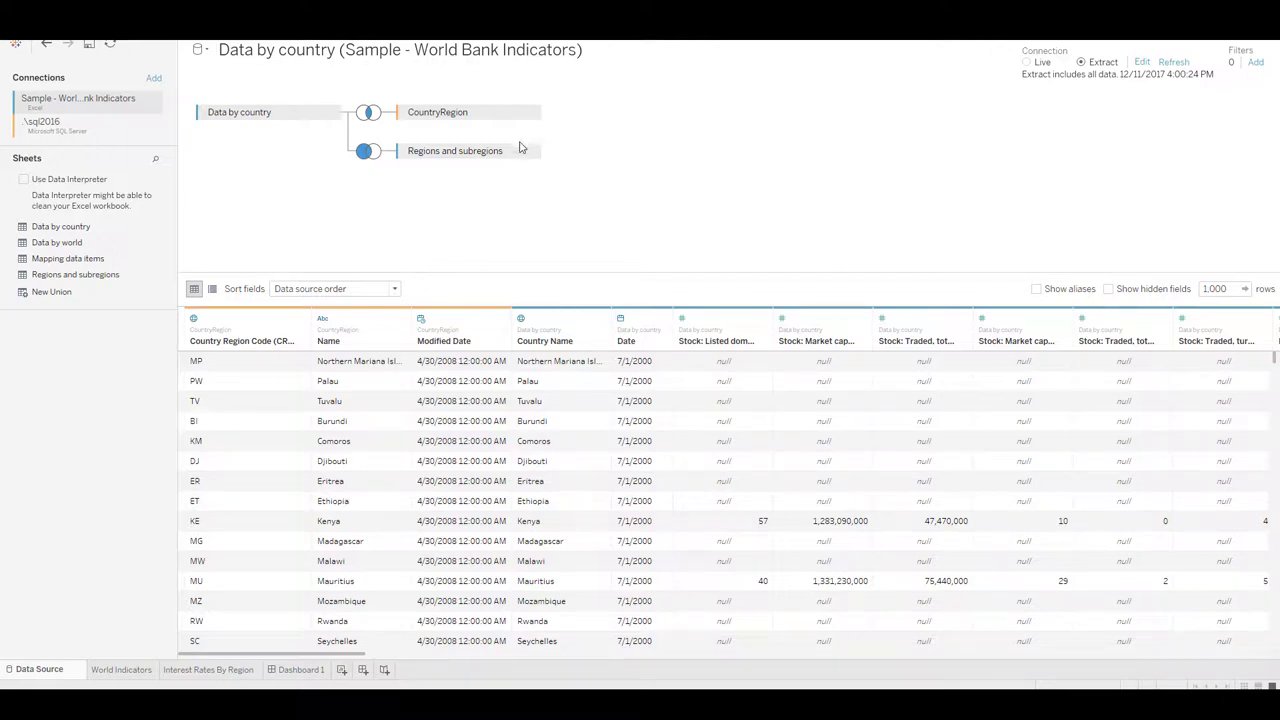
scroll(779, 536, down, 15)
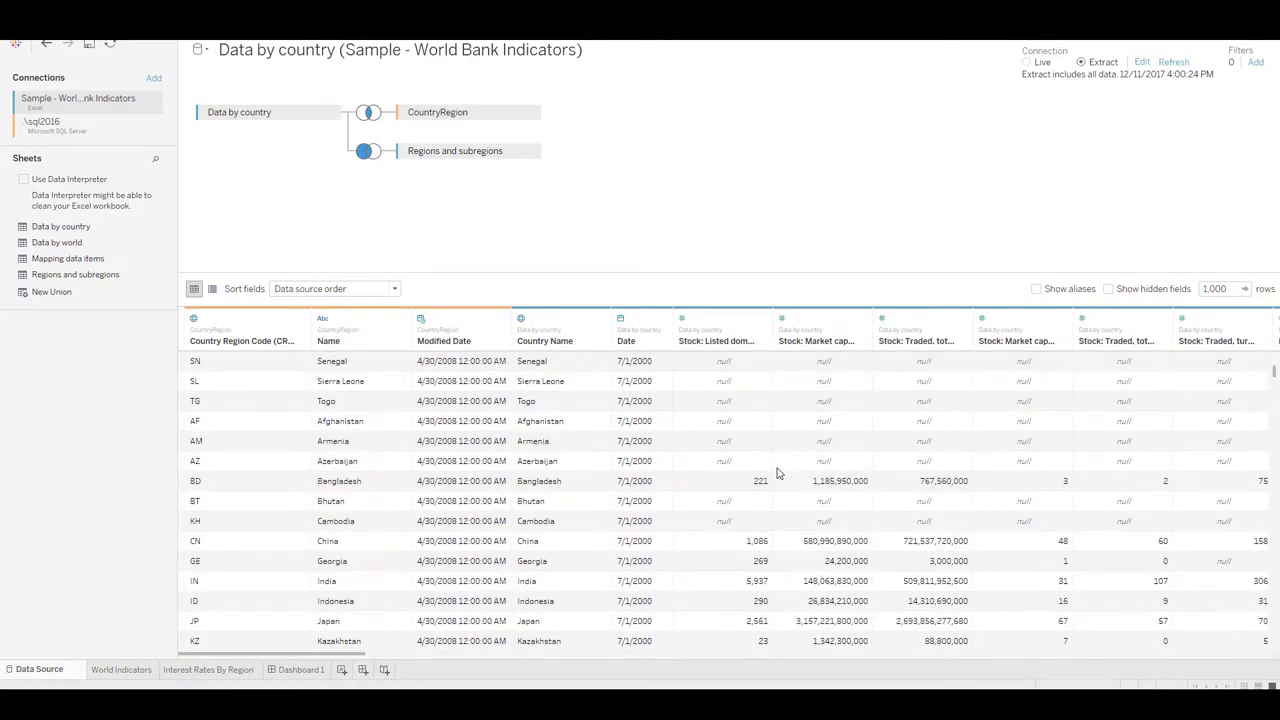
scroll(776, 463, down, 12)
scroll(776, 463, up, 13)
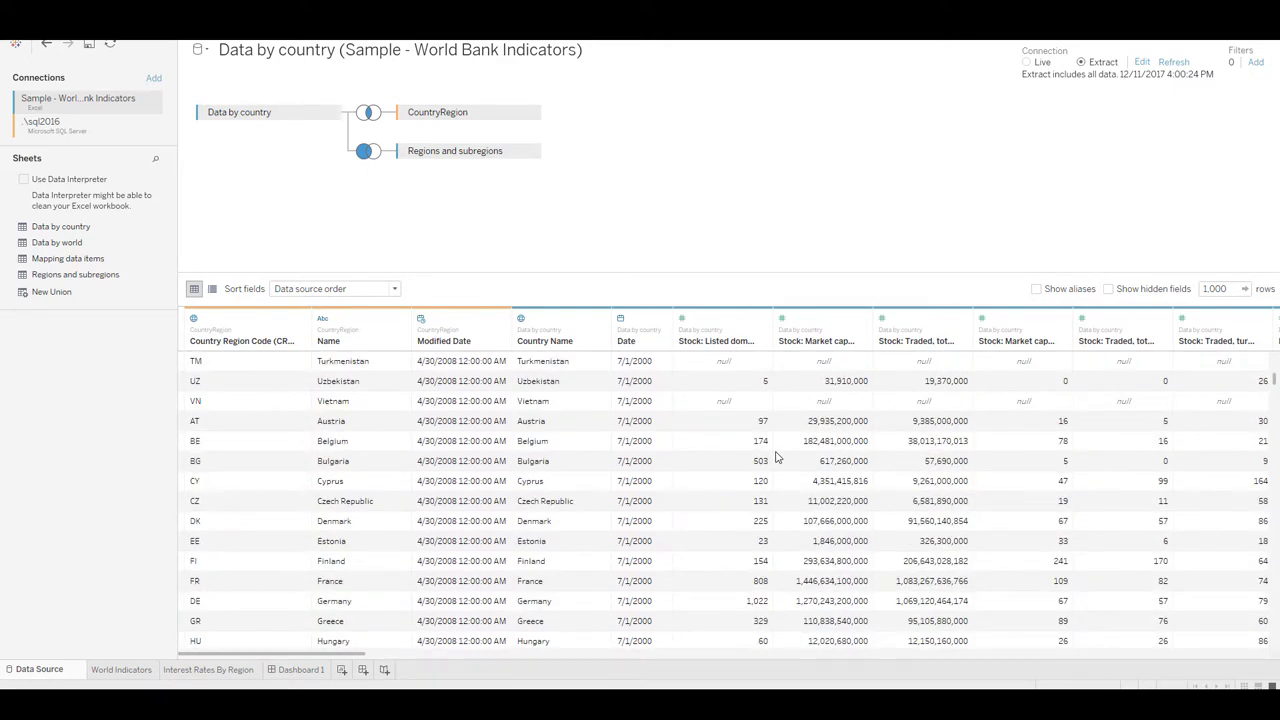
scroll(1150, 425, down, 10)
scroll(1030, 420, up, 1)
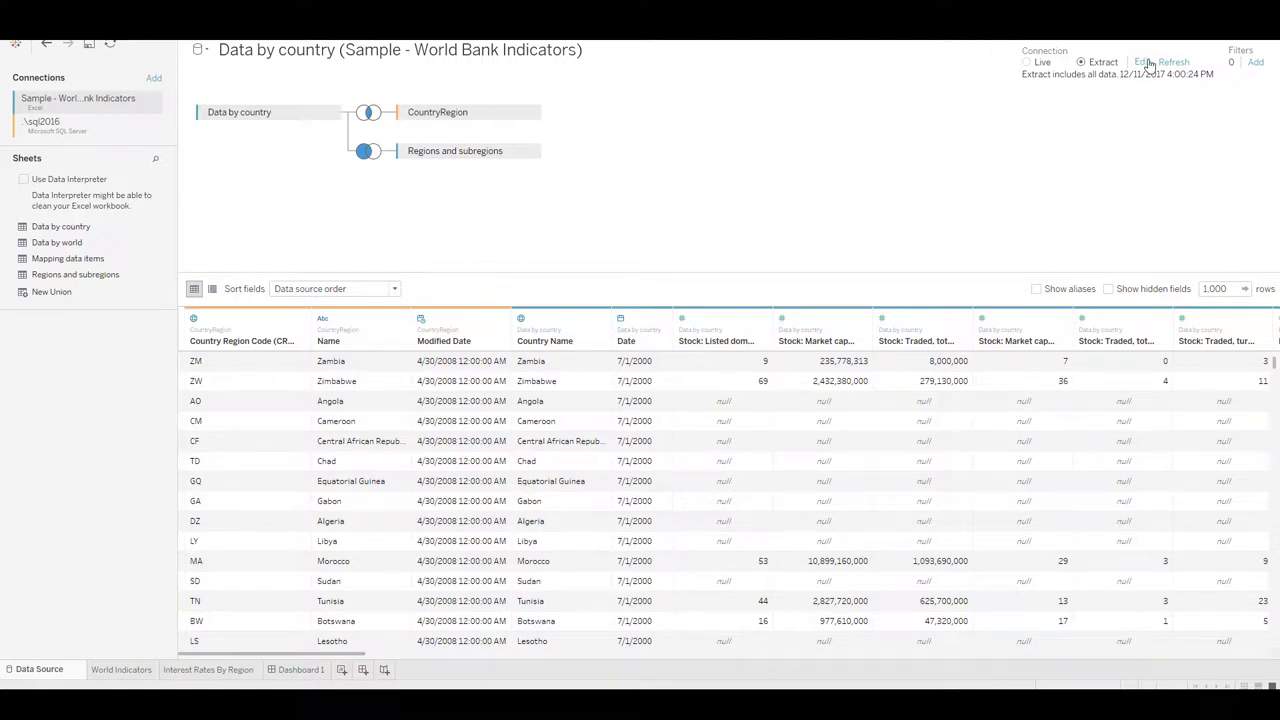
Step: Try out a data source filter on the month and year of Modified Date with April 2008 selected, and cancel it
click(1256, 62)
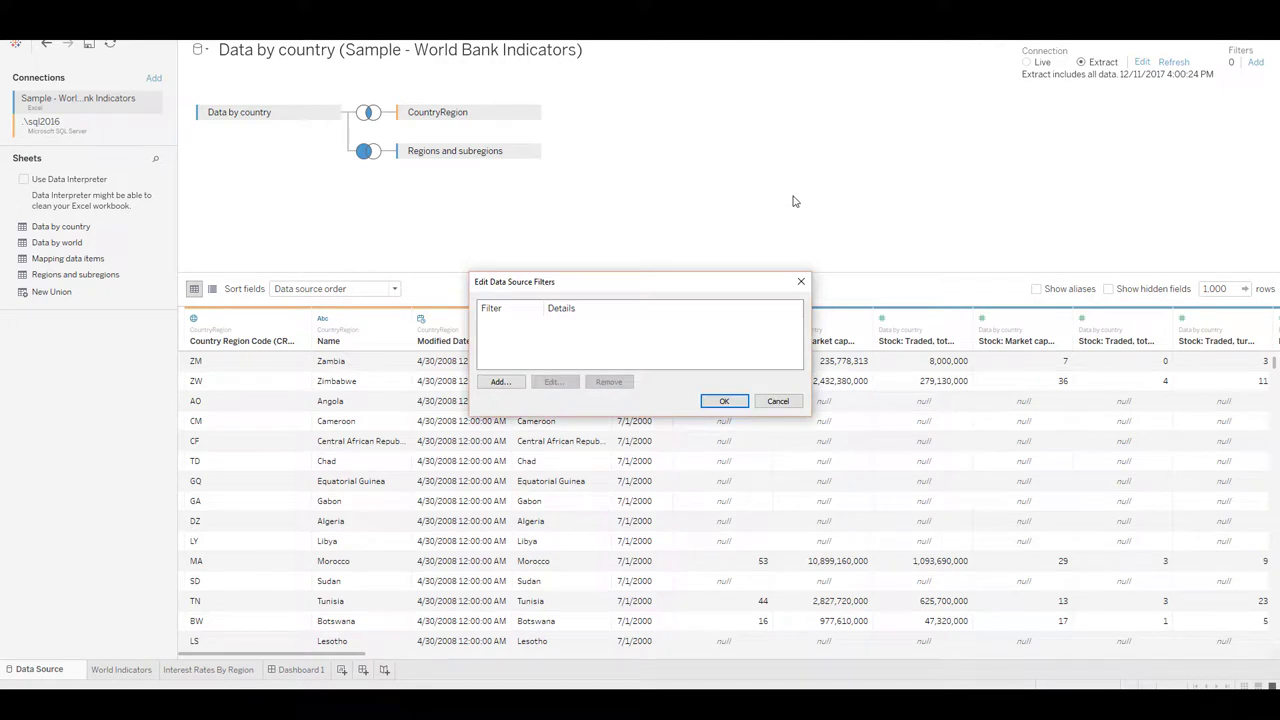
click(497, 384)
drag(763, 285, 769, 378)
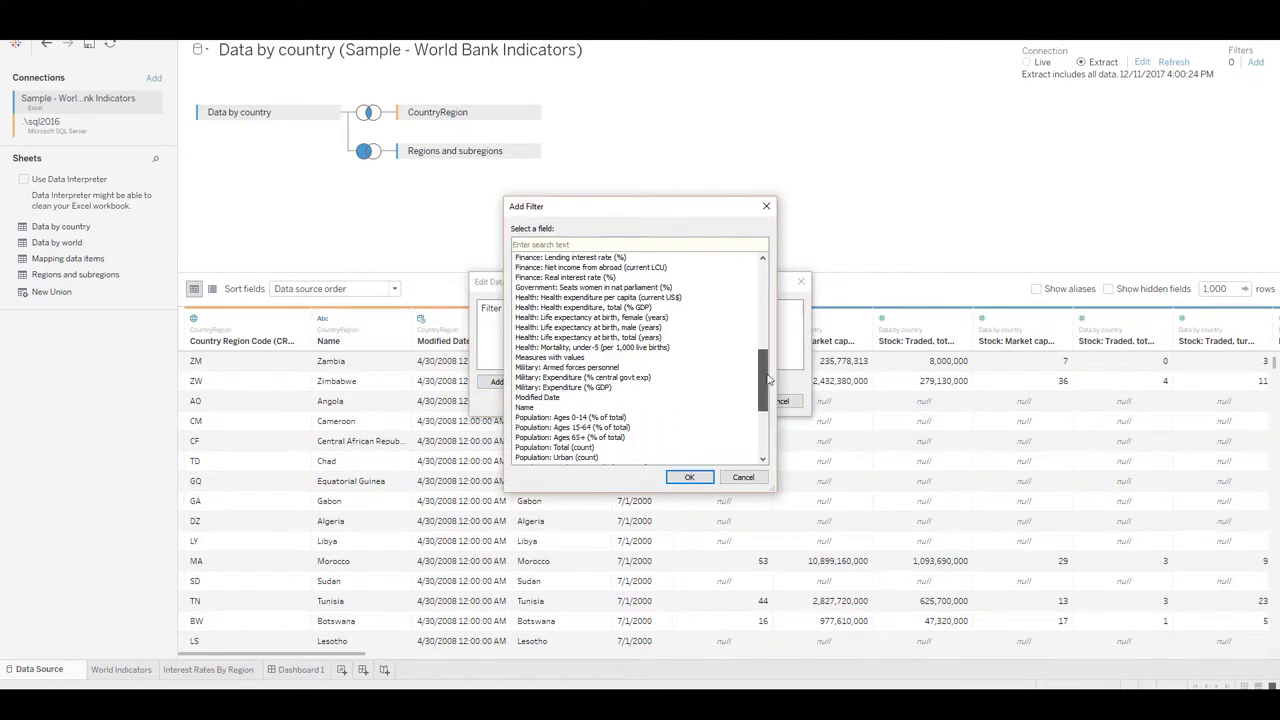
click(590, 417)
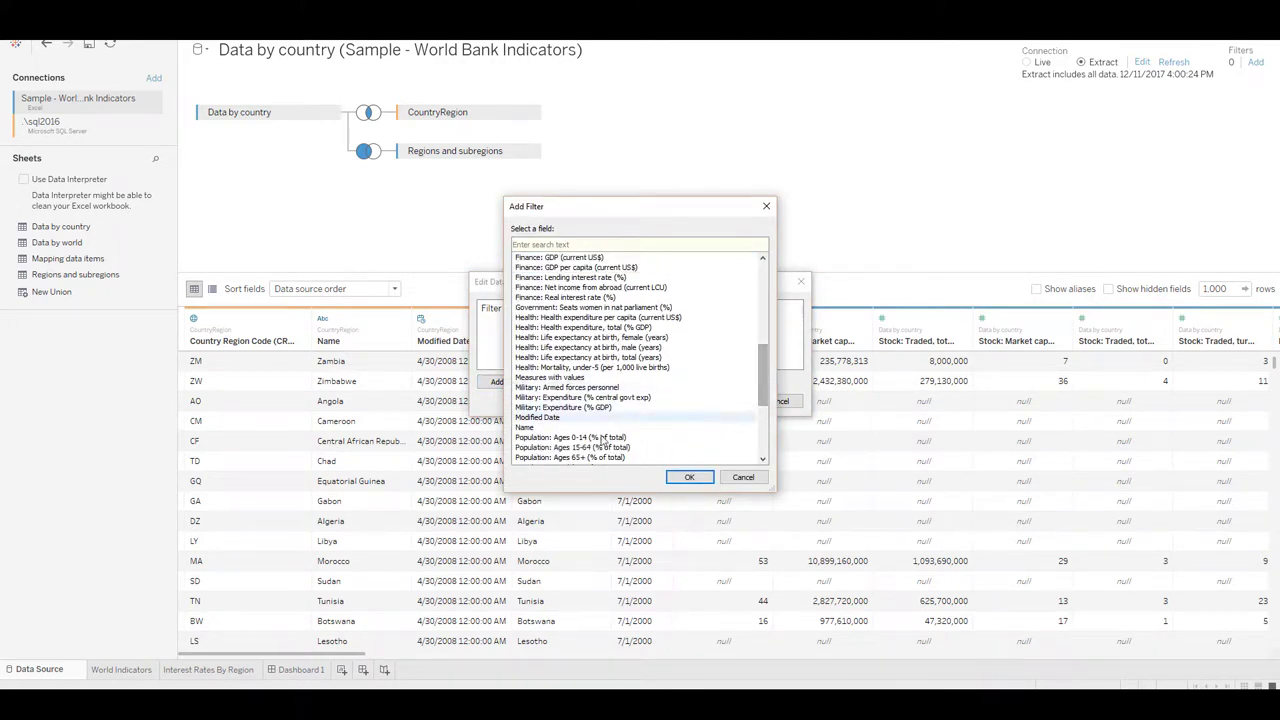
click(688, 476)
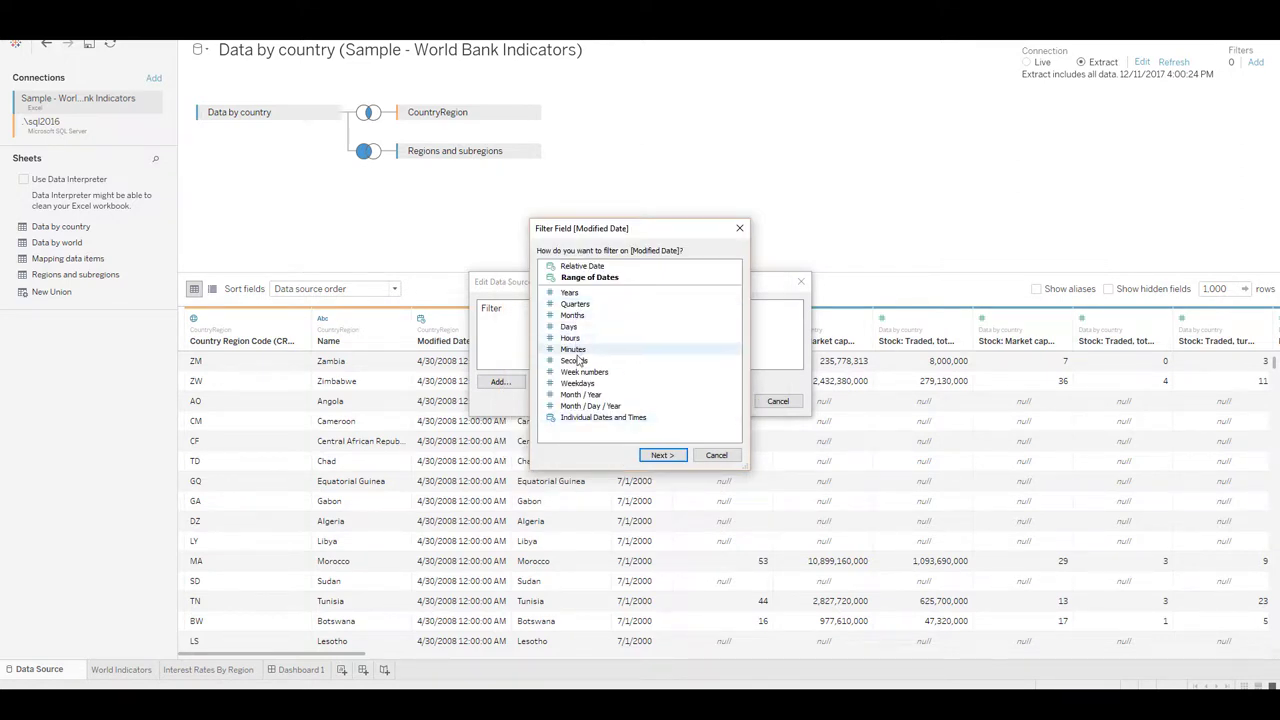
key(Escape)
click(514, 243)
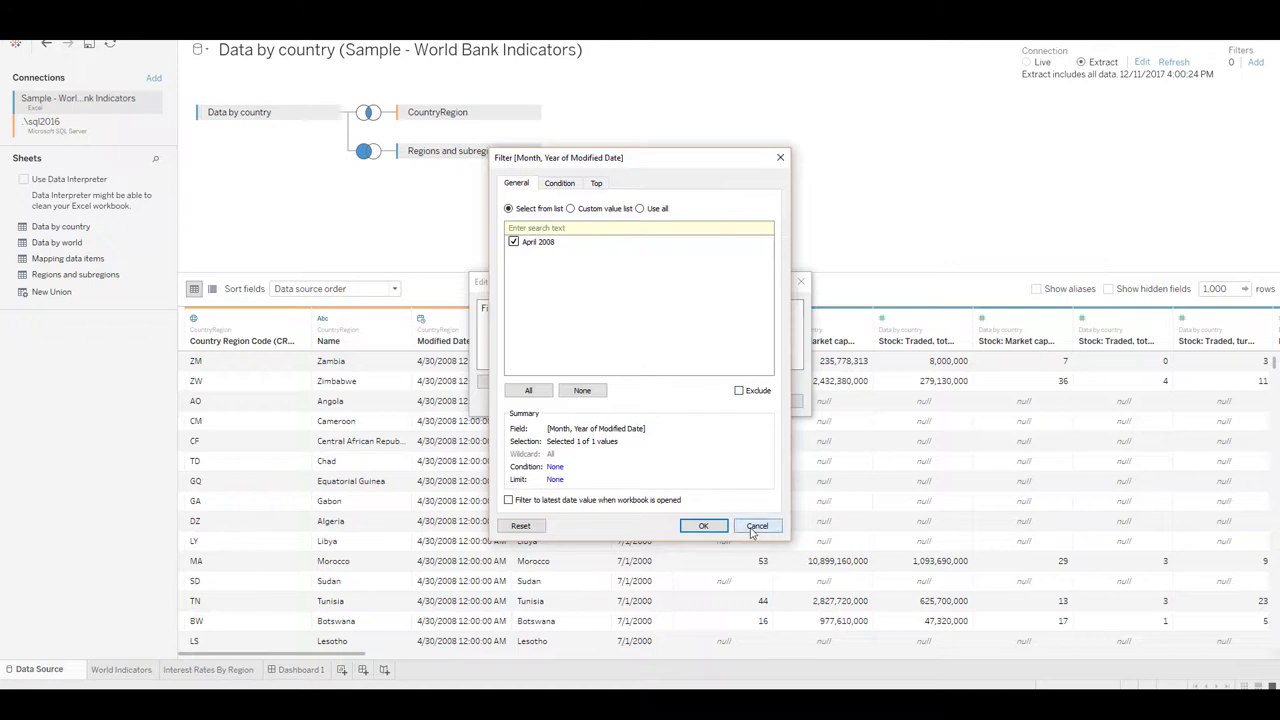
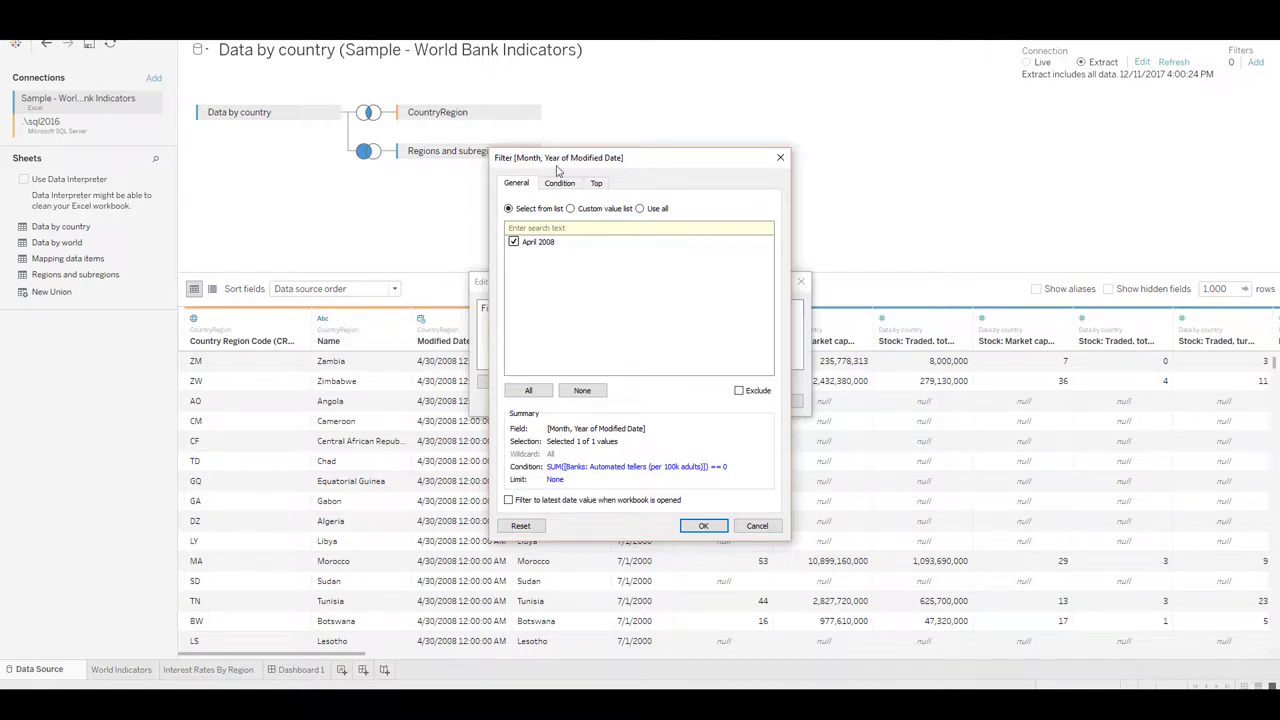
click(764, 528)
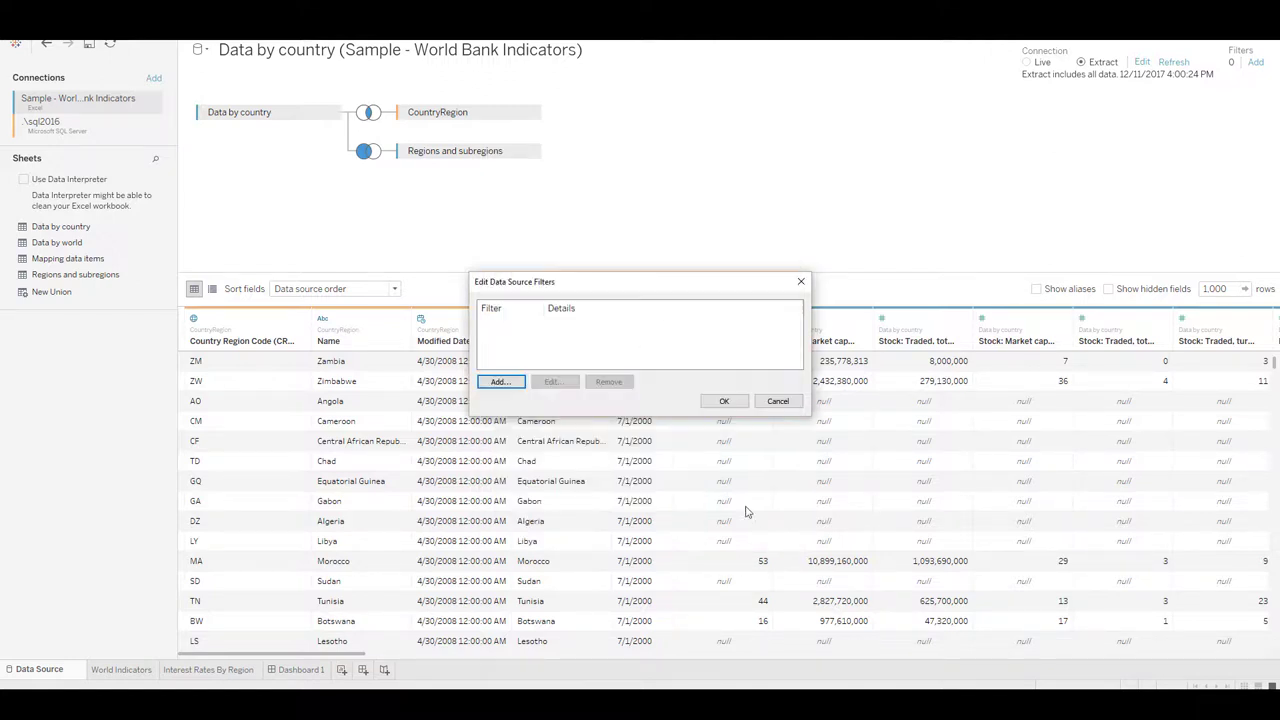
click(777, 401)
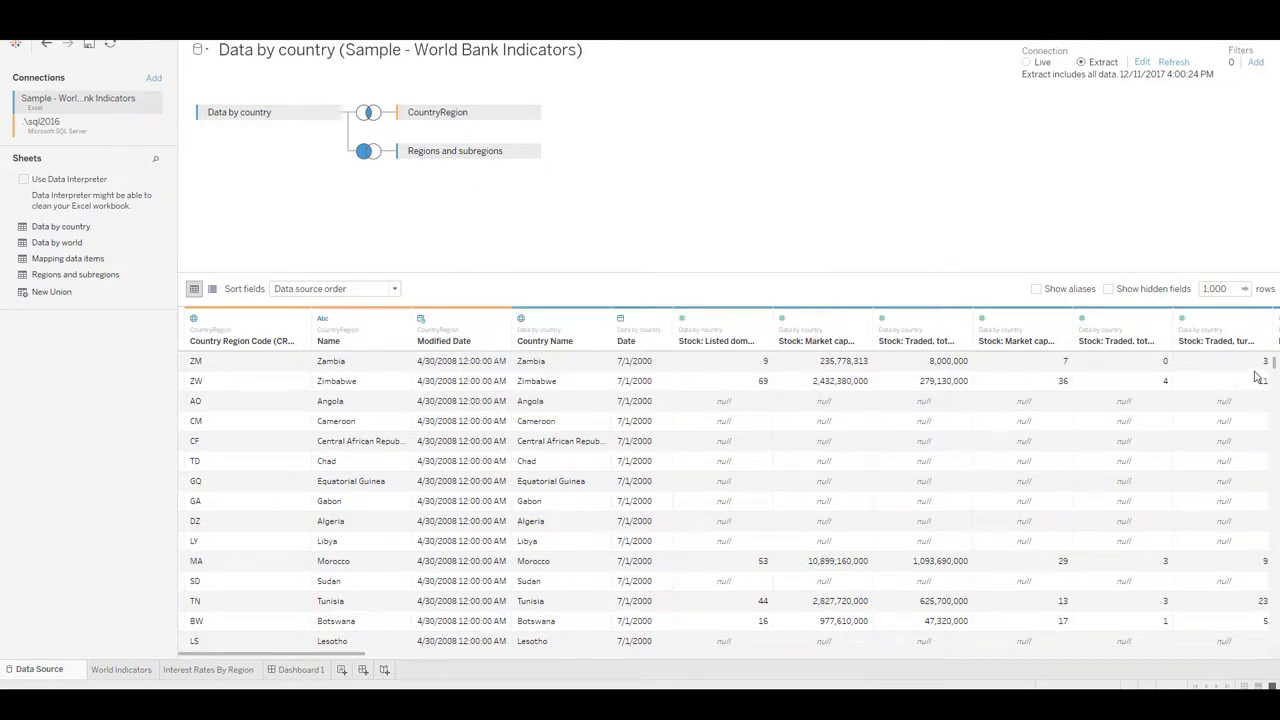
Step: From the World Indicators worksheet, extract all rows of the Data by country data source without filters
drag(1275, 378, 1250, 356)
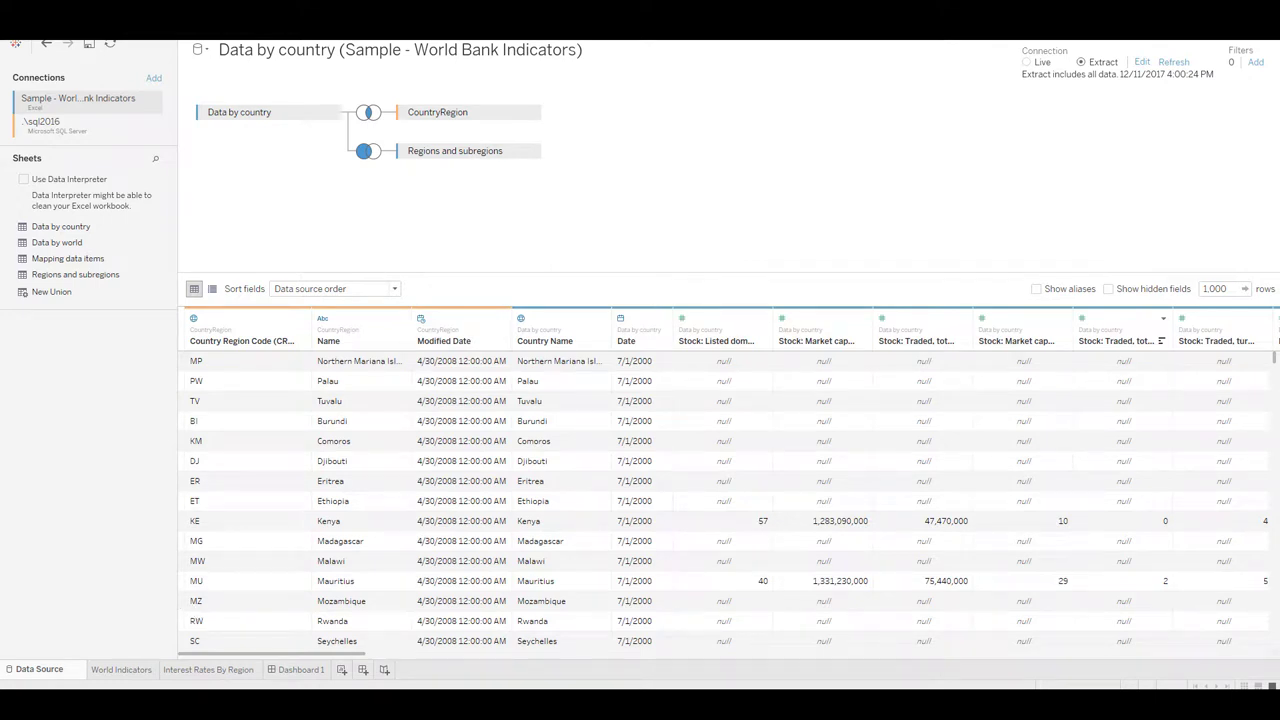
click(121, 669)
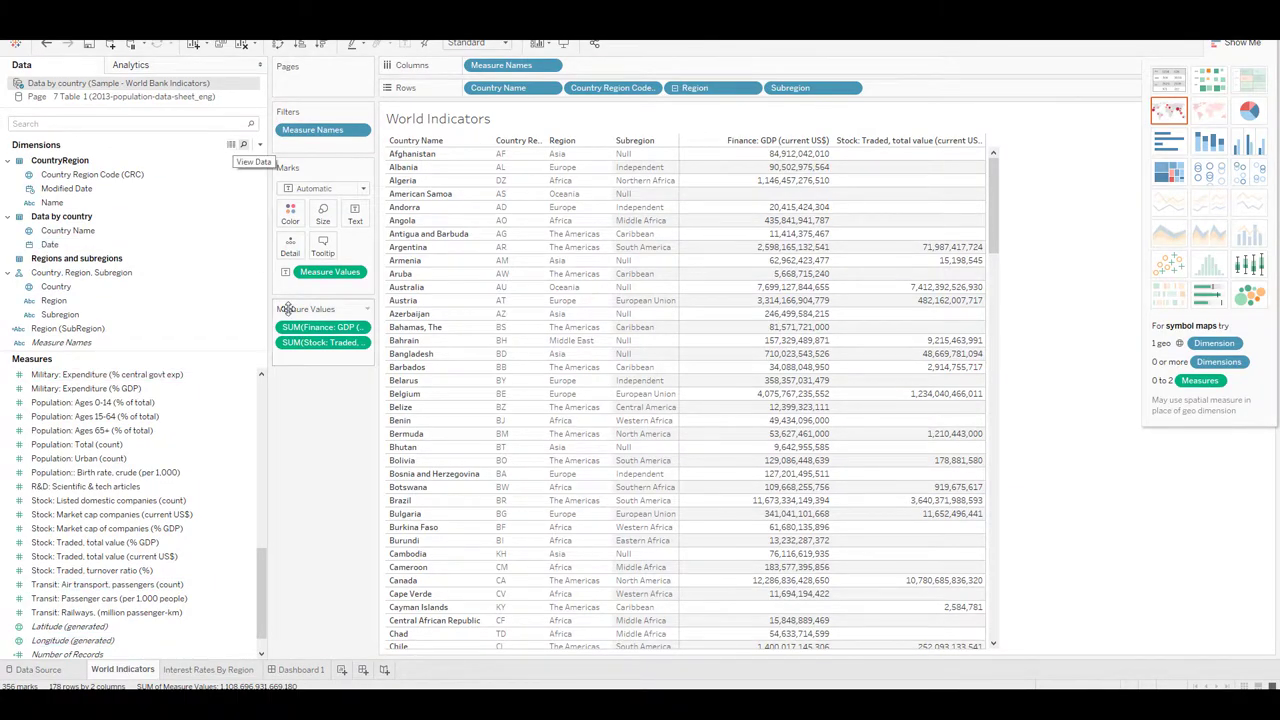
drag(264, 571, 251, 395)
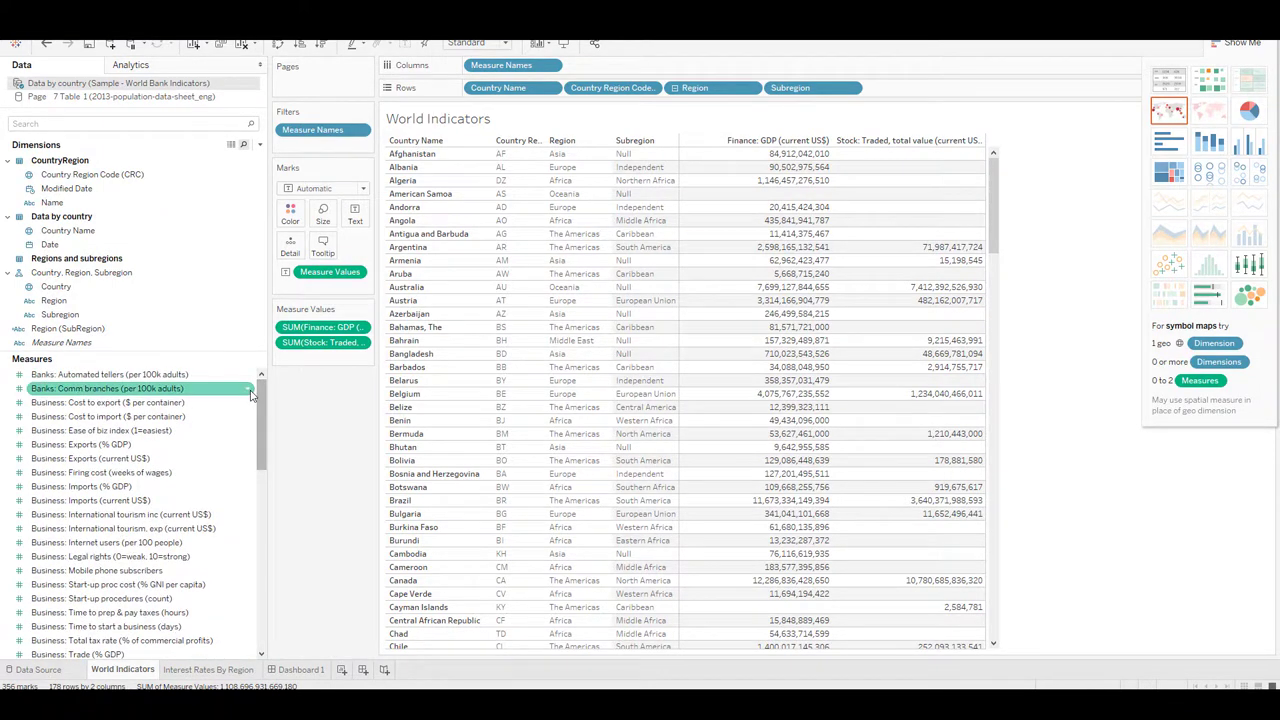
right_click(99, 88)
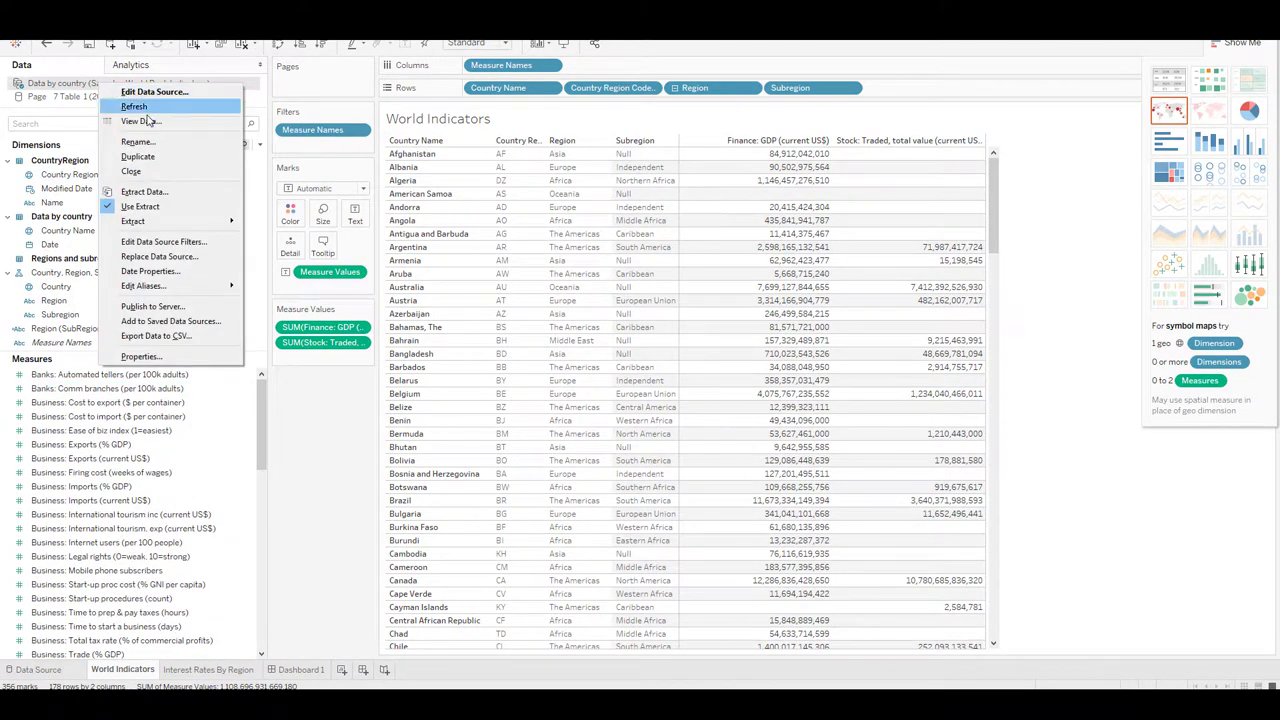
click(165, 200)
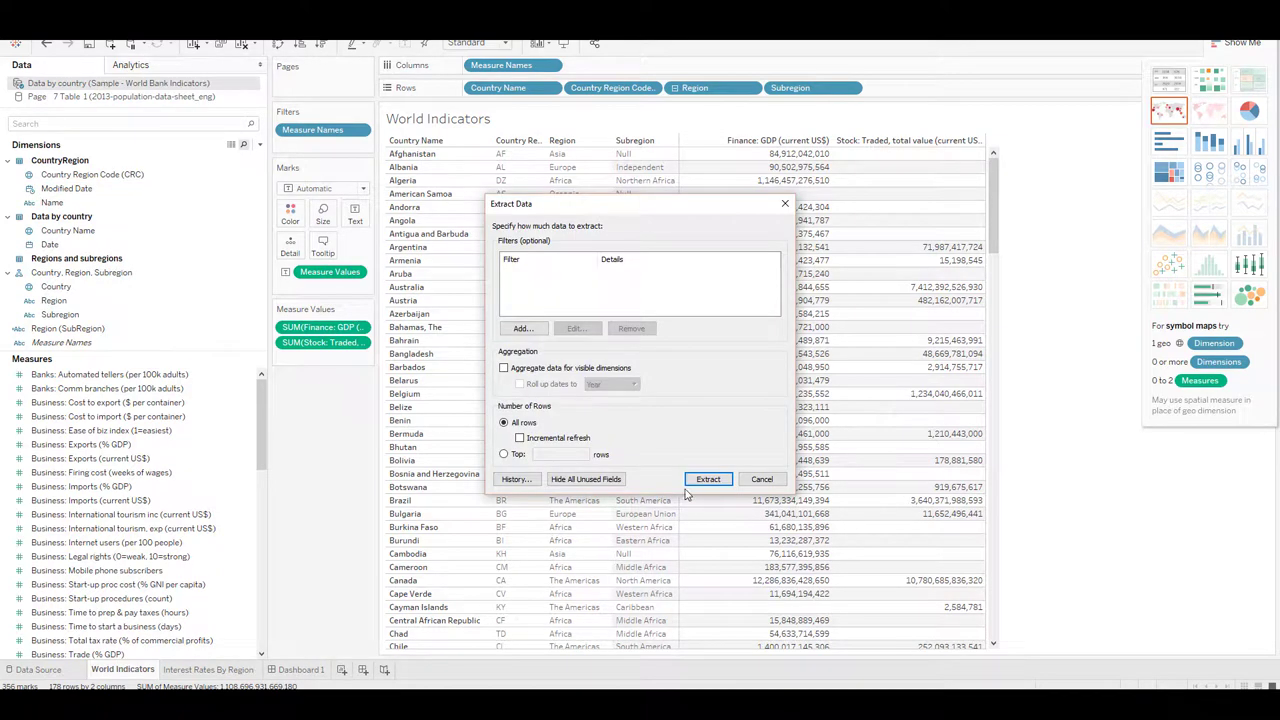
click(705, 480)
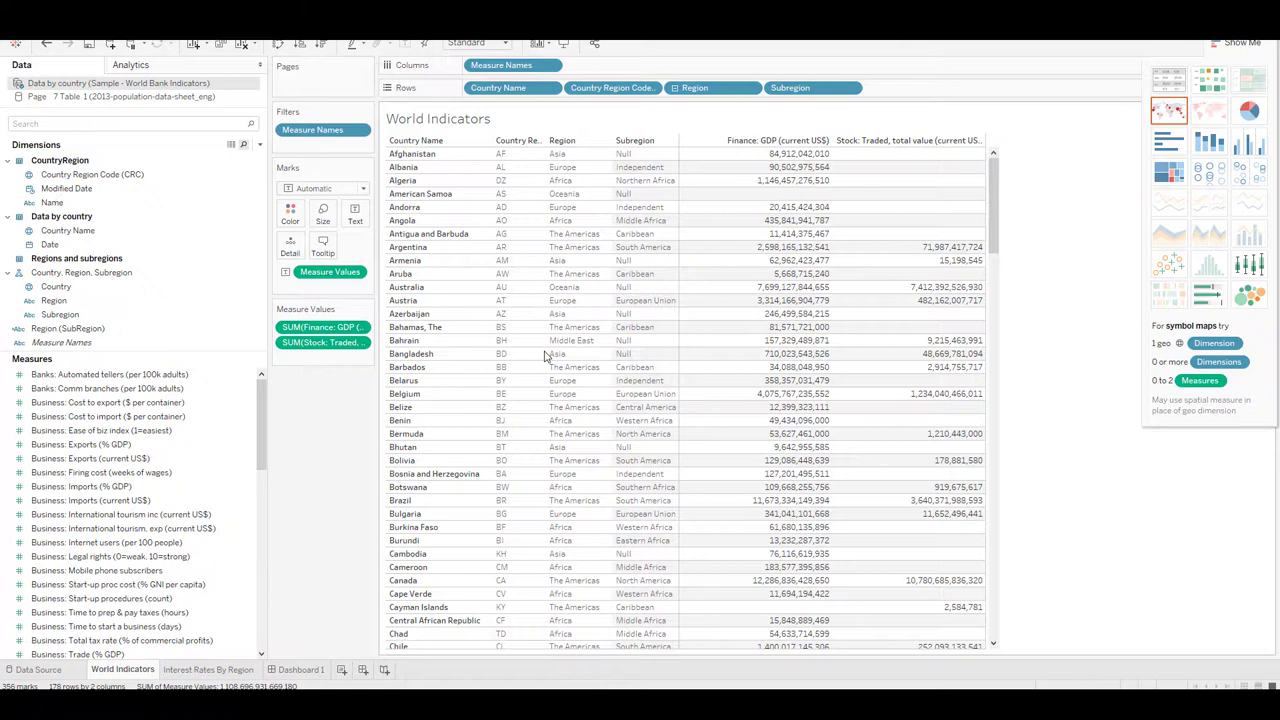
right_click(85, 90)
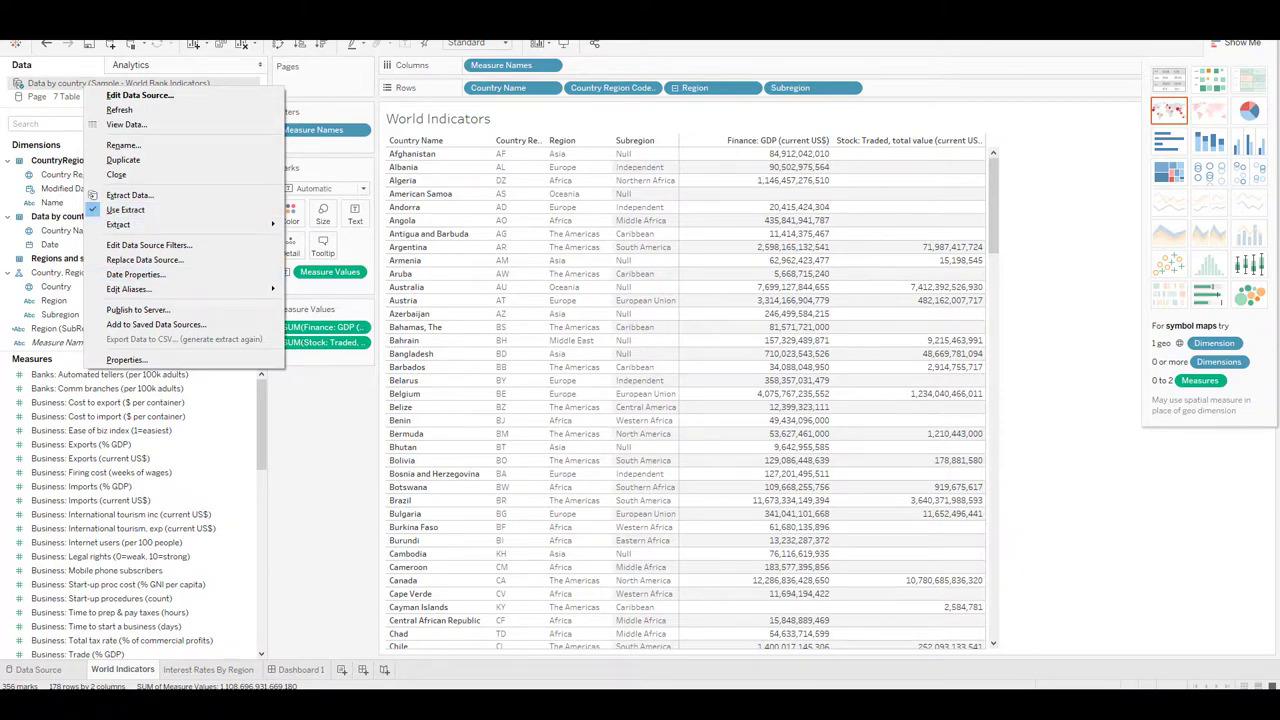
key(Escape)
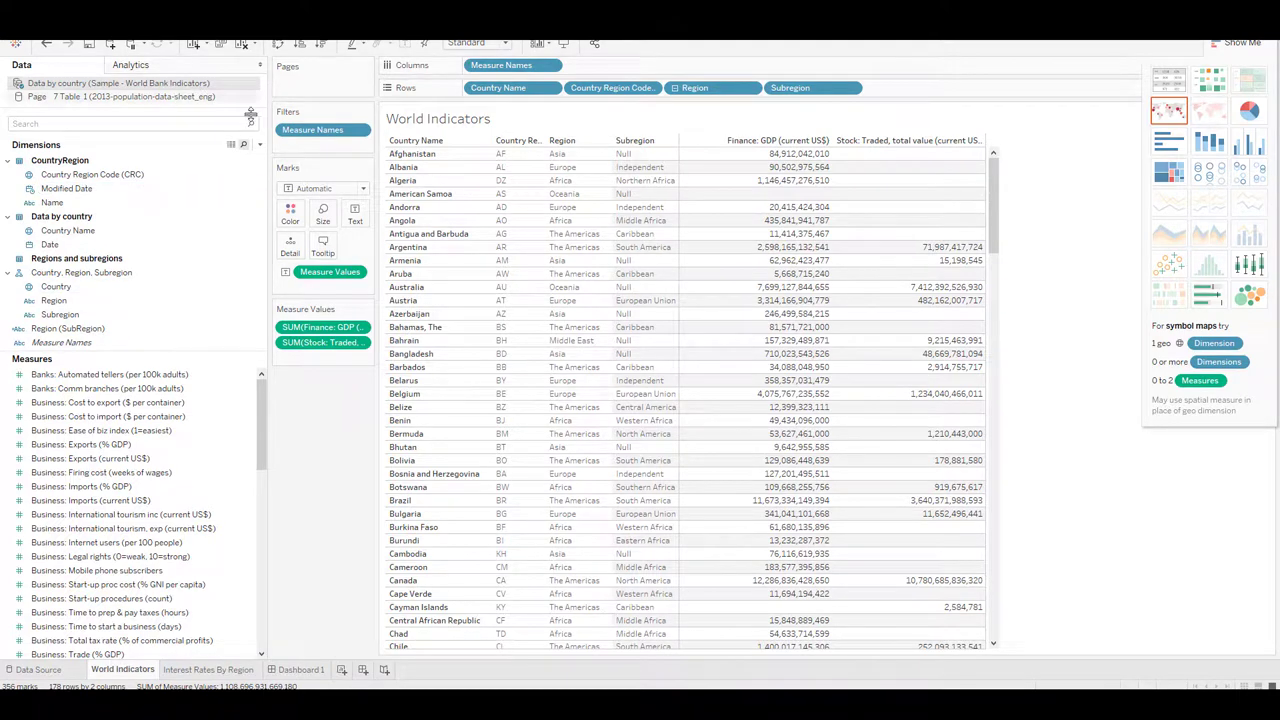
click(172, 418)
drag(172, 430, 118, 100)
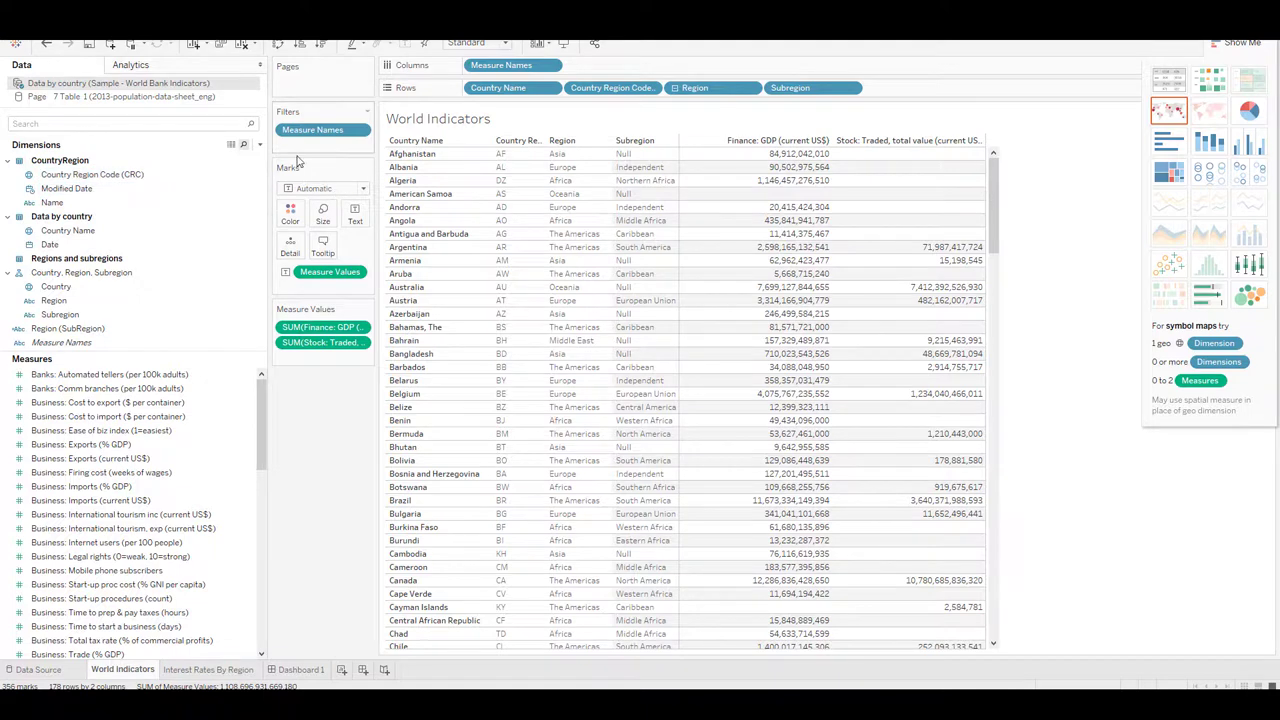
click(190, 174)
Step: Start publishing the Data by country data source to a Tableau Server and dismiss the sign-in
right_click(178, 88)
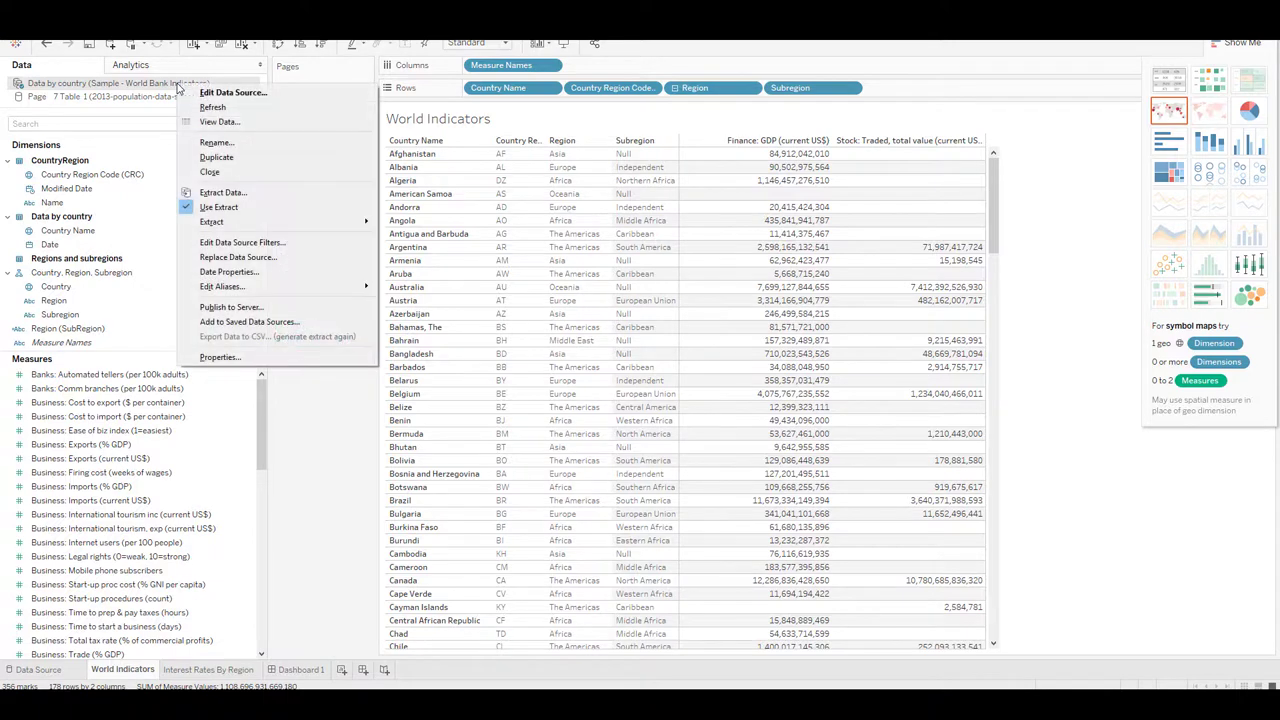
click(251, 308)
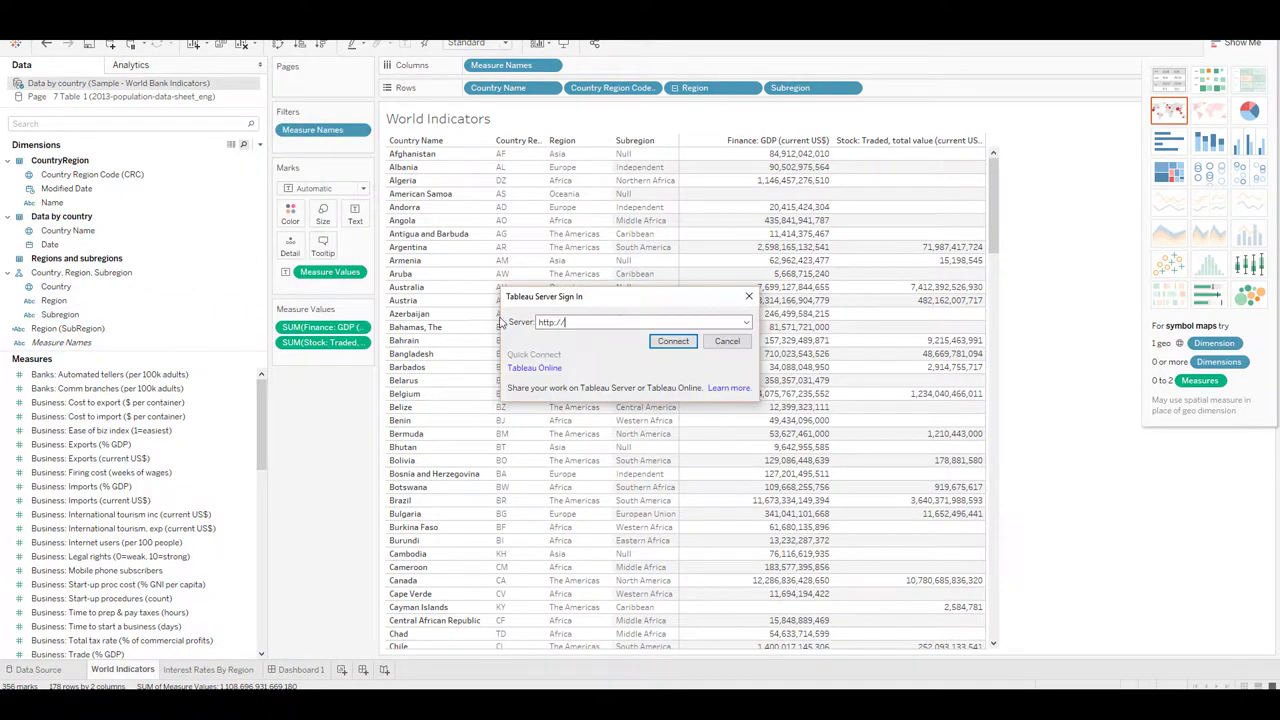
click(635, 321)
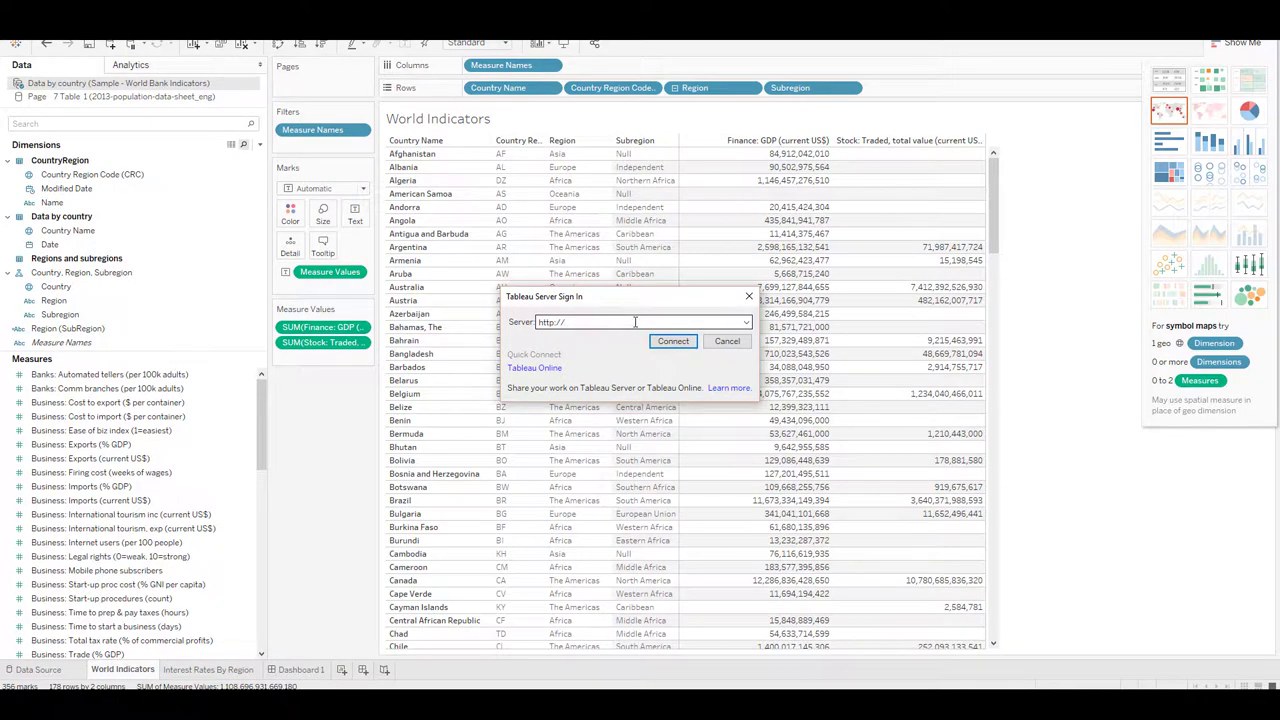
click(749, 298)
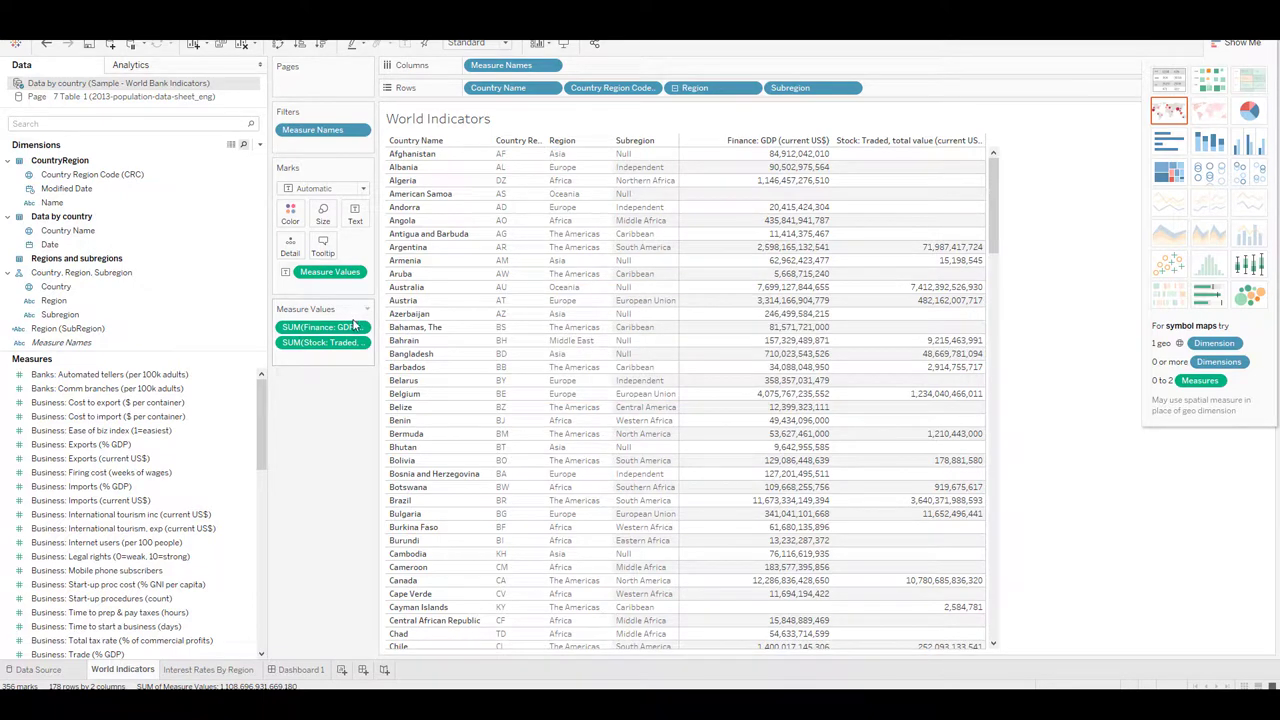
Step: Return to the data source page and look at the connection types that can be added to the existing source
click(113, 627)
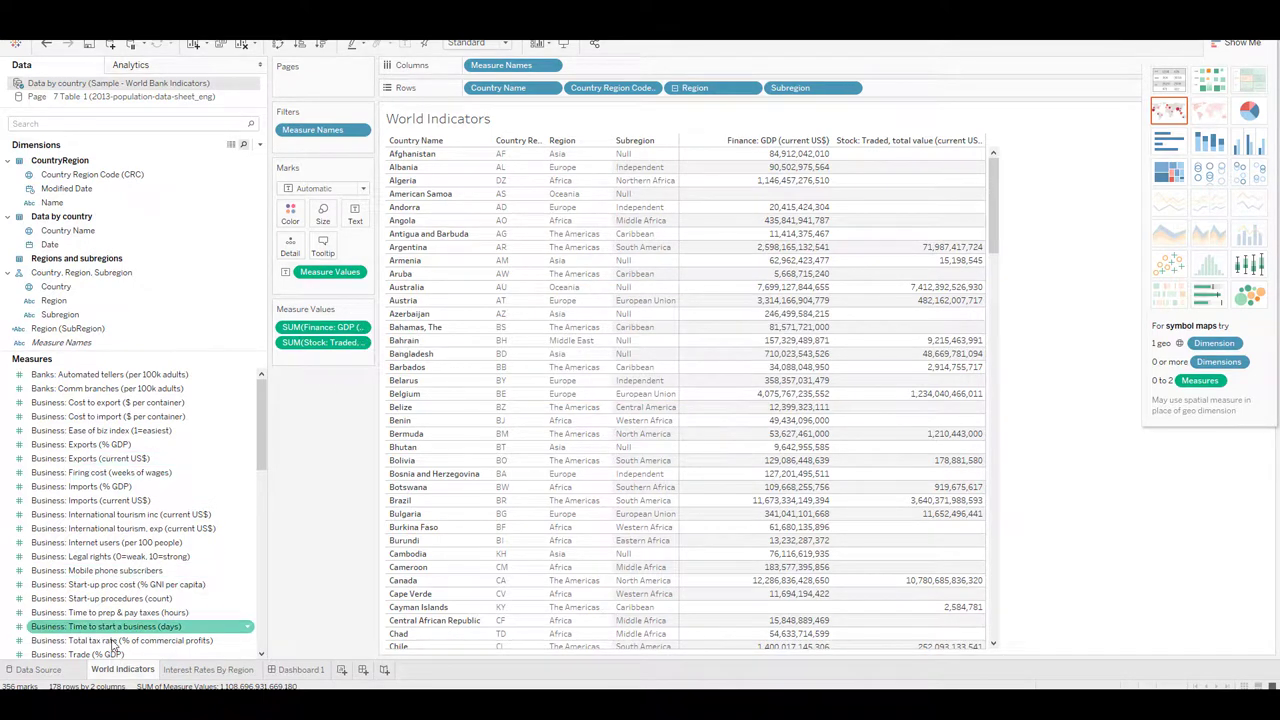
click(40, 672)
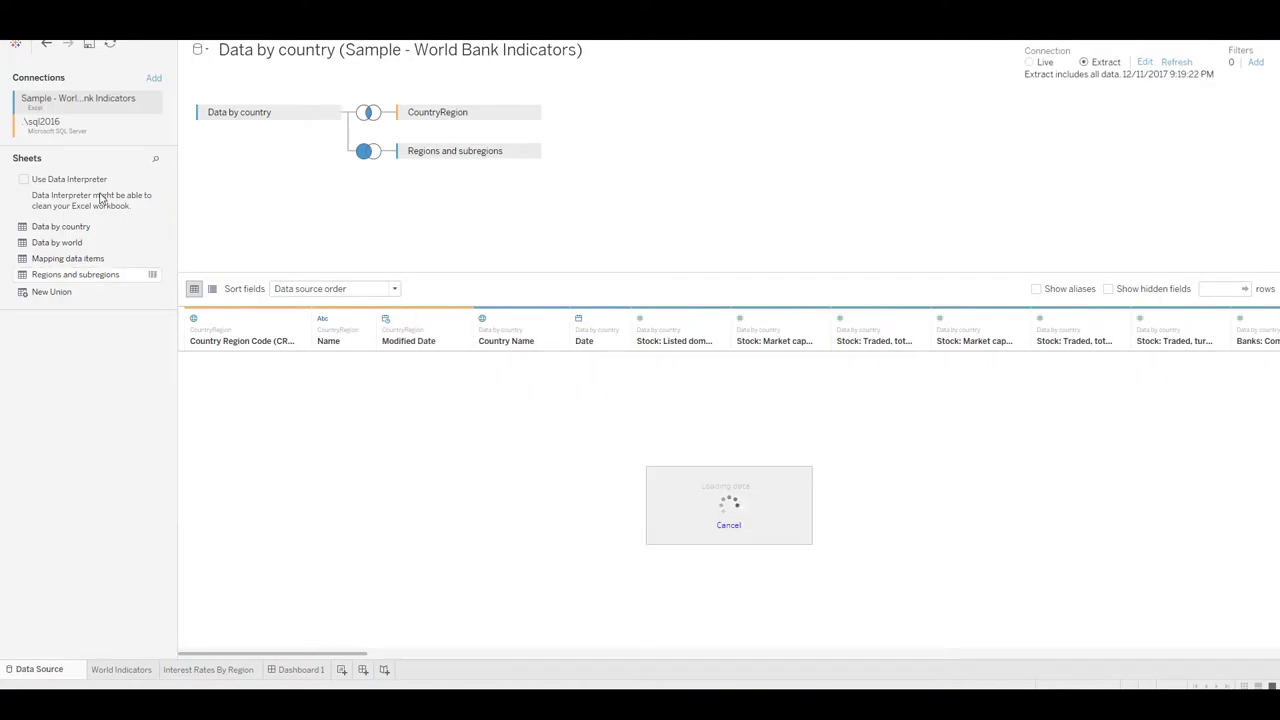
click(153, 79)
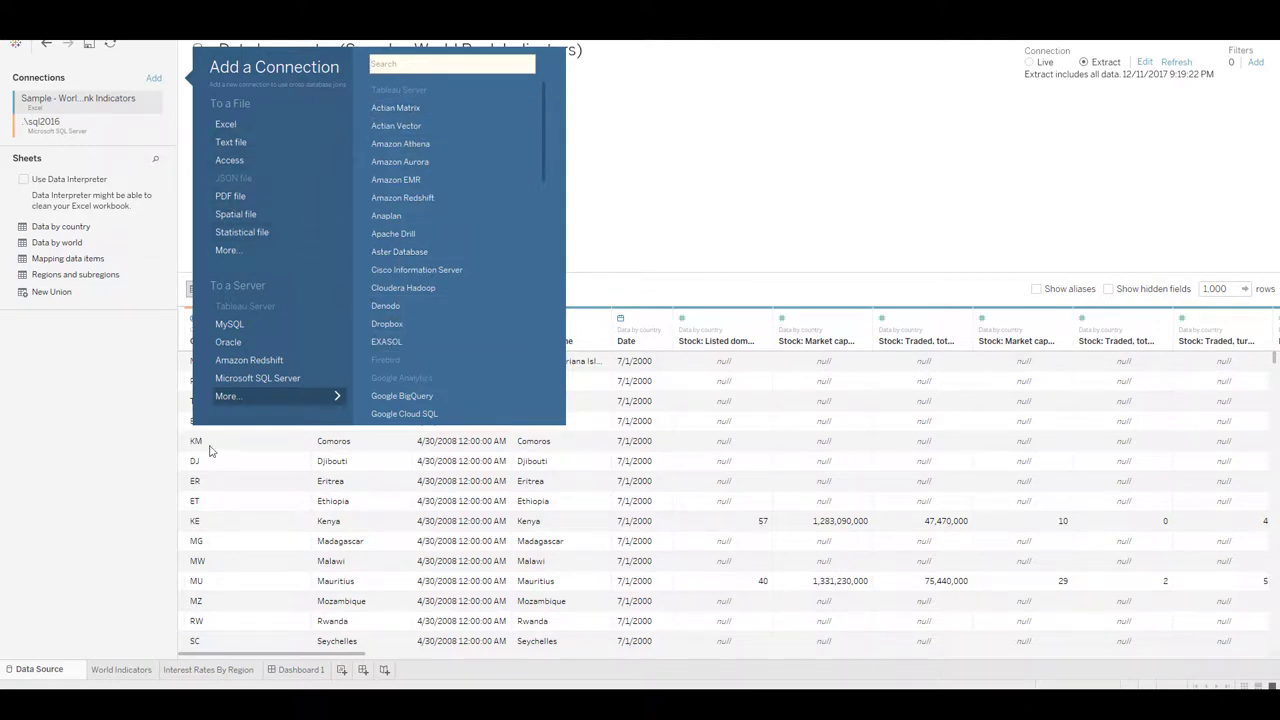
click(101, 457)
Step: Start a new data source connection to Tableau Server and dismiss the sign-in
click(45, 30)
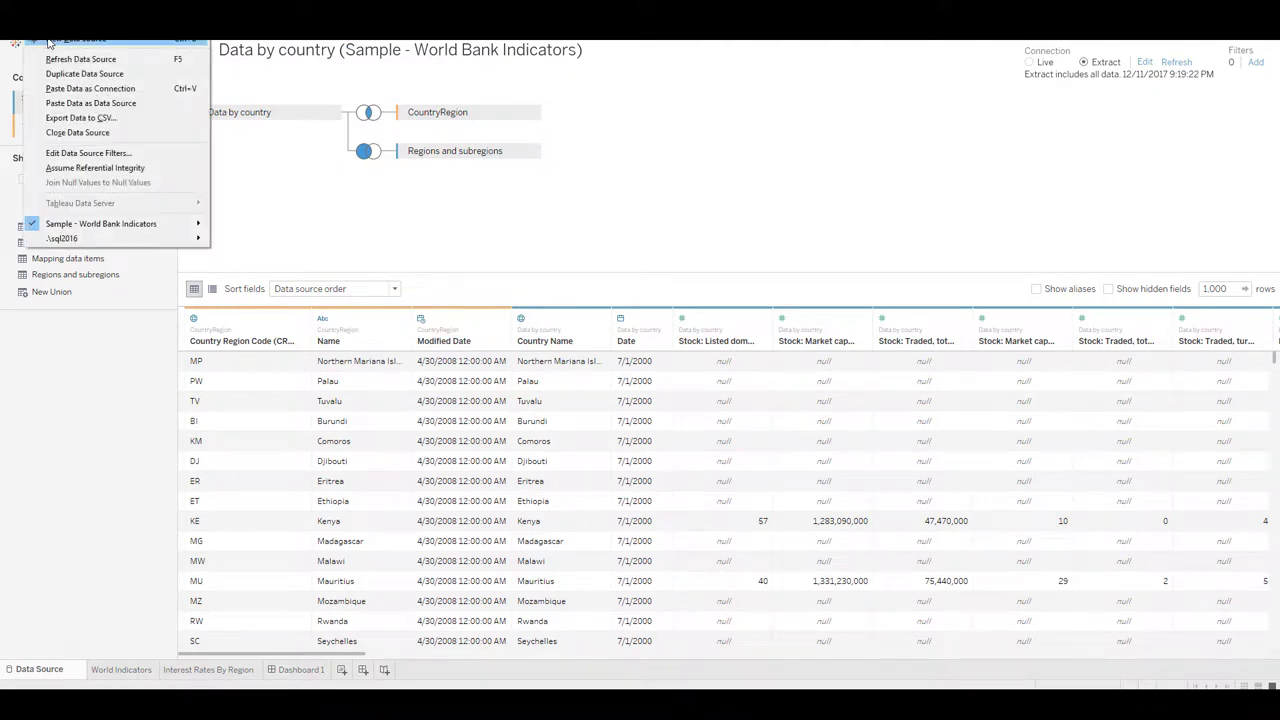
click(70, 45)
click(398, 109)
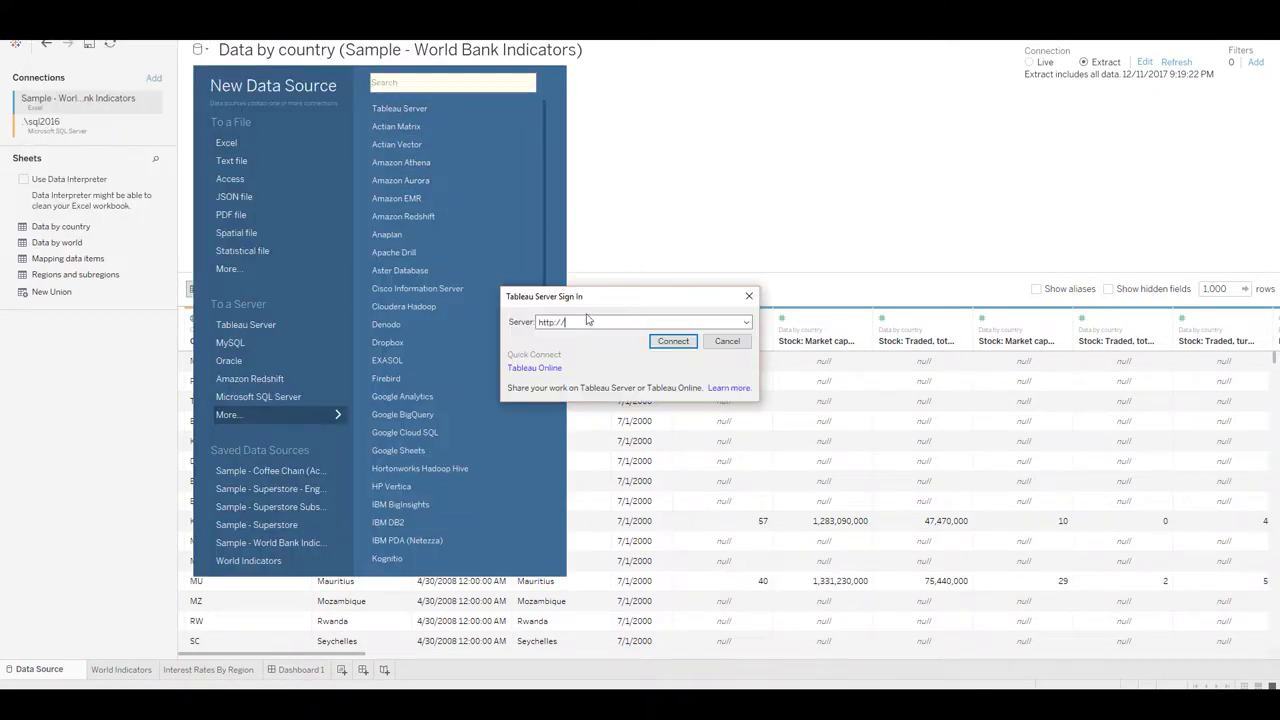
click(750, 299)
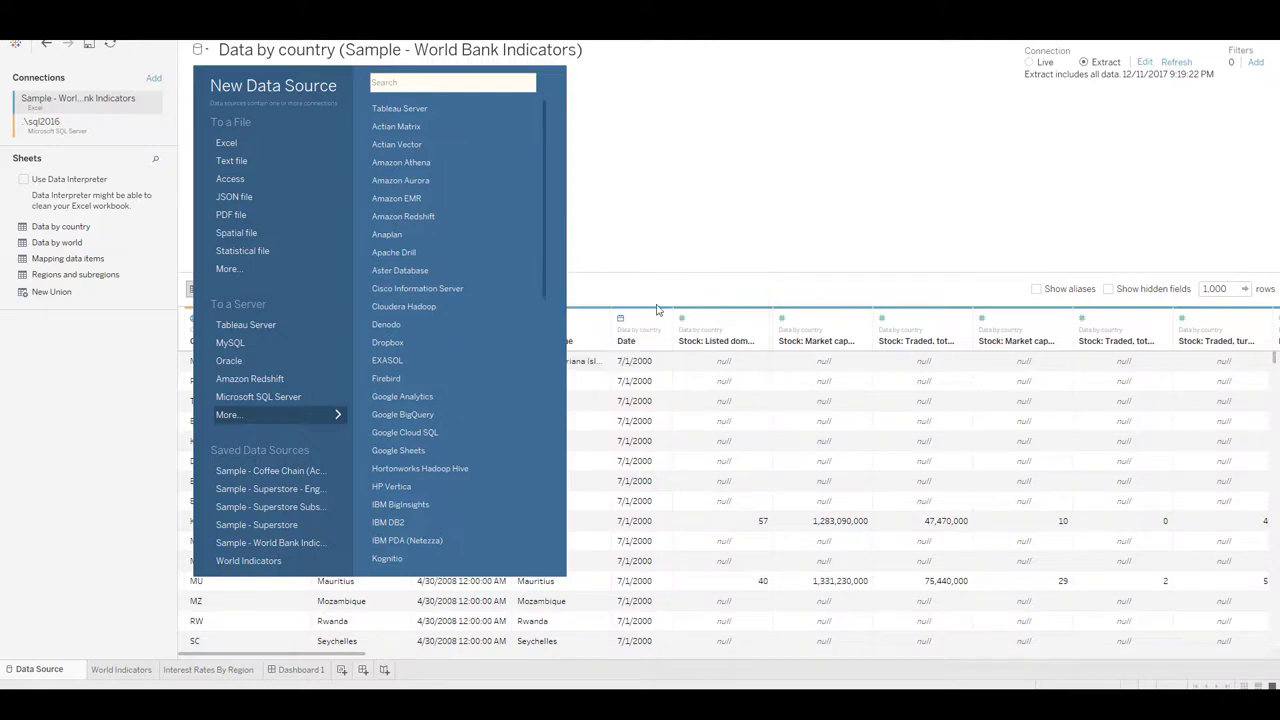
Step: Close the new data source list and add a new worksheet named World Indicators (Graphs)
click(181, 439)
click(112, 673)
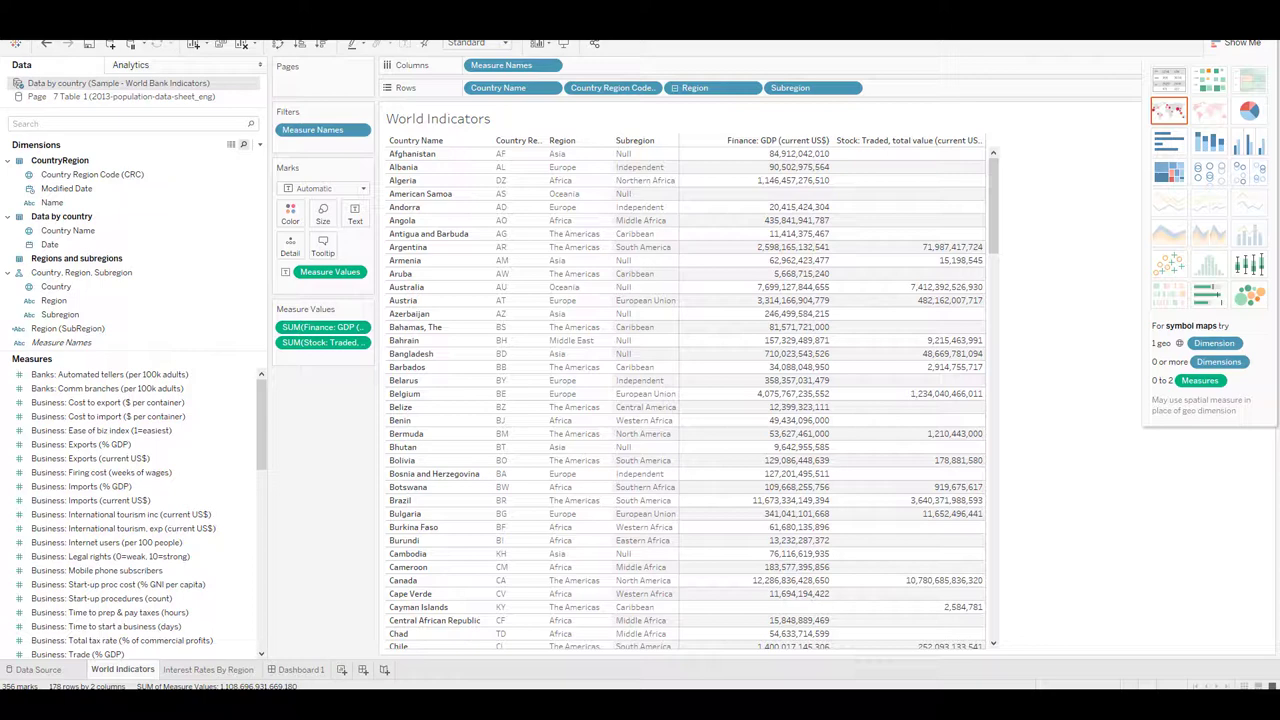
click(342, 672)
right_click(347, 669)
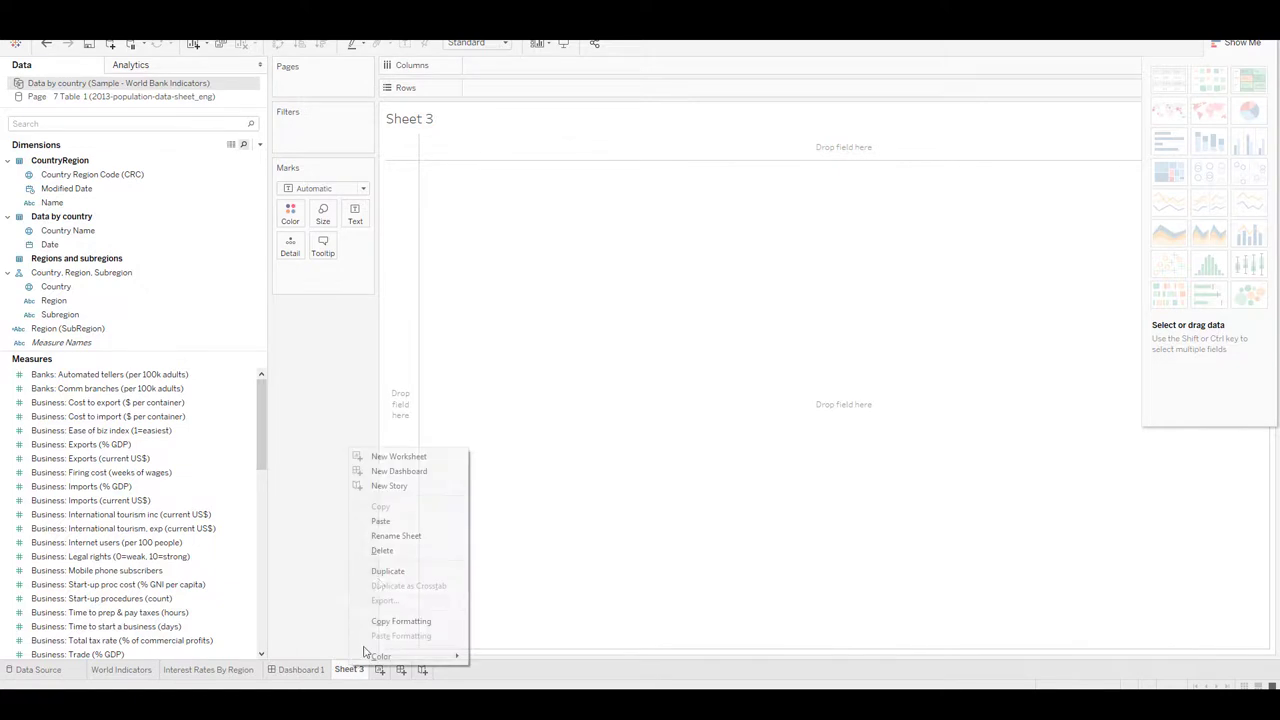
click(381, 540)
text(W)
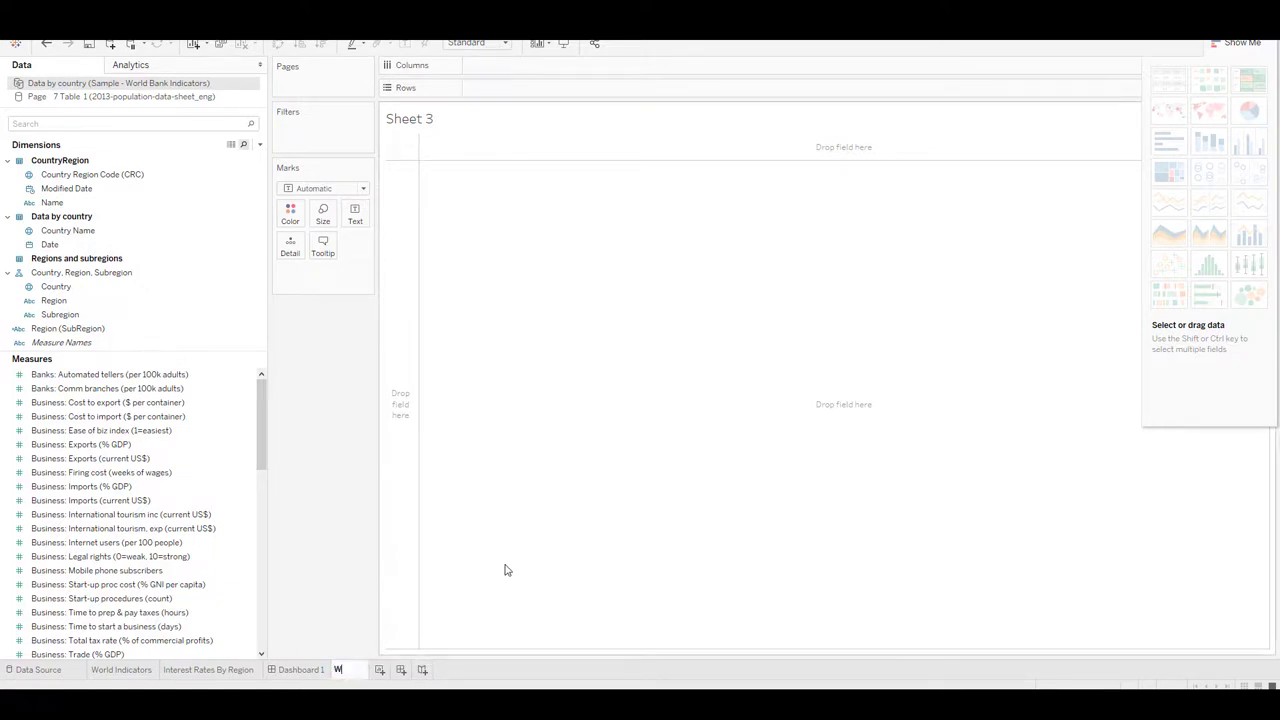
text(orld Indica)
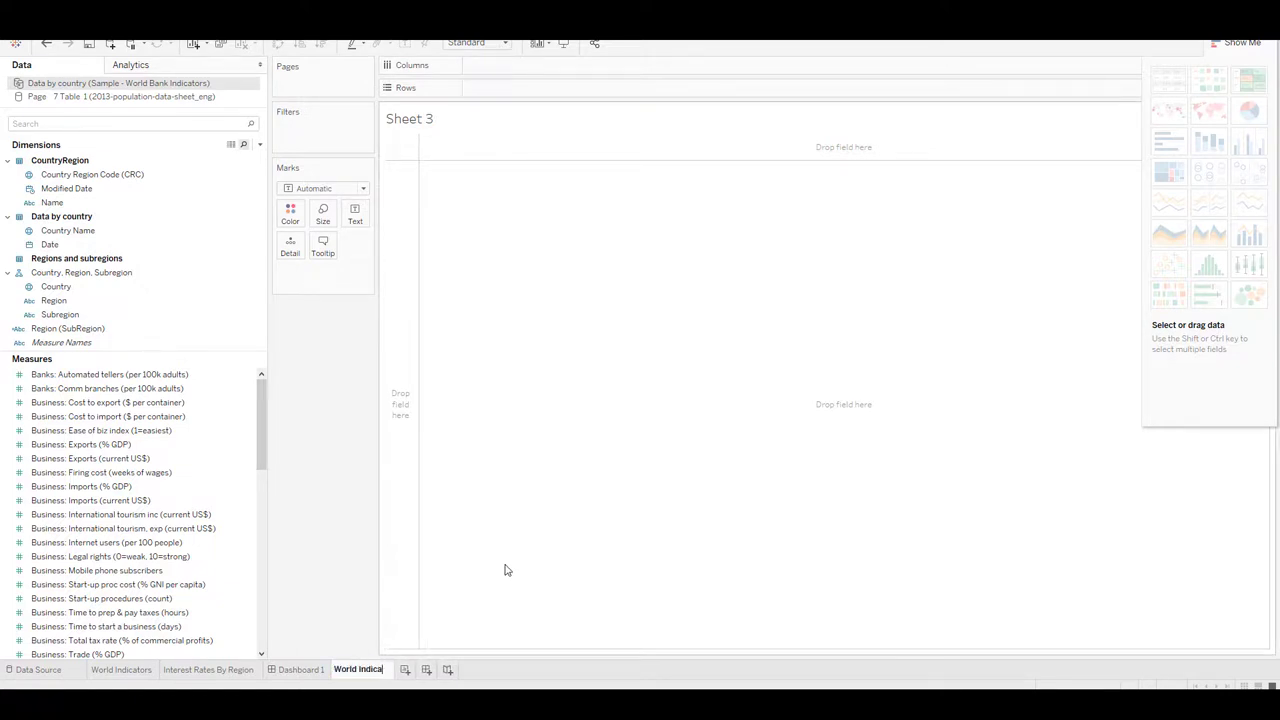
text(tors (Gr)
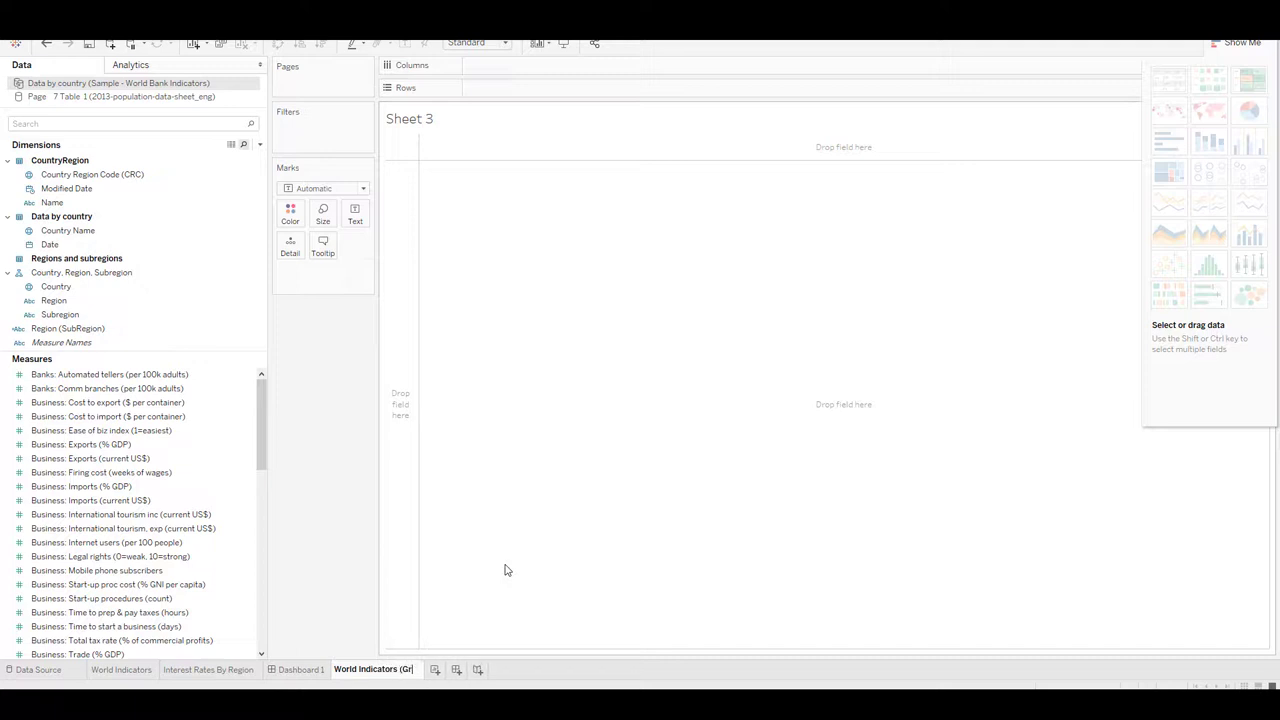
text(aphs))
key(Return)
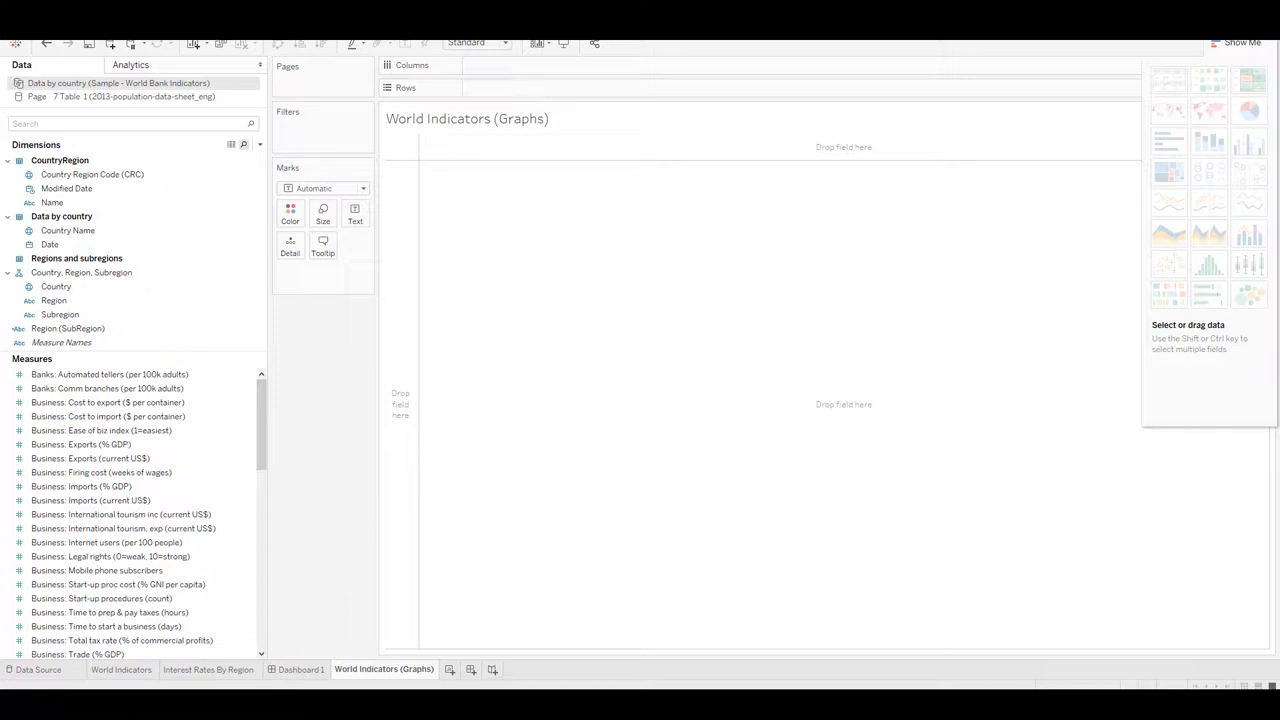
Step: Search the fields for "pass" and place the Transit: Passenger cars (per 1,000 people) measure in the empty view
click(247, 143)
click(143, 120)
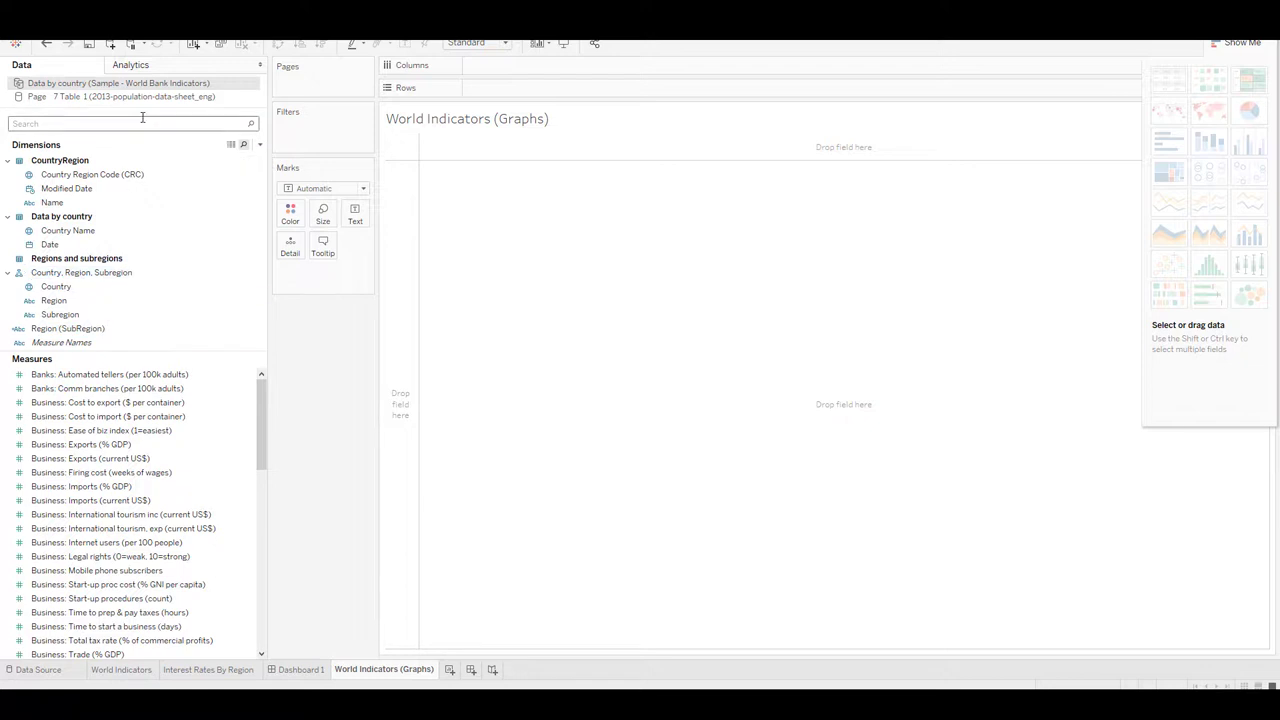
text(po)
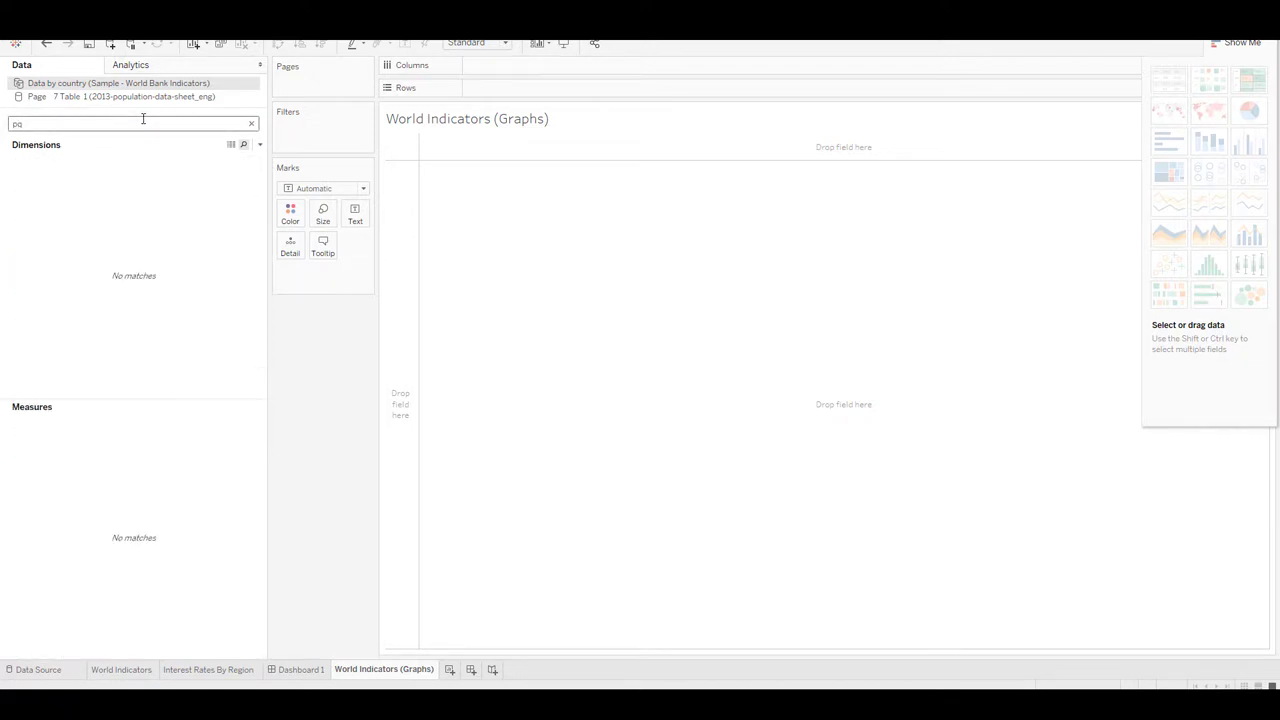
key(BackSpace)
text(ass)
click(142, 424)
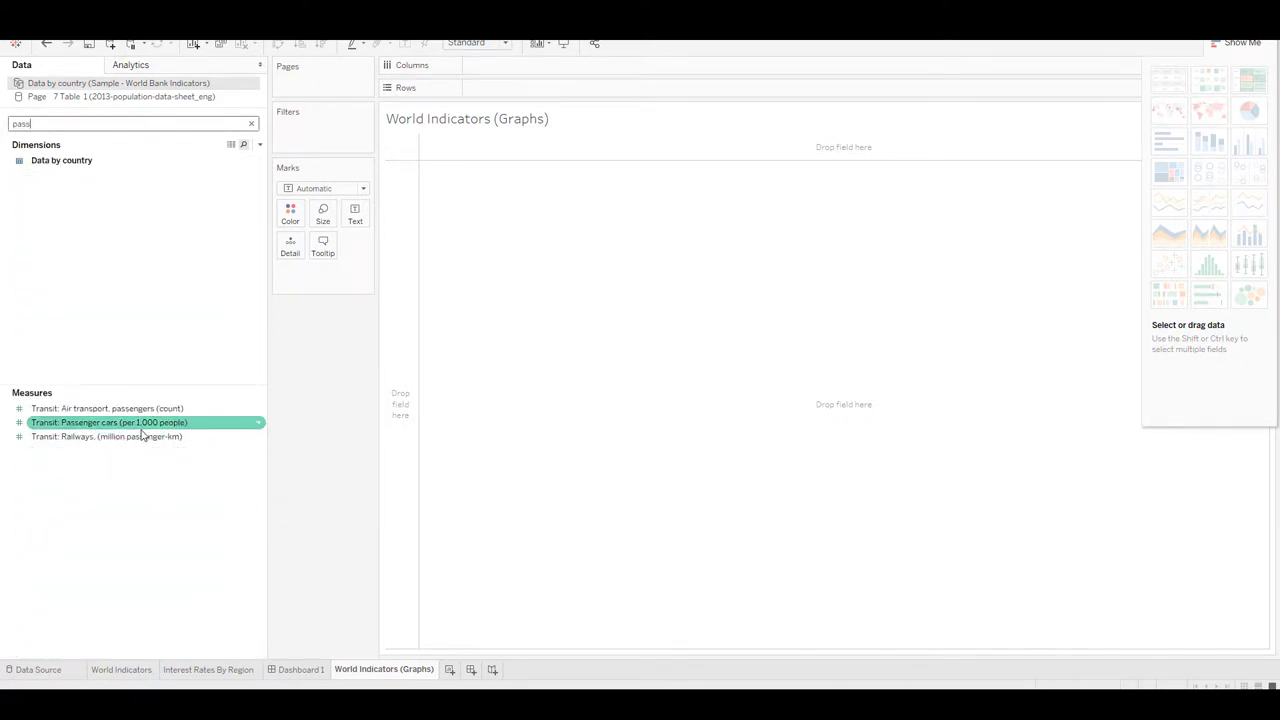
drag(143, 431, 547, 333)
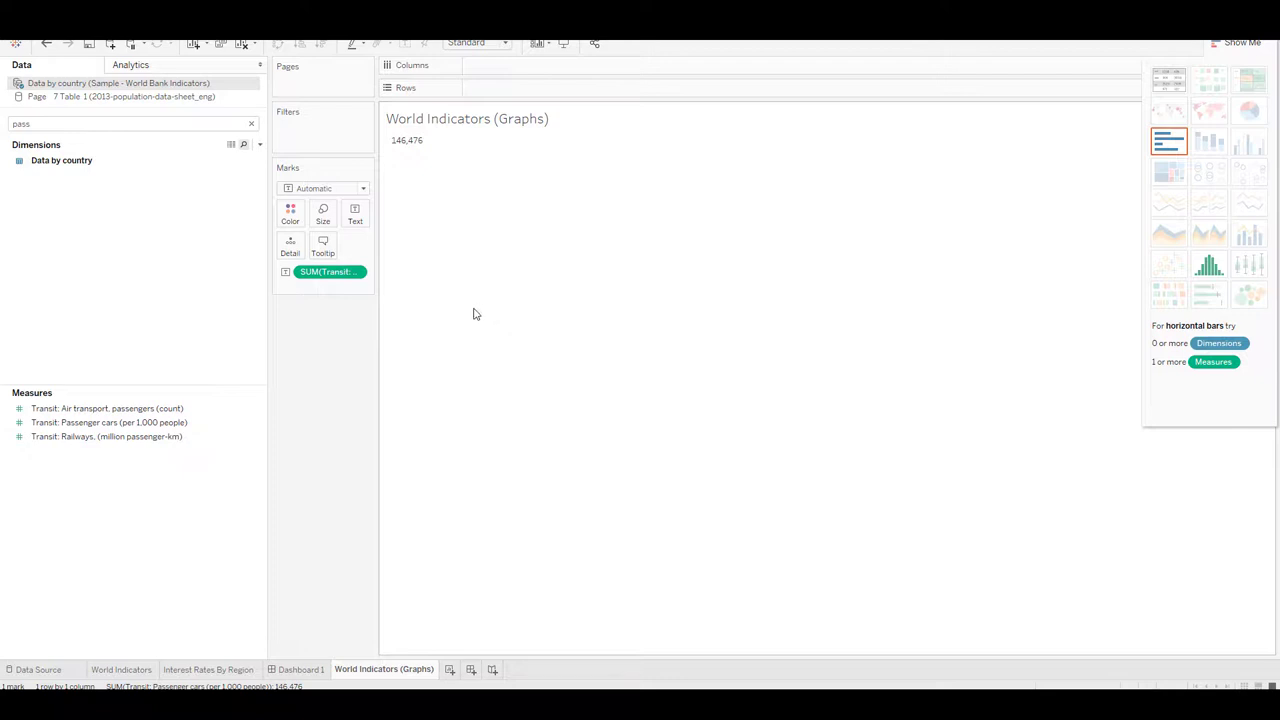
Step: Search the fields for "da", add Date to the rows and show the passenger car data as a continuous line chart
click(130, 124)
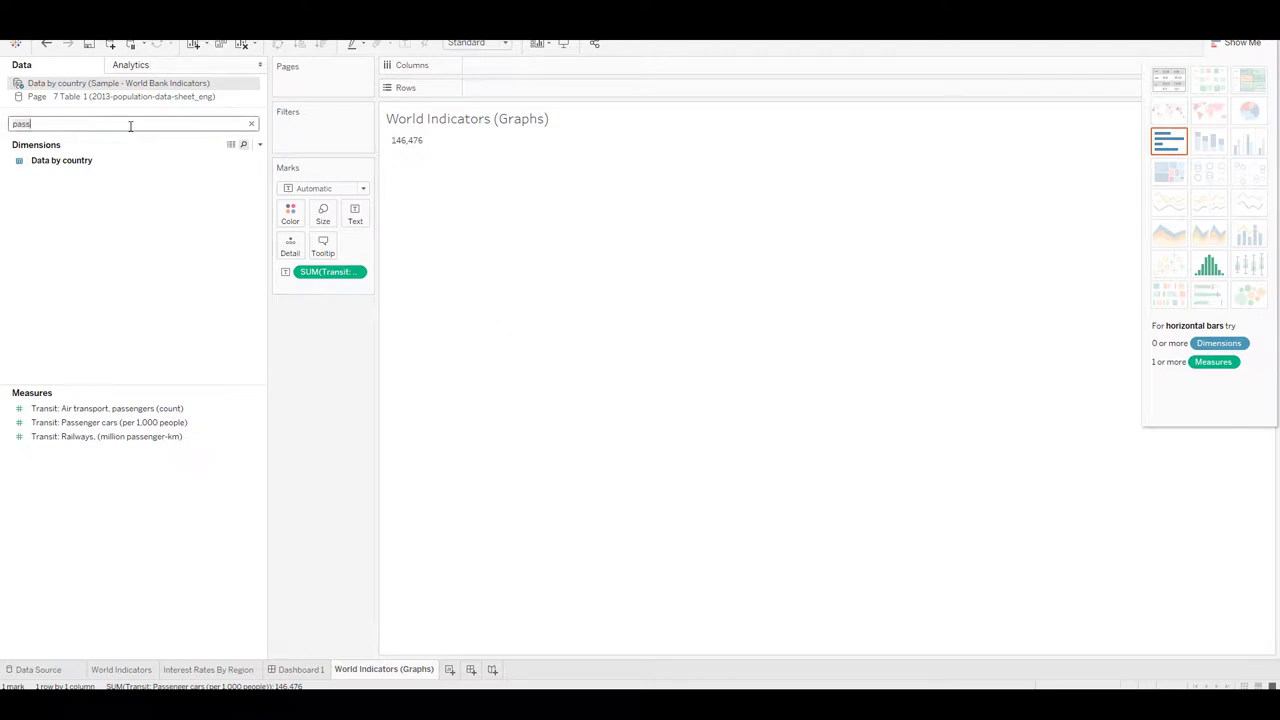
key(BackSpace)
key(BackSpace)
key(BackSpace)
key(BackSpace)
text(da)
drag(49, 202, 420, 88)
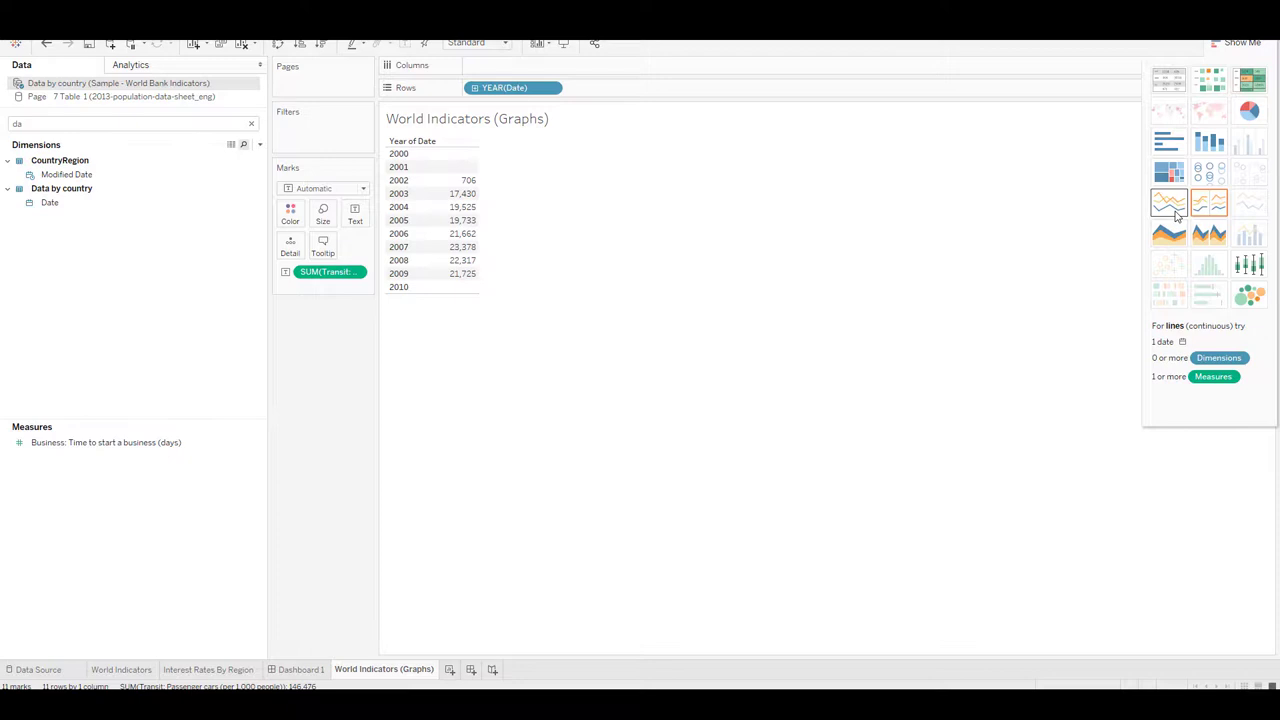
click(1173, 212)
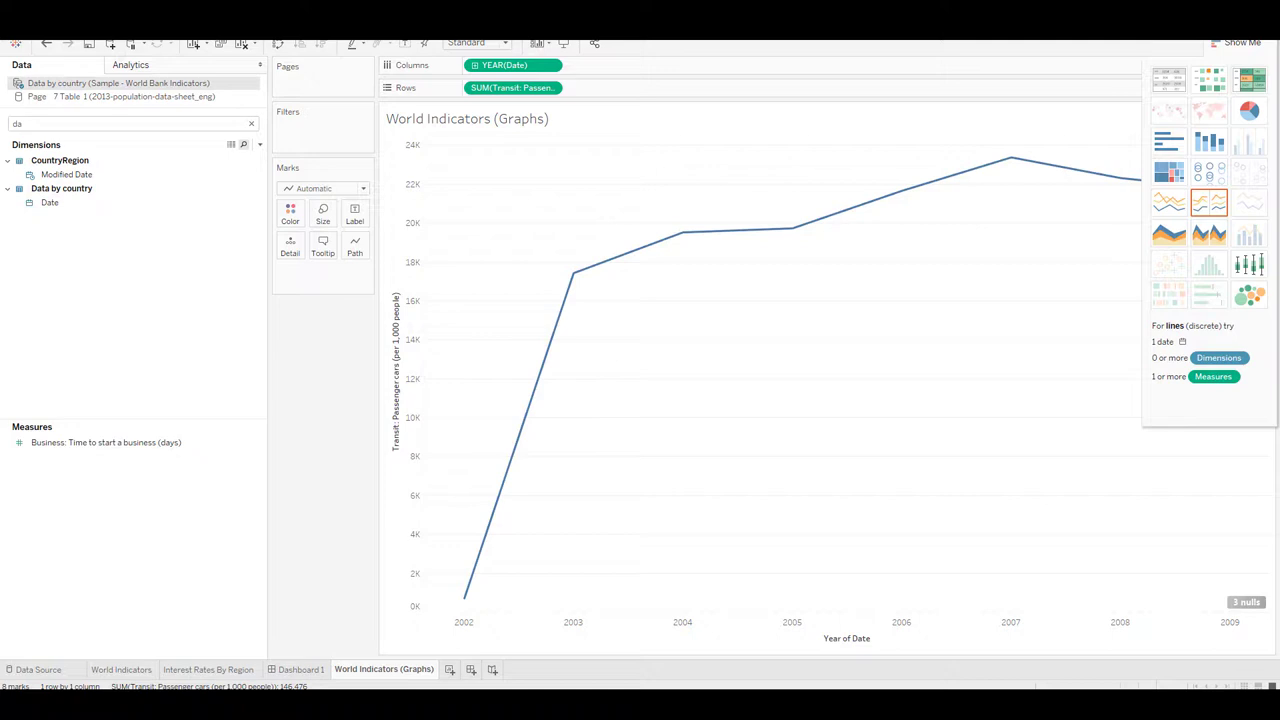
Step: Search the fields for "pass" and label the line's marks with Transit: Passenger cars (per 1,000 people)
double_click(68, 126)
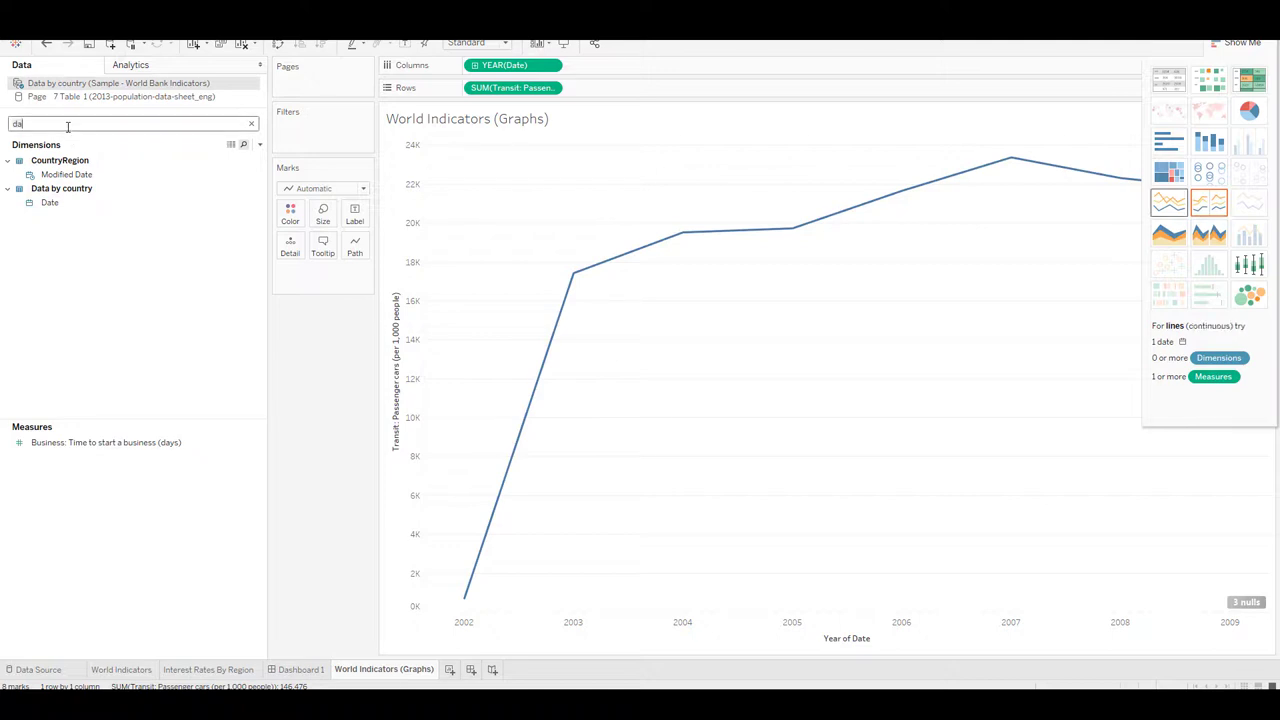
key(BackSpace)
text(pass)
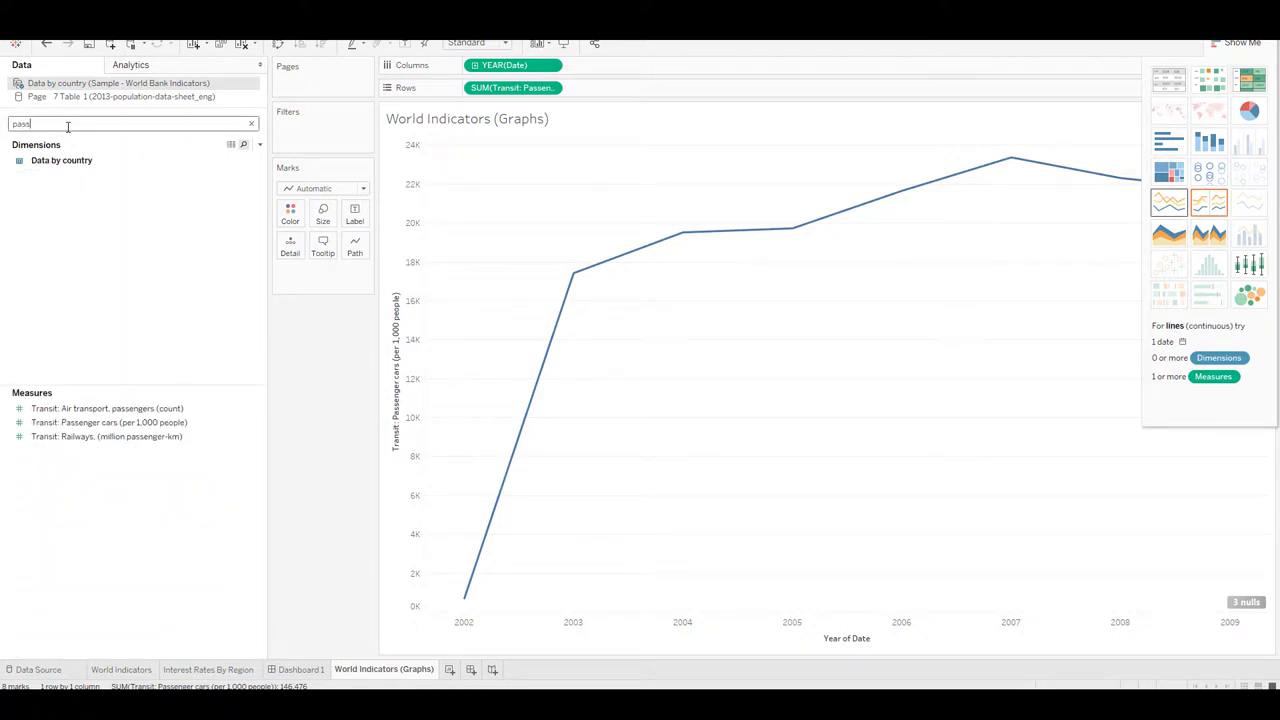
click(148, 423)
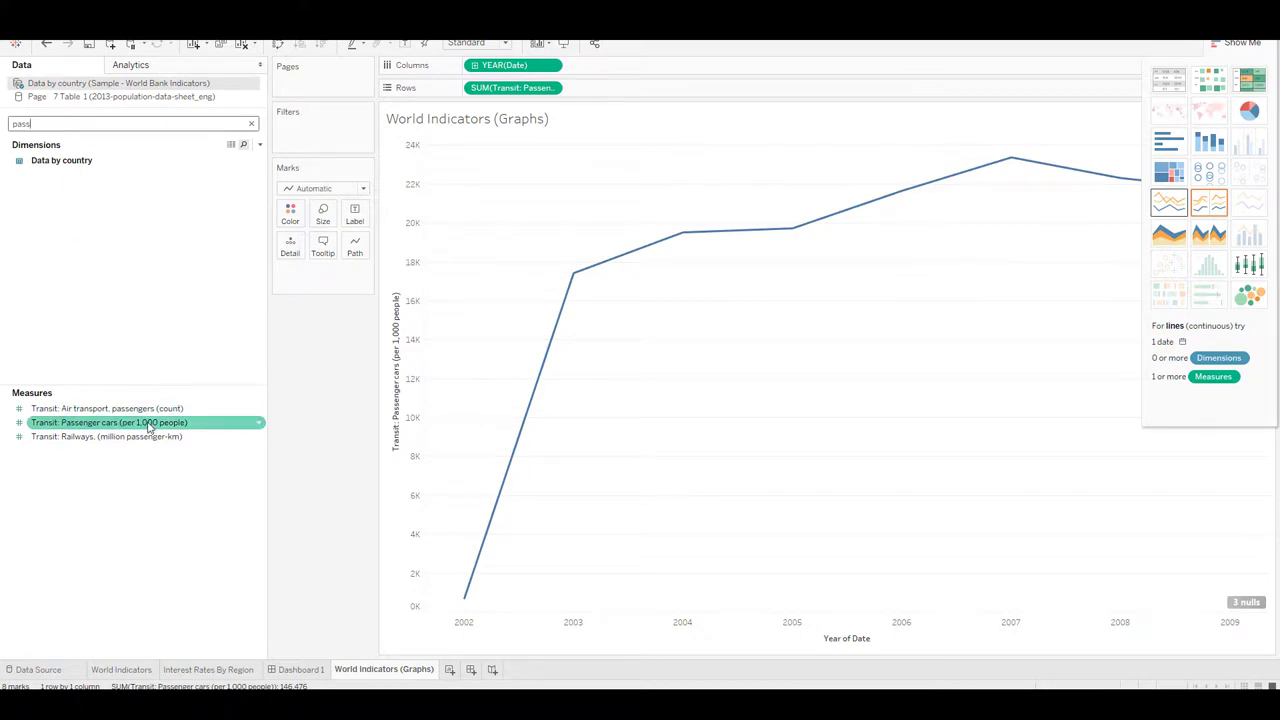
drag(148, 427, 357, 217)
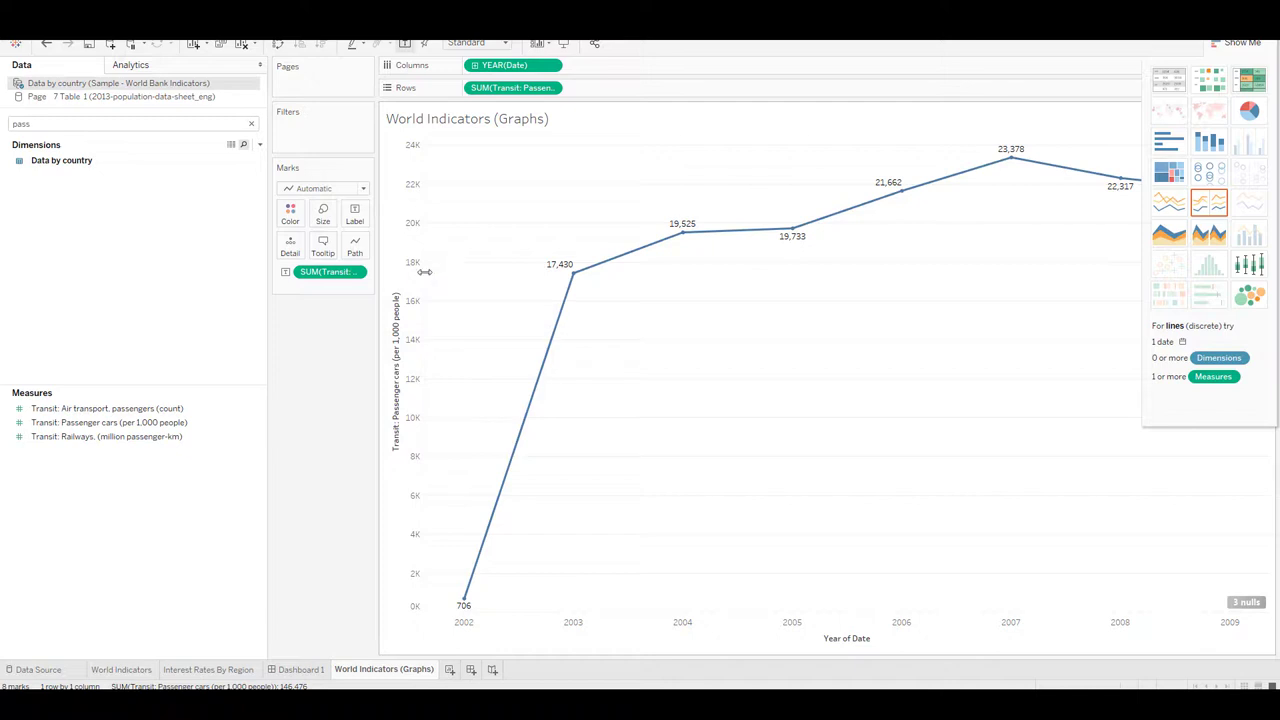
Step: Drill the chart's date axis down from year through quarter to month, and roll it back up to quarter
mouse_move(574, 279)
click(427, 632)
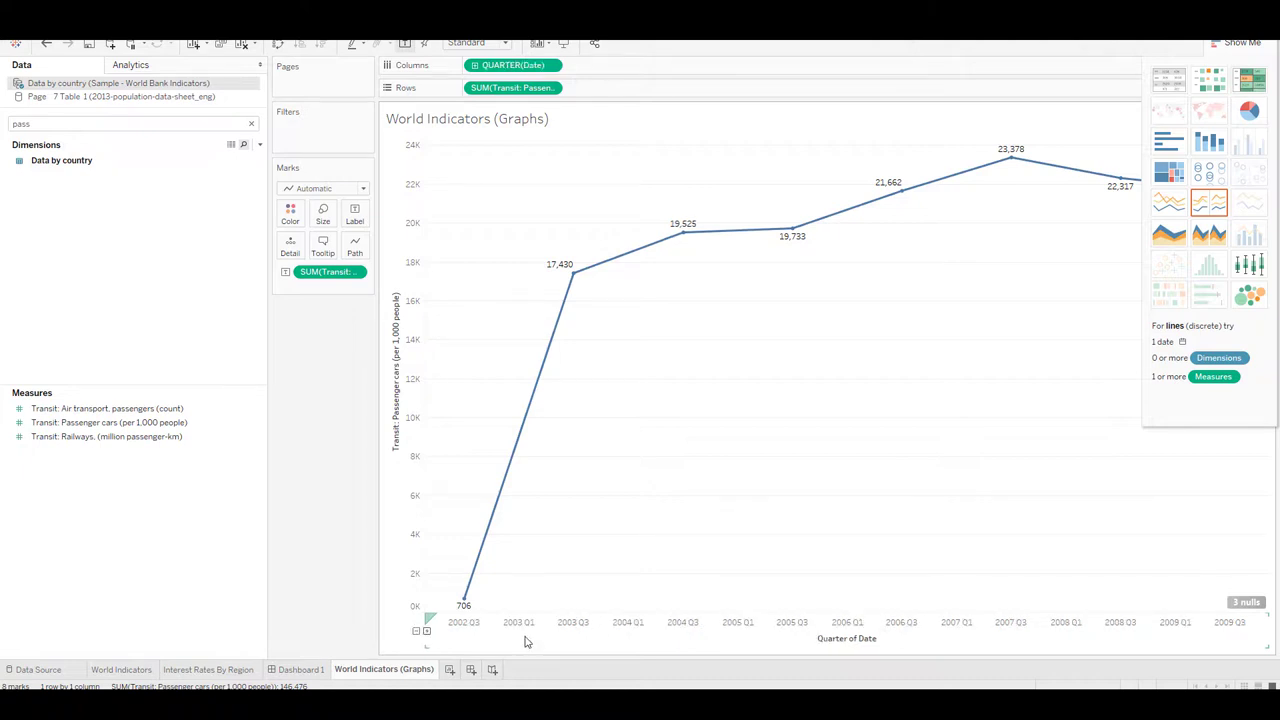
click(427, 632)
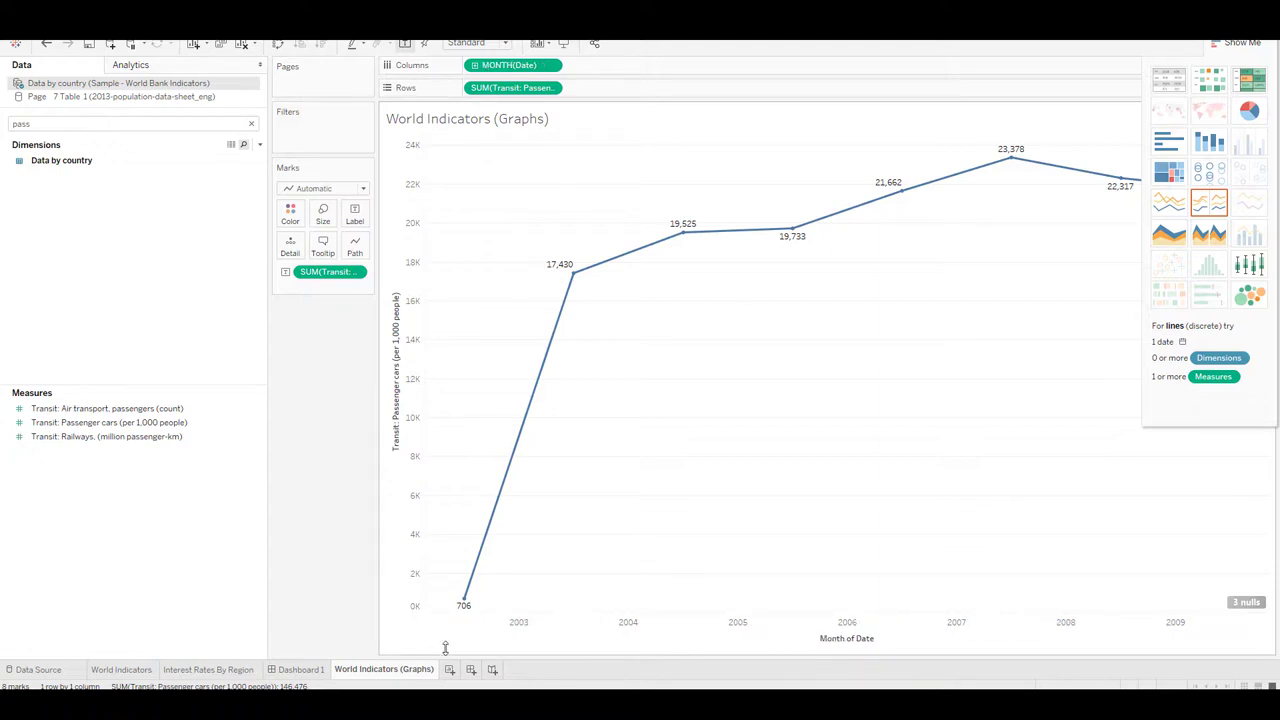
click(416, 631)
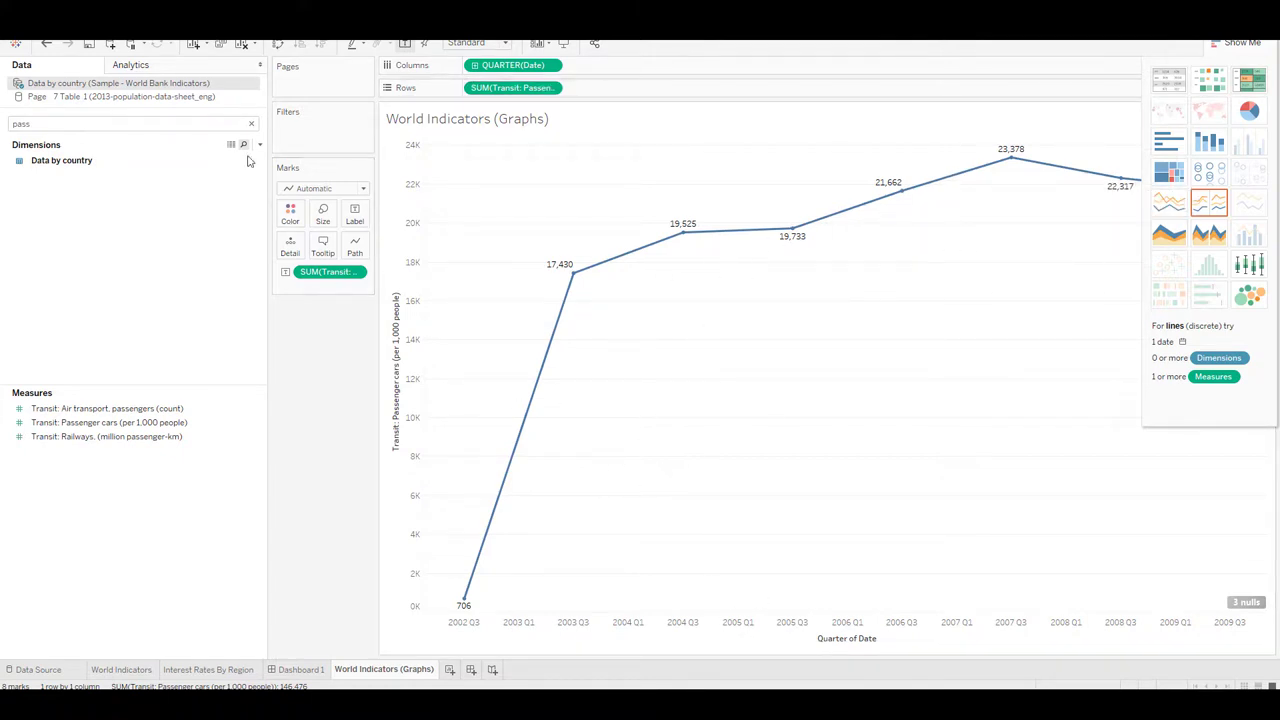
Step: Clear the field search and rename the Subregion dimension as Subregion (All)
click(250, 125)
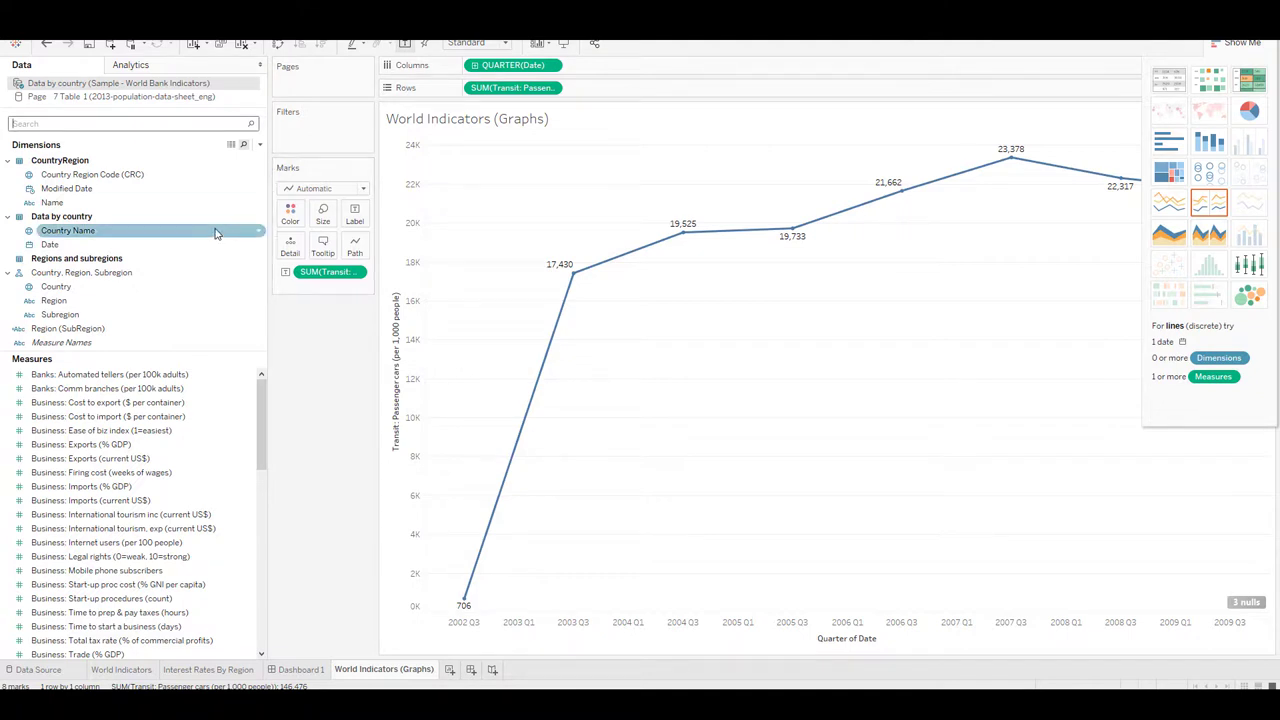
click(100, 300)
click(155, 328)
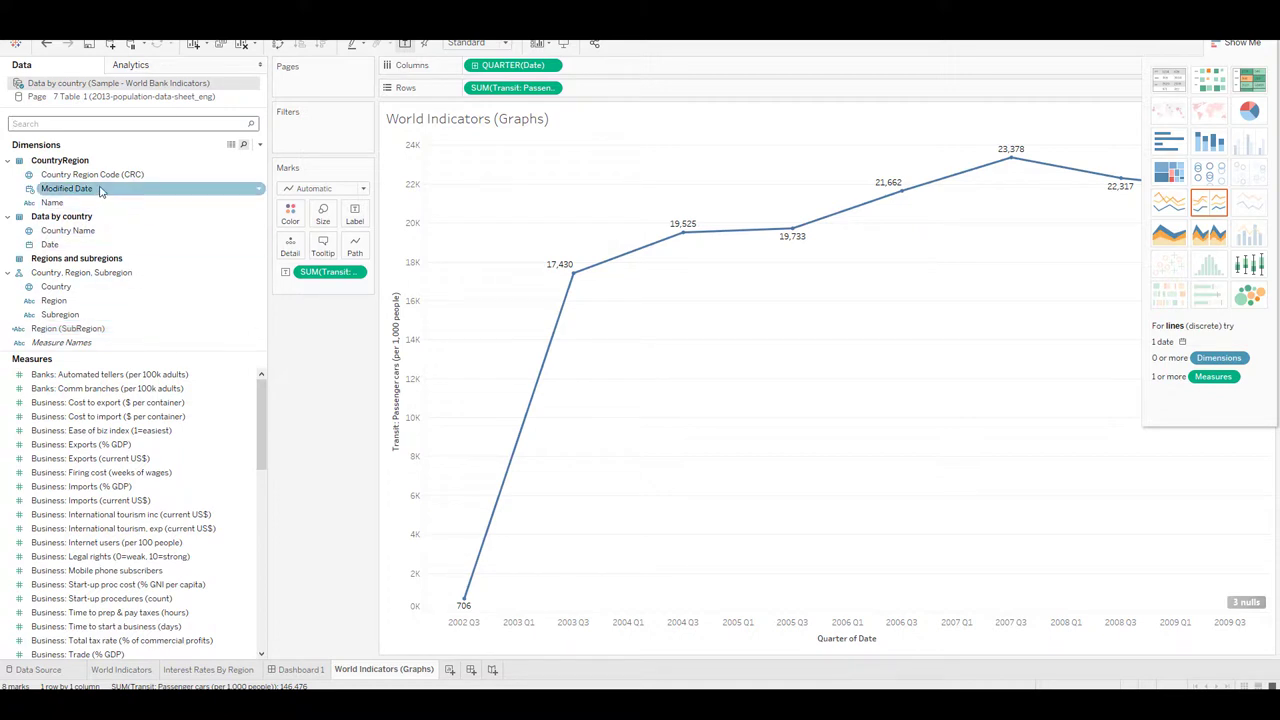
right_click(115, 333)
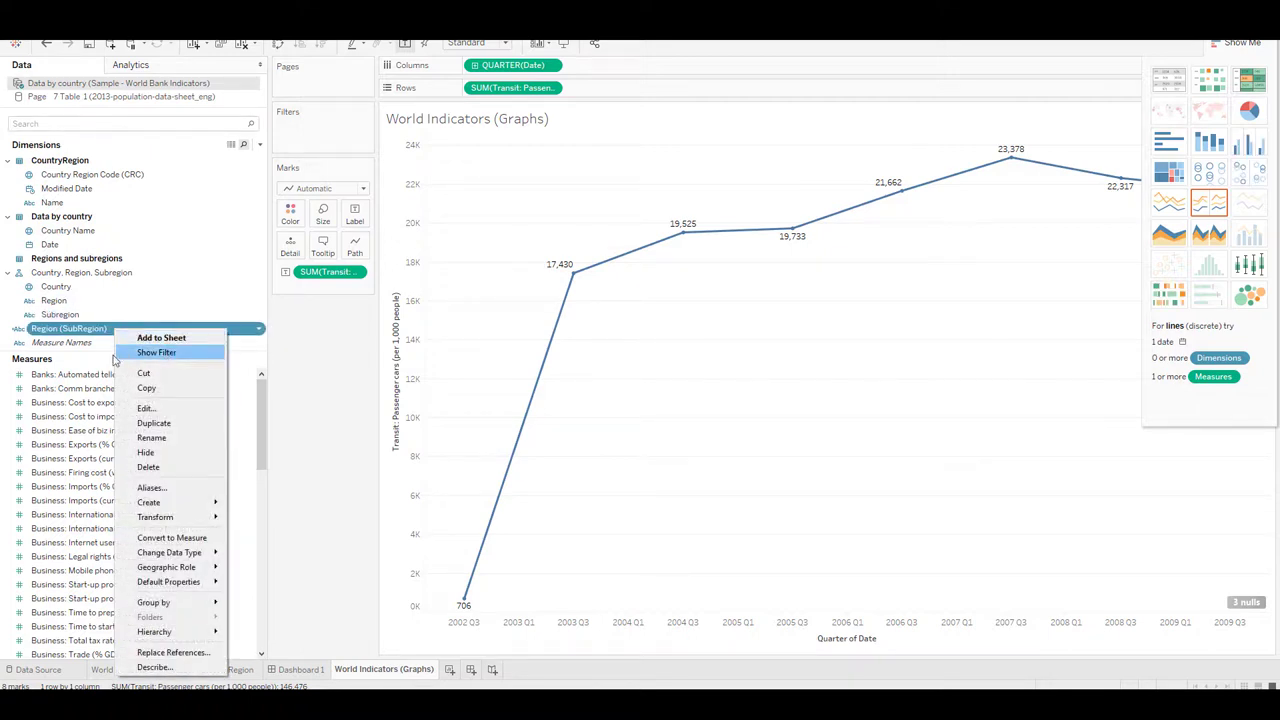
right_click(77, 317)
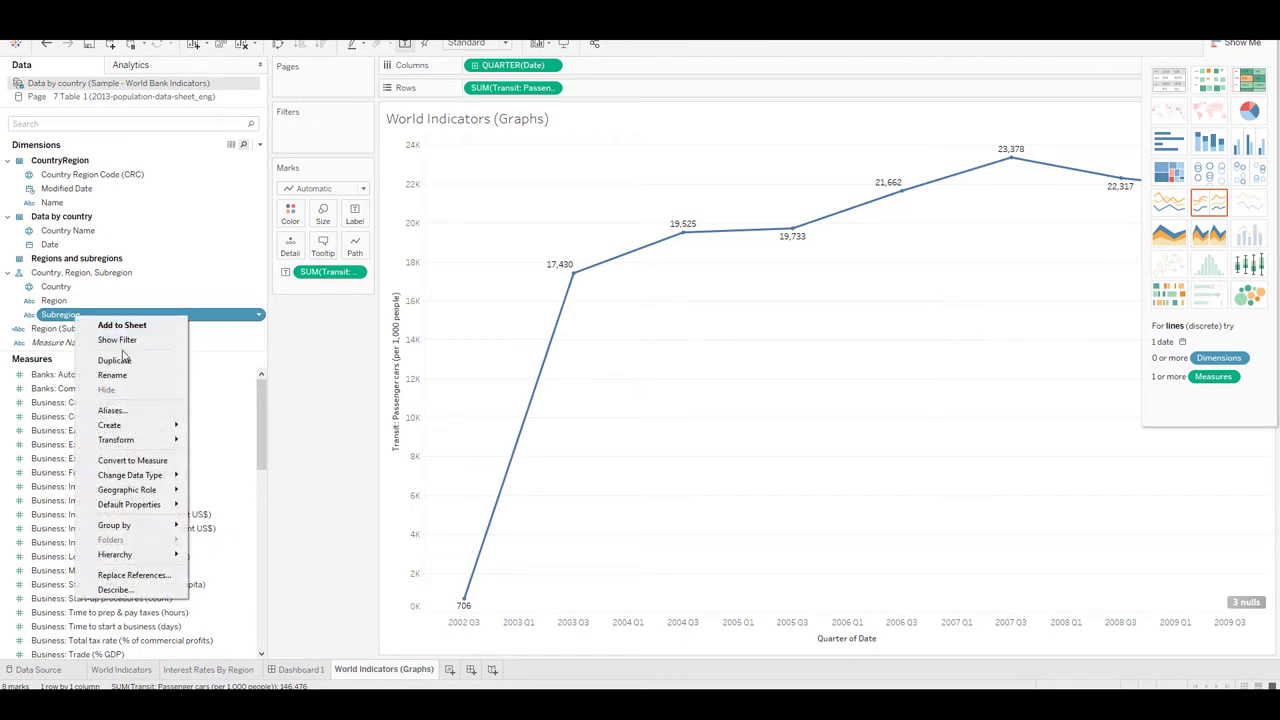
click(125, 378)
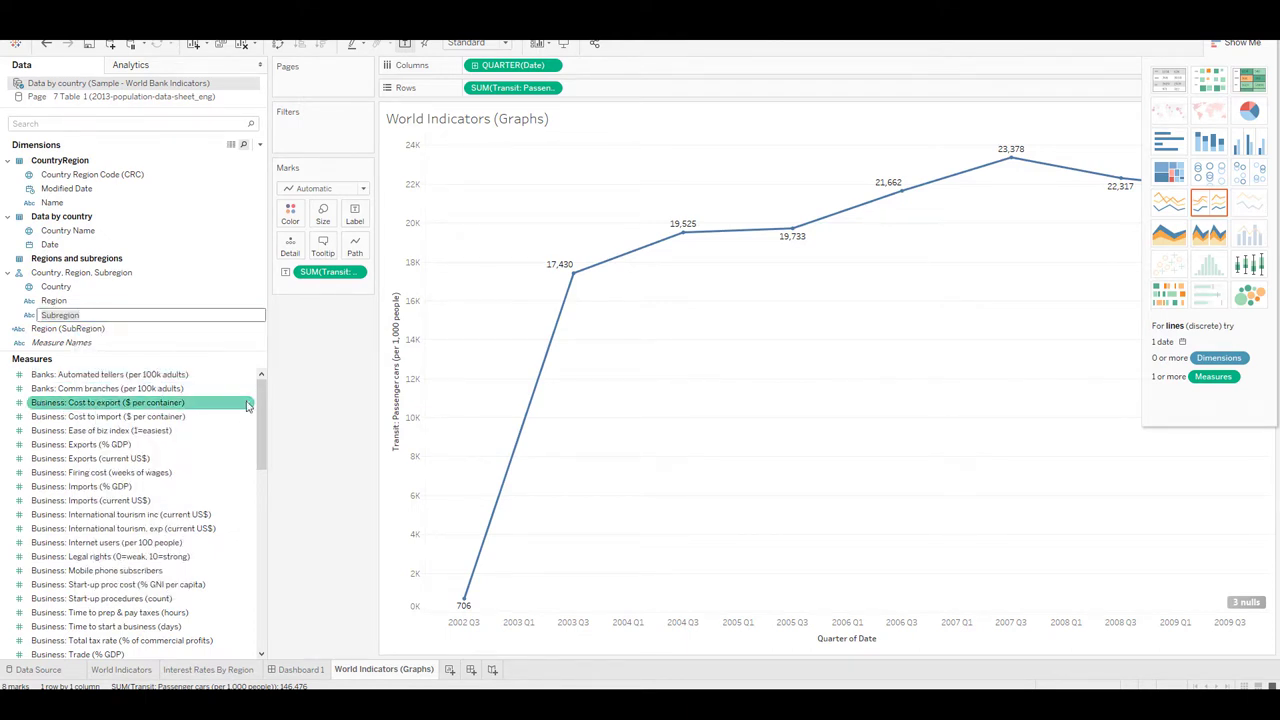
key(End)
text((Renam)
key(BackSpace)
key(BackSpace)
key(BackSpace)
key(BackSpace)
key(BackSpace)
key(BackSpace)
key(BackSpace)
text((A)
key(Return)
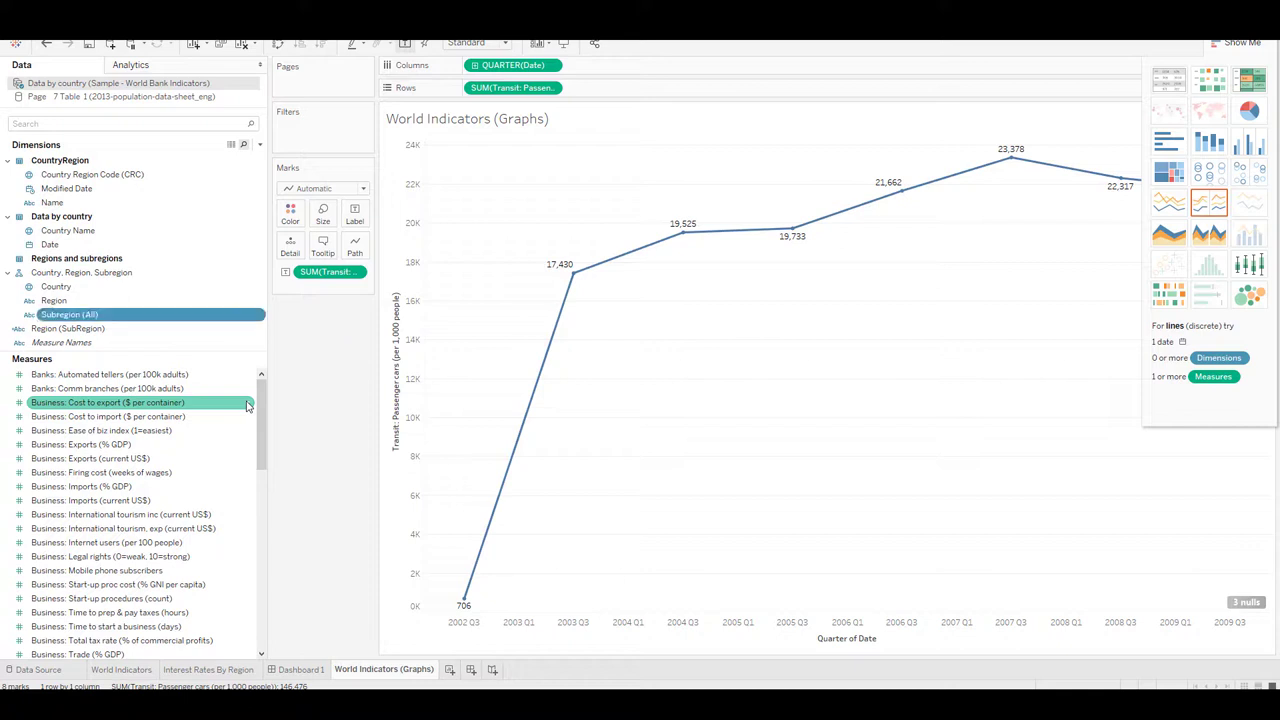
Step: Start renaming the Data by country data source and cancel the dialog
right_click(147, 83)
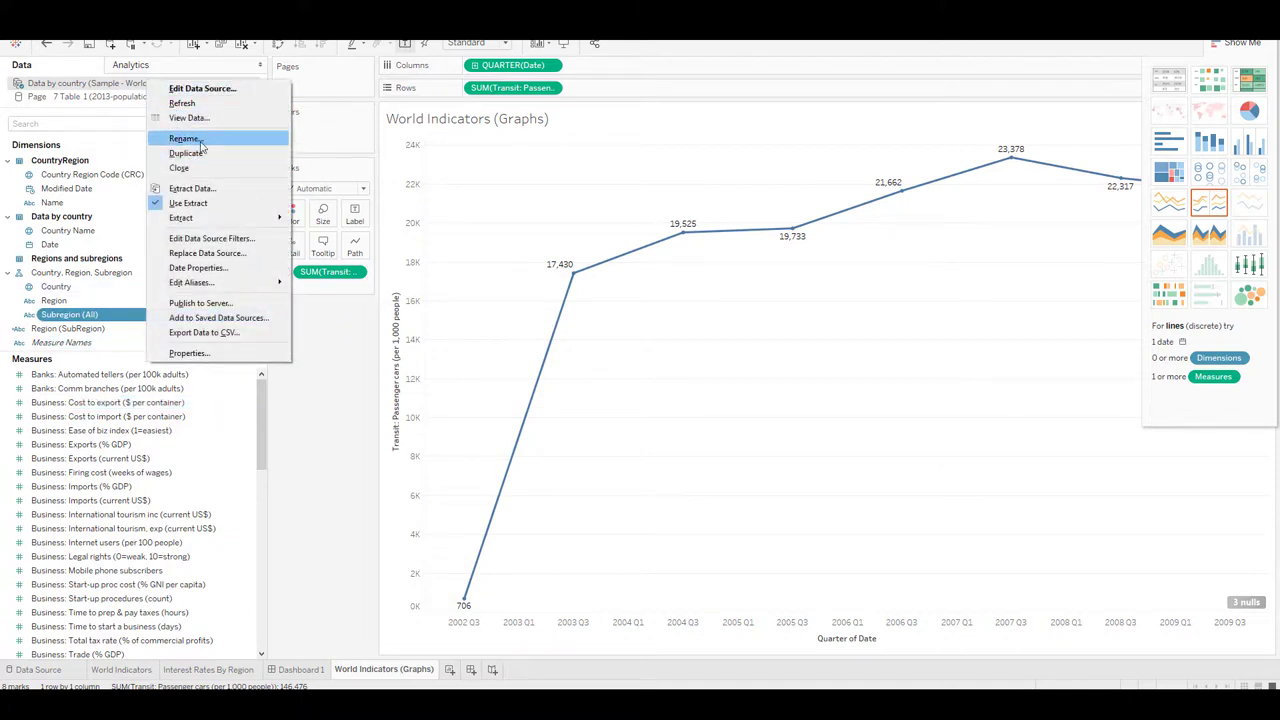
click(190, 139)
click(742, 367)
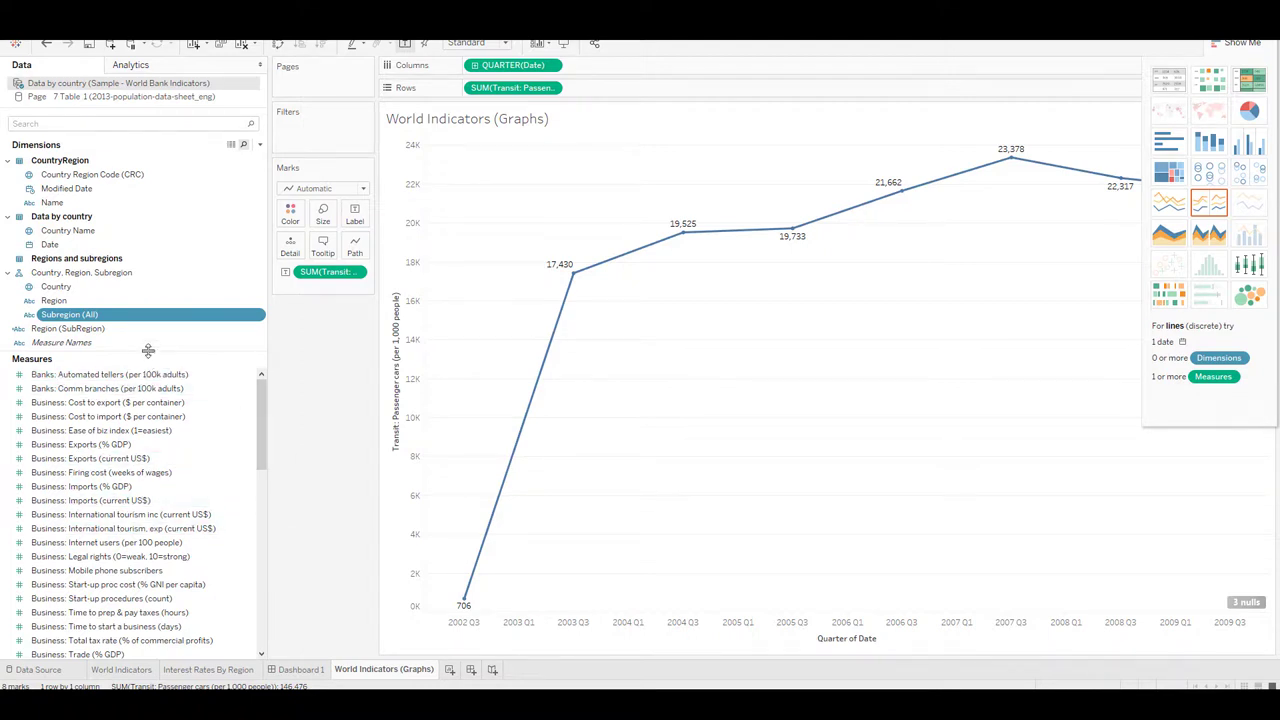
Step: Enlarge the dimensions area, start a new calculated field on the Data by country source and name it Sample_Calculation
drag(150, 351, 171, 442)
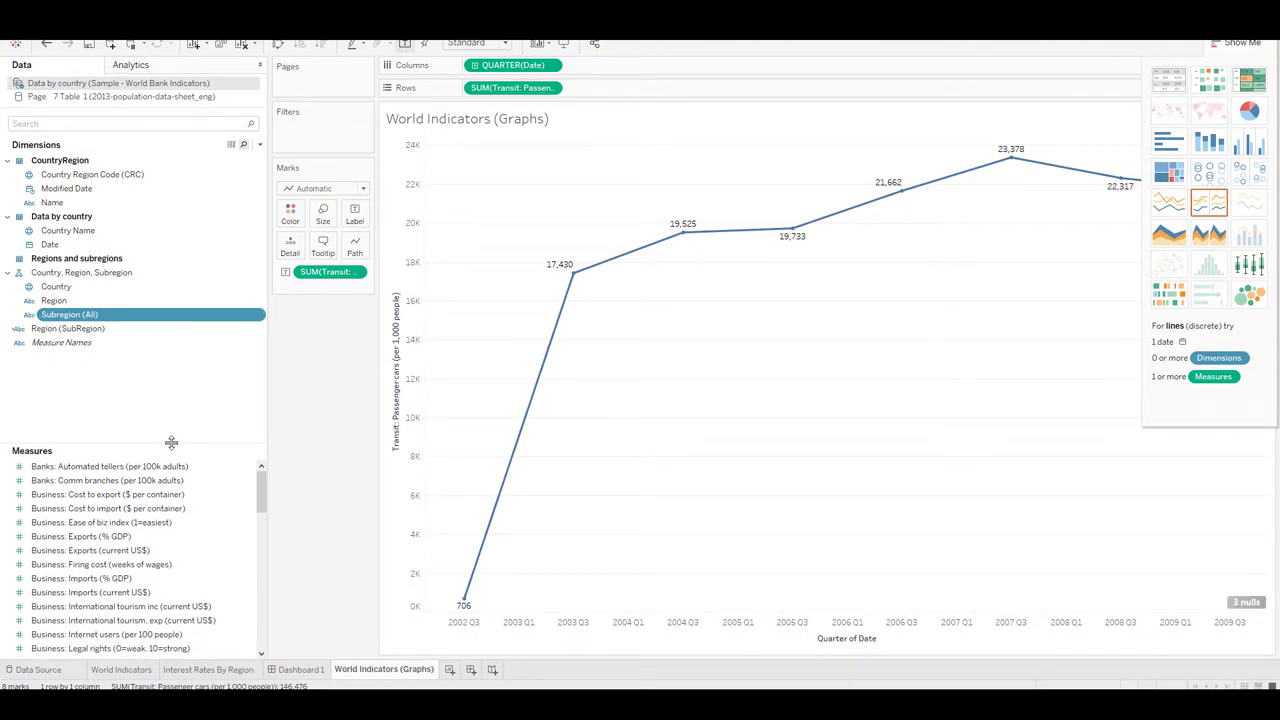
right_click(68, 392)
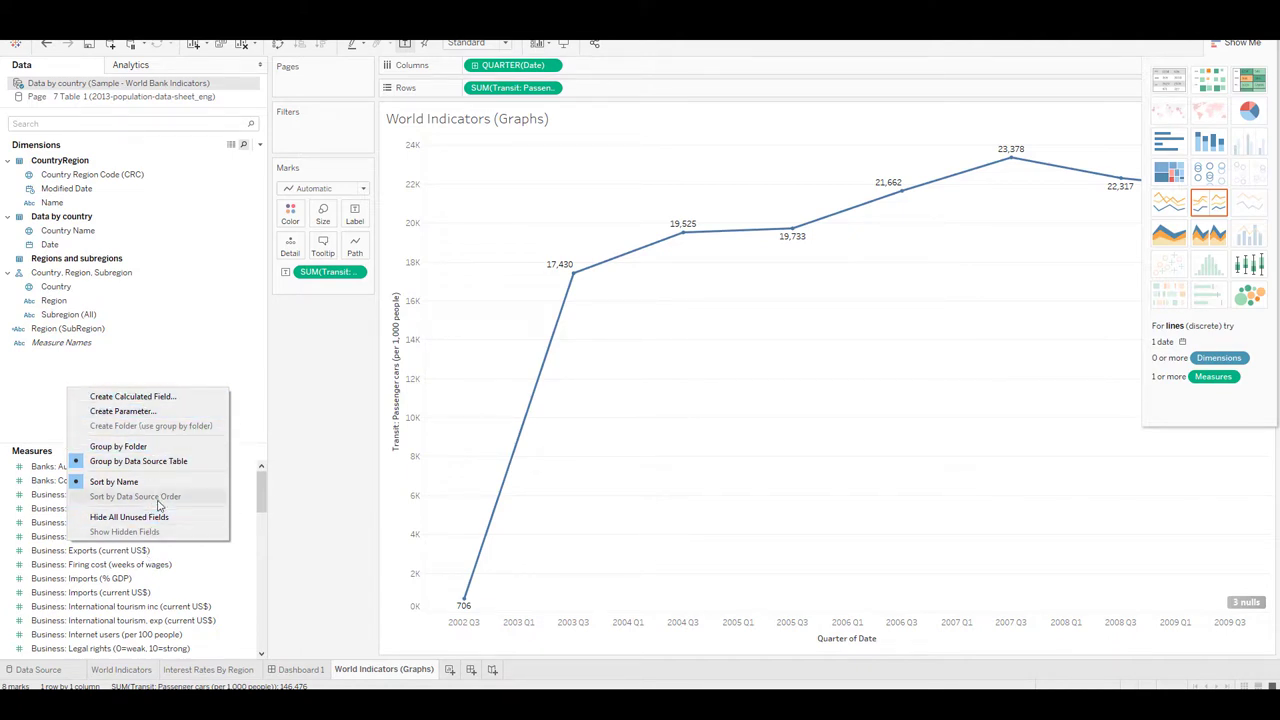
click(125, 397)
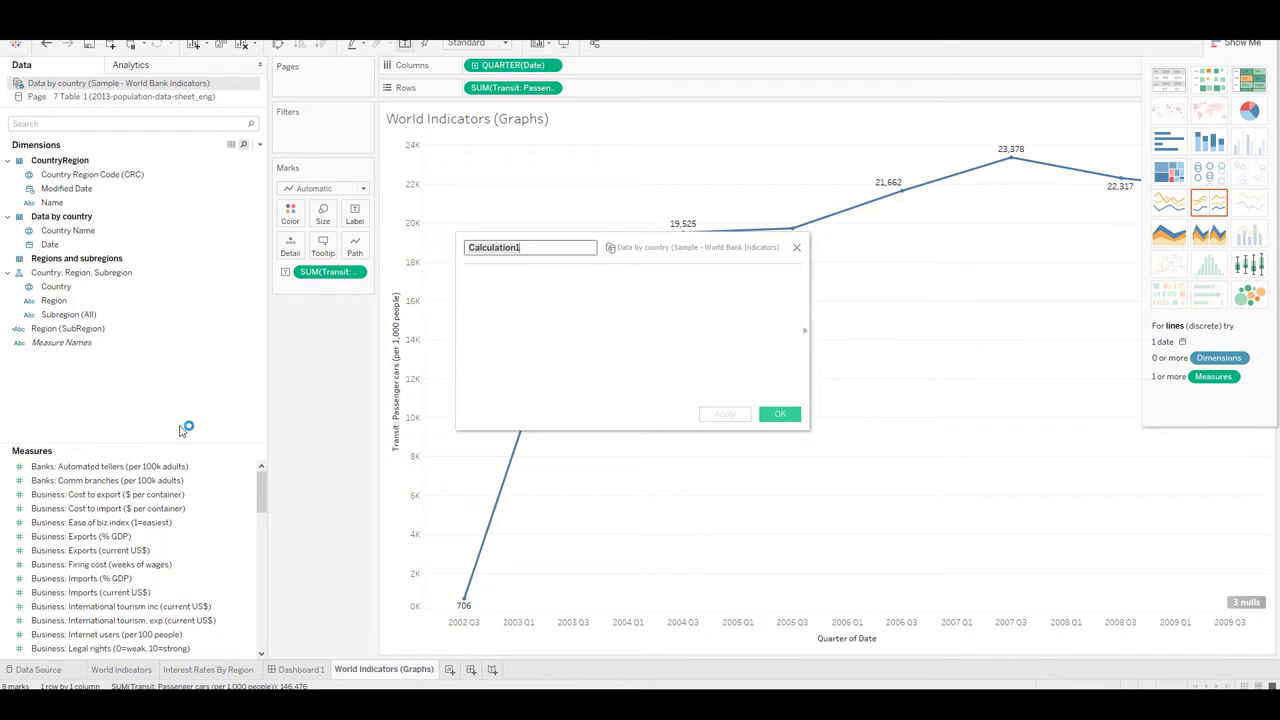
click(66, 176)
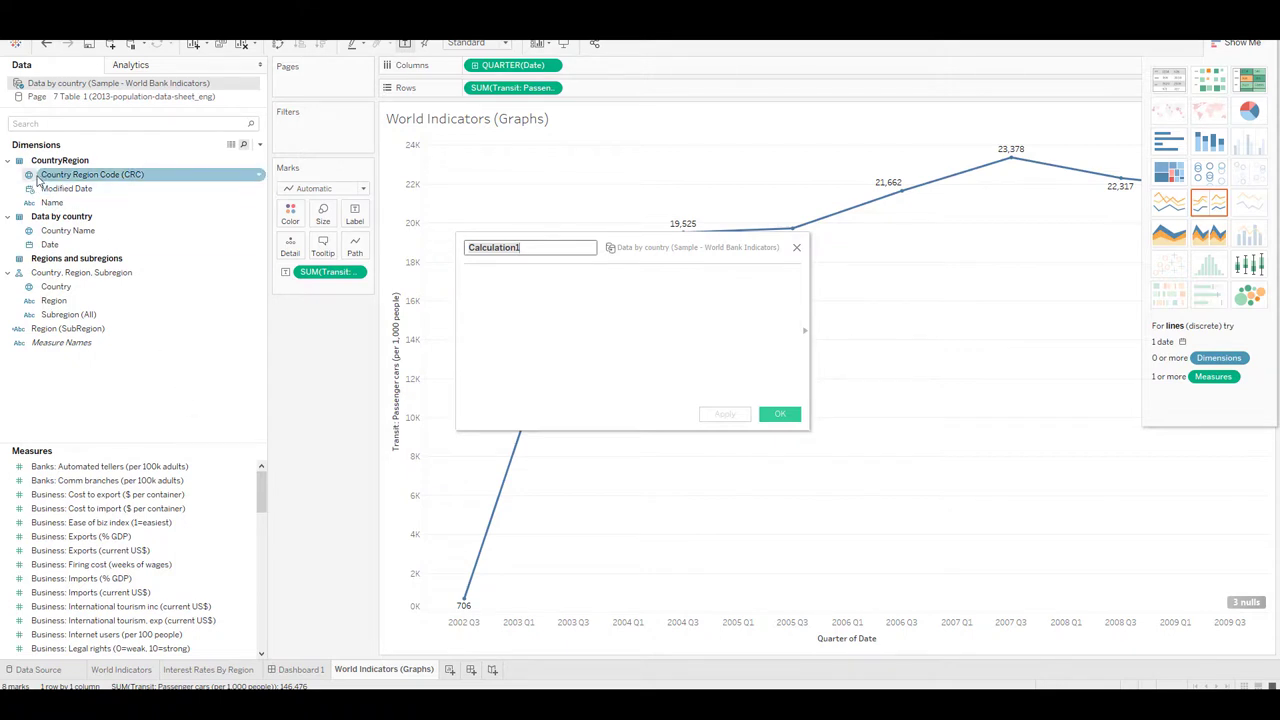
click(528, 247)
double_click(528, 247)
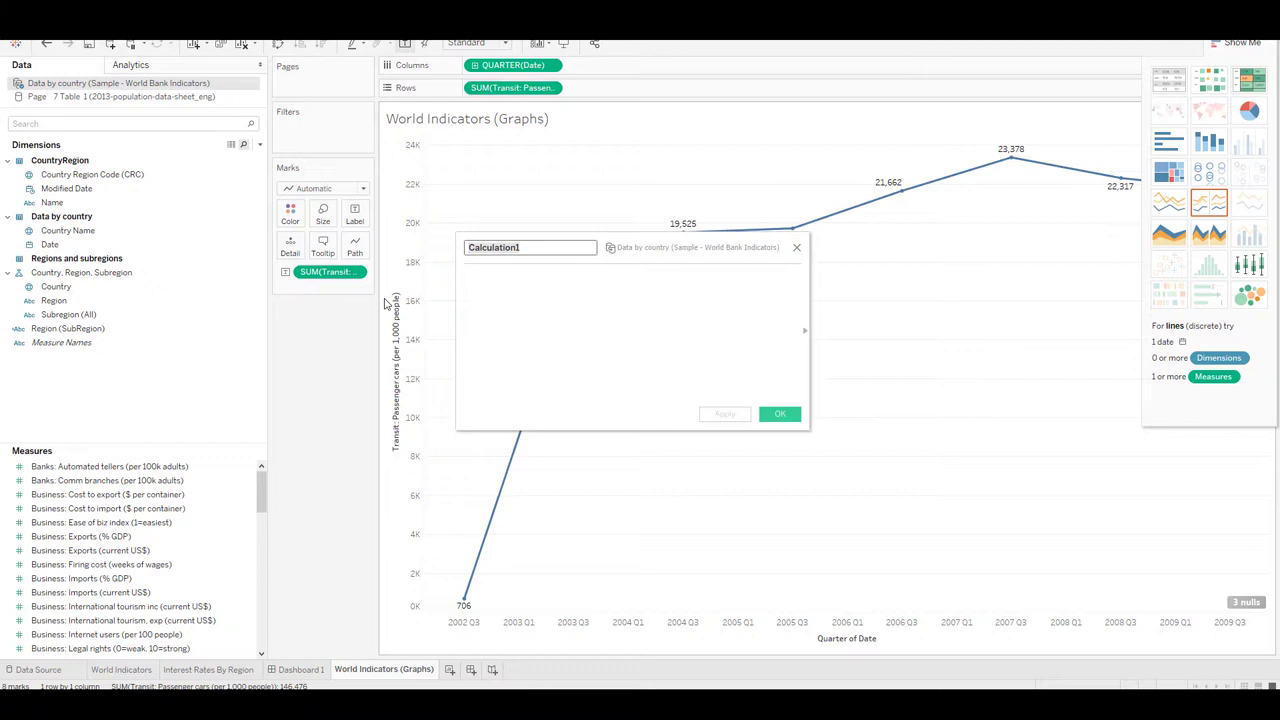
text(Sample_Ca)
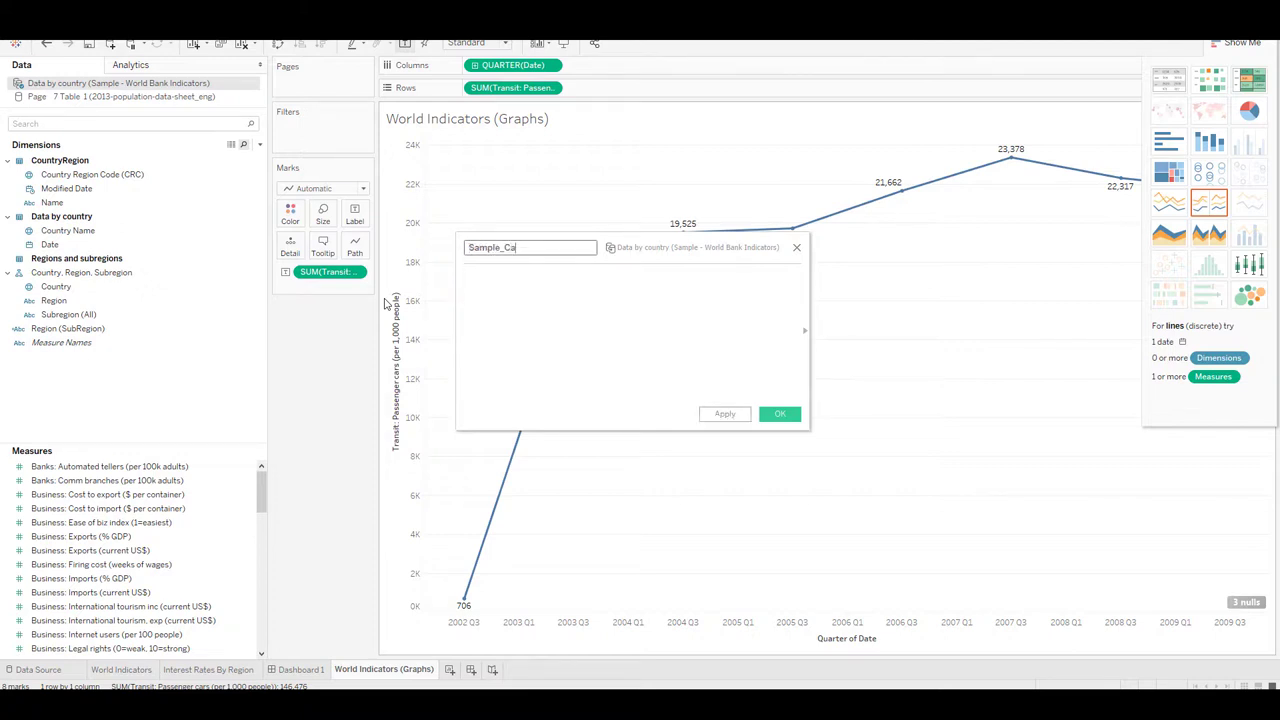
text(lculation)
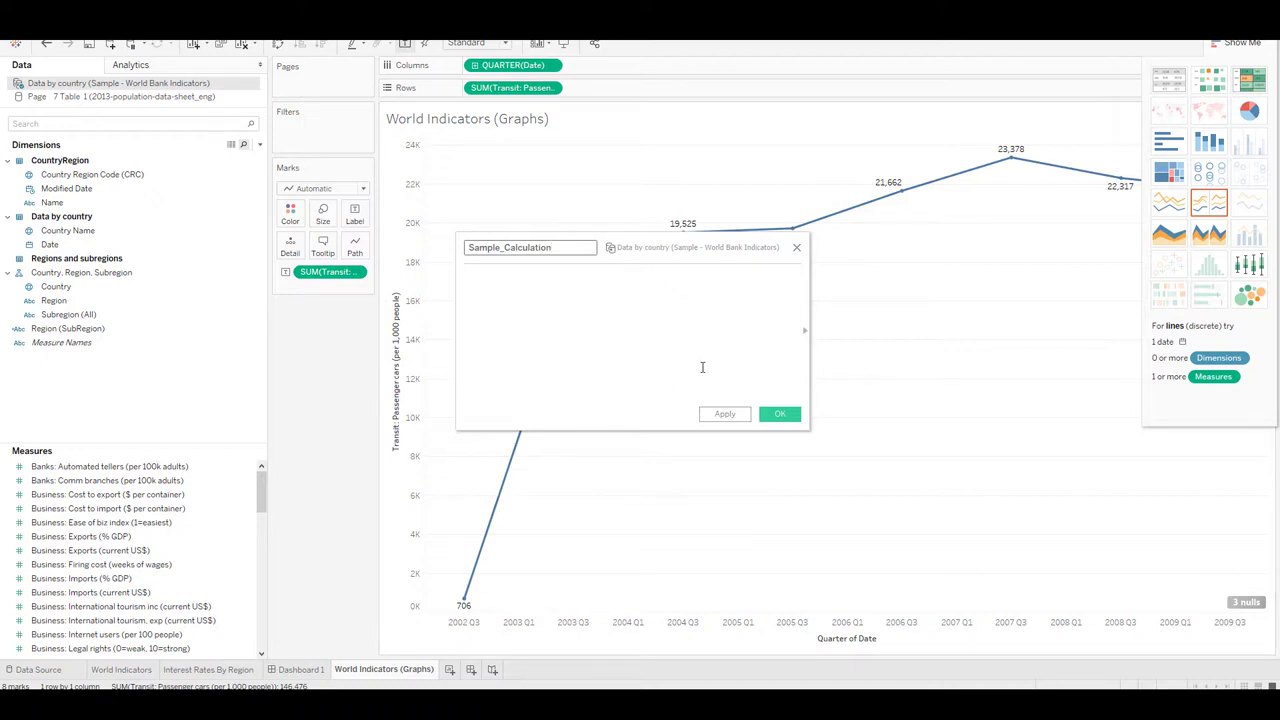
Step: Show the function reference for the calculation and browse its Number, String and Logical function categories
click(804, 333)
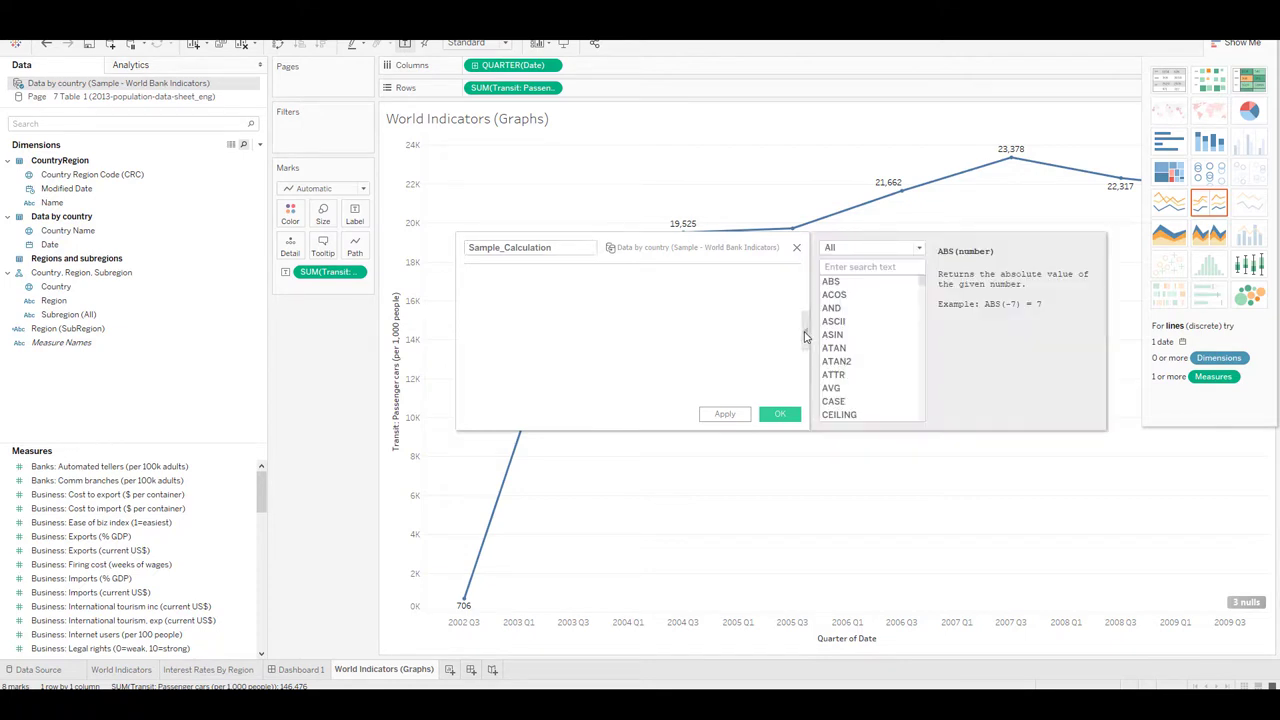
click(862, 248)
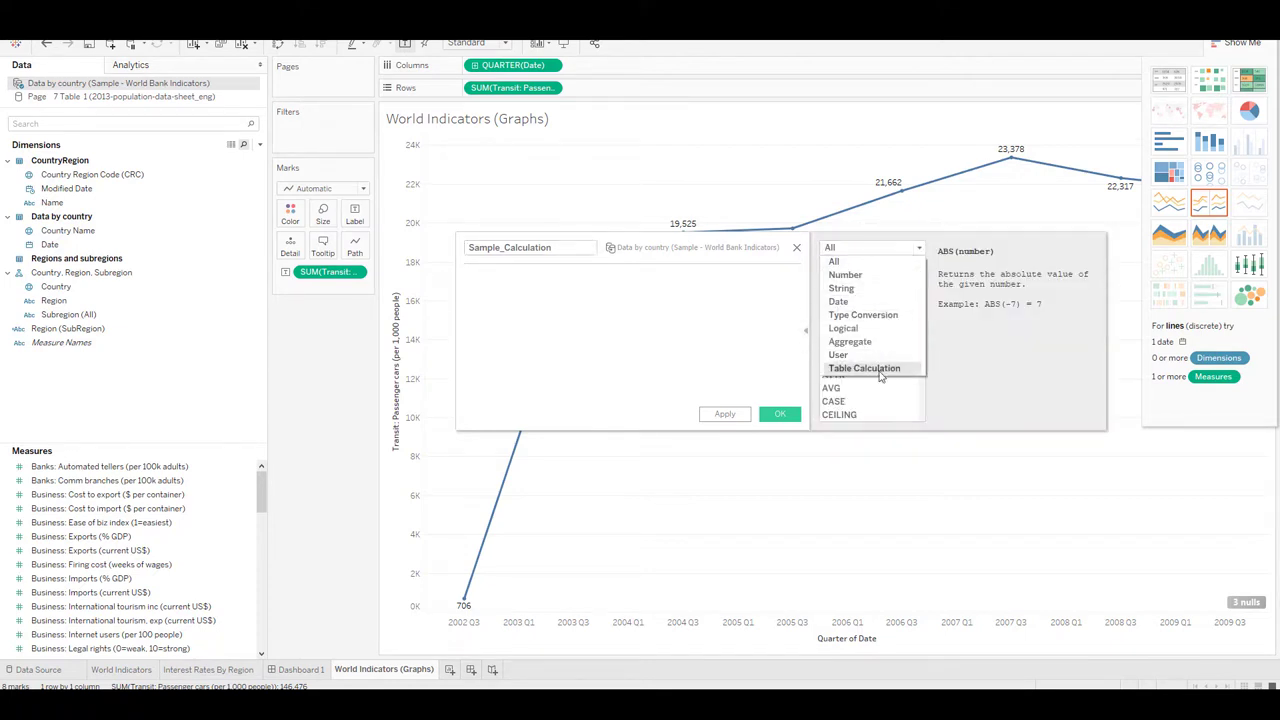
click(852, 275)
click(858, 256)
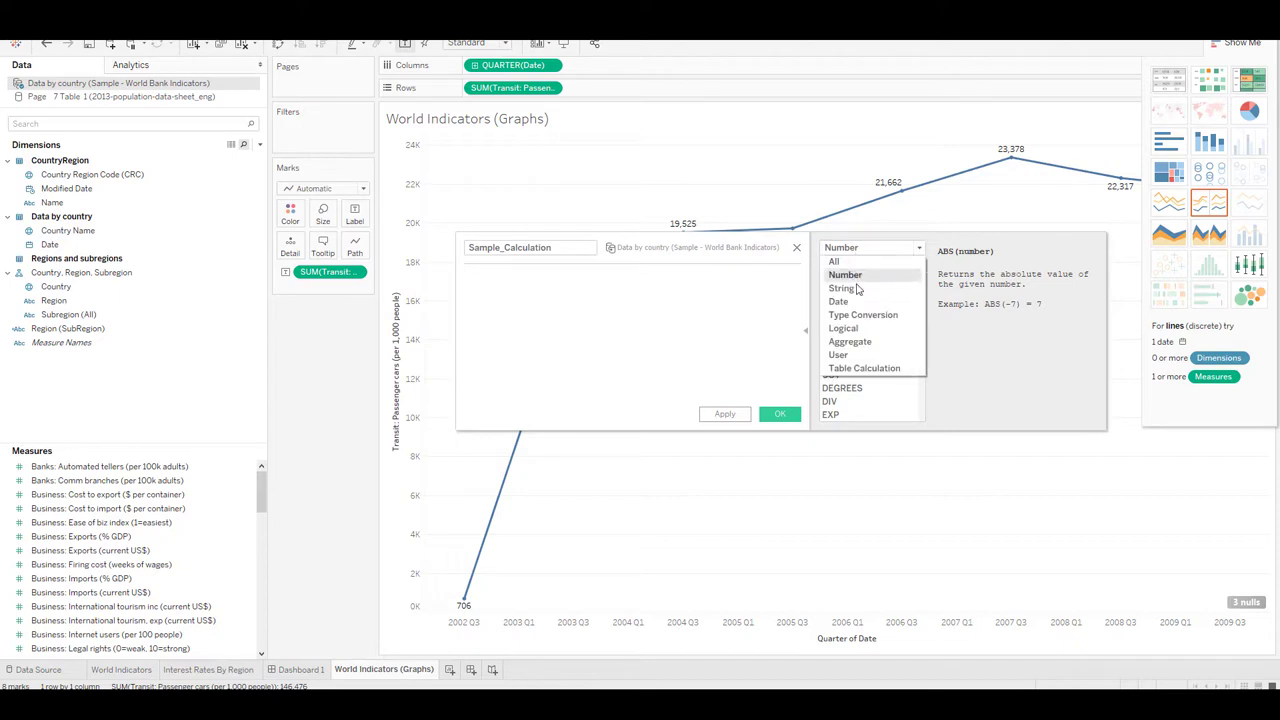
click(858, 288)
click(856, 256)
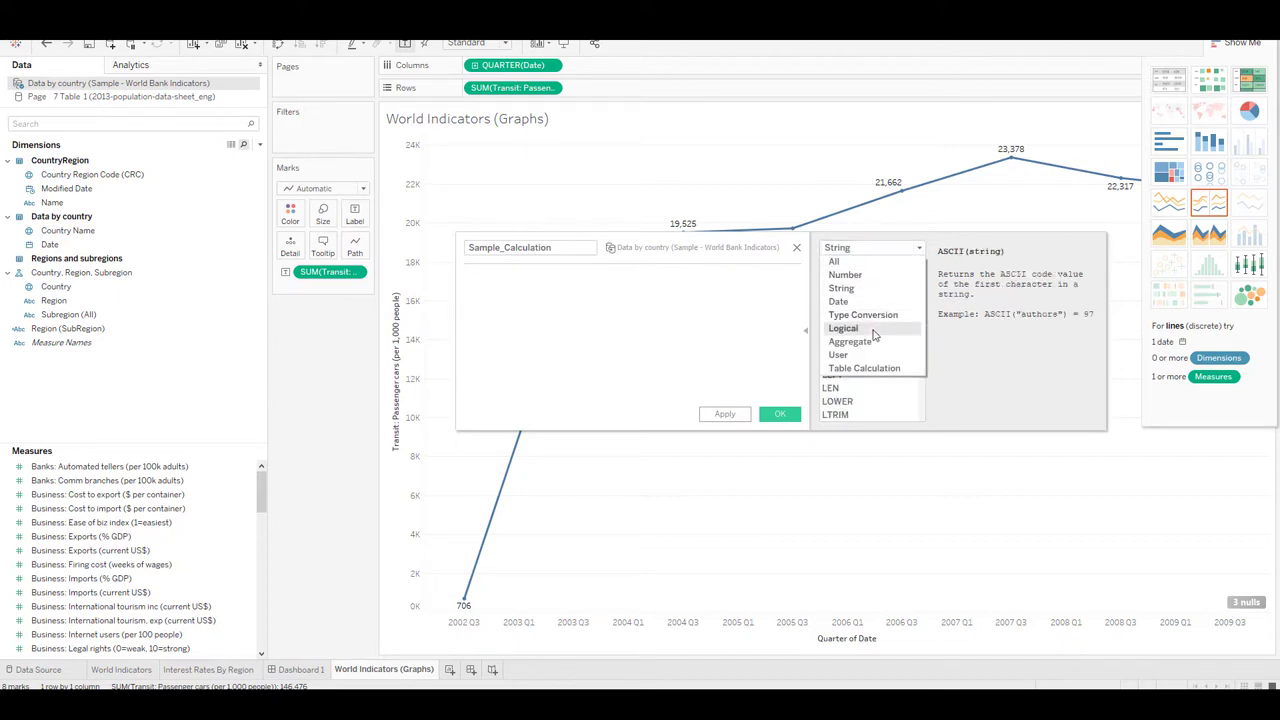
click(850, 327)
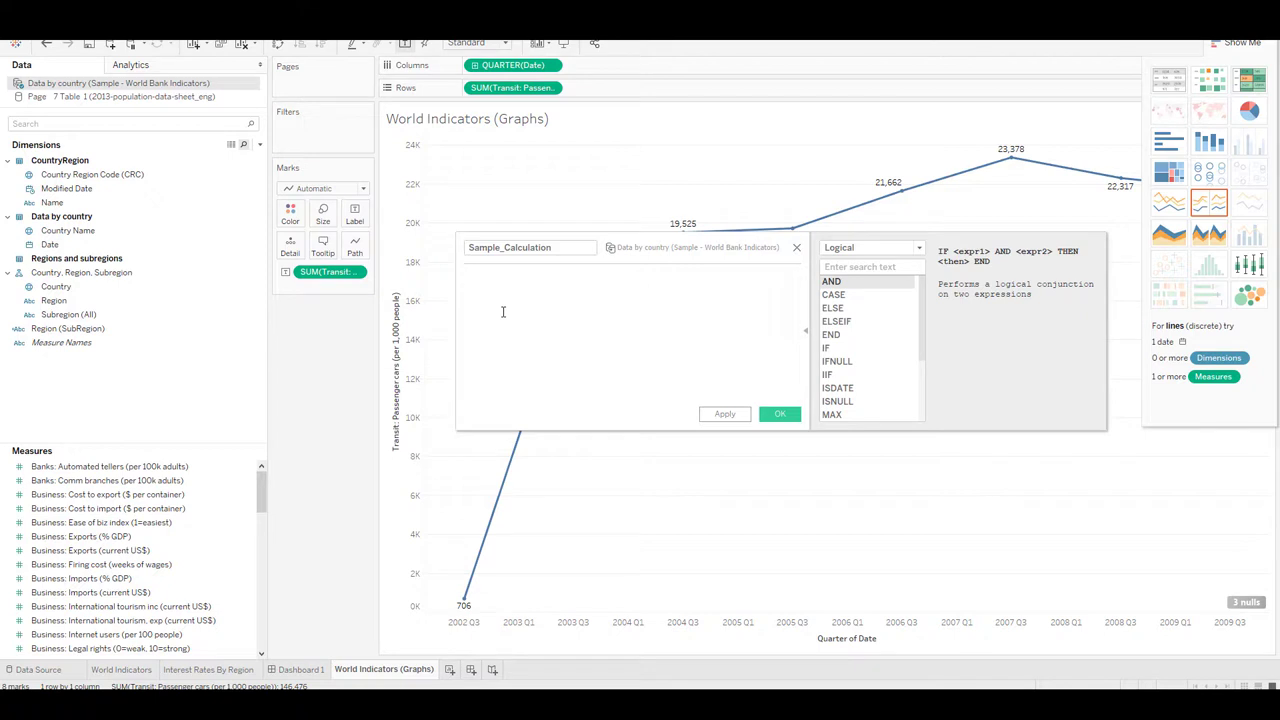
Step: Enter the formula [Region] + "(" + [Subregion (All)] + ")" for Sample_Calculation and save the calculated field
text(Re)
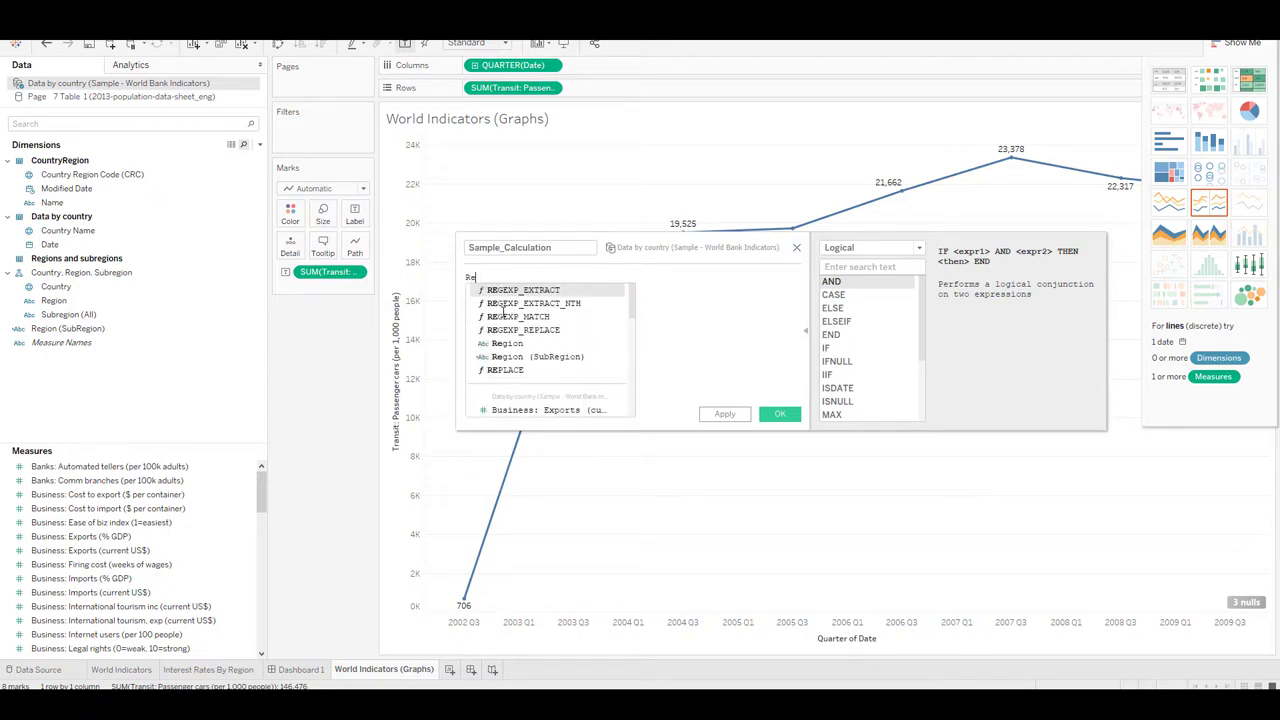
text(gion)
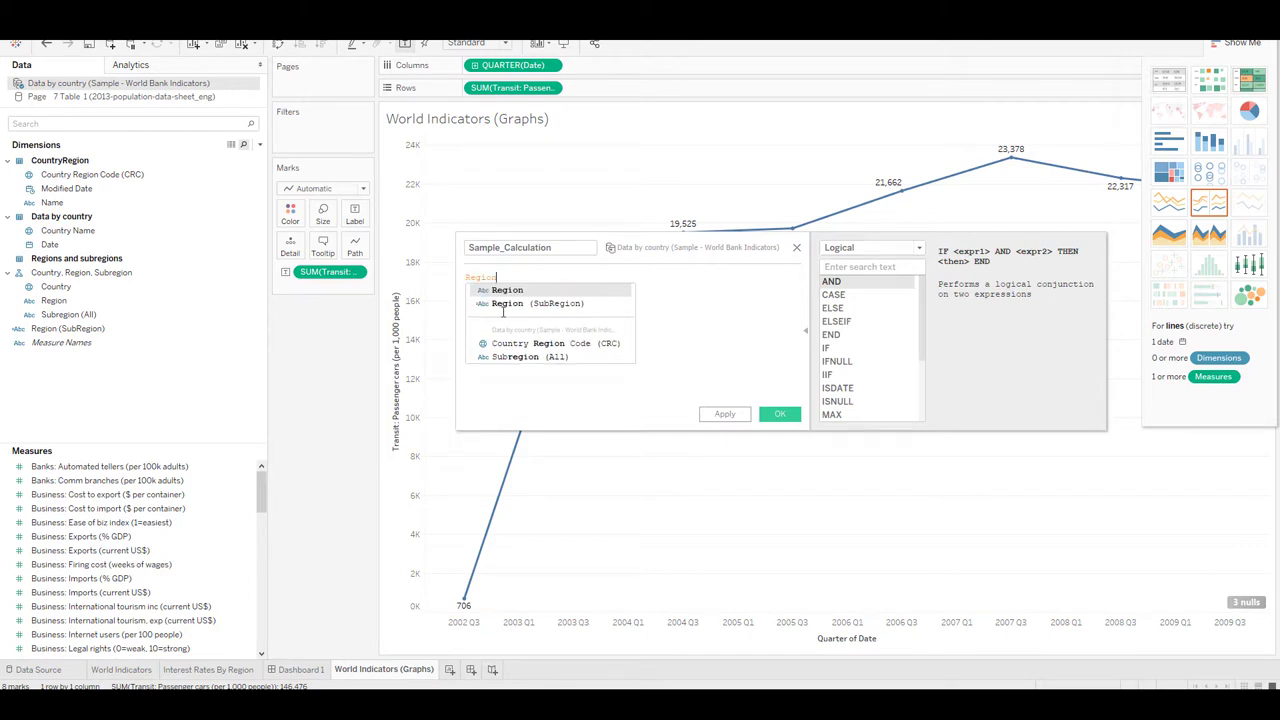
key(Return)
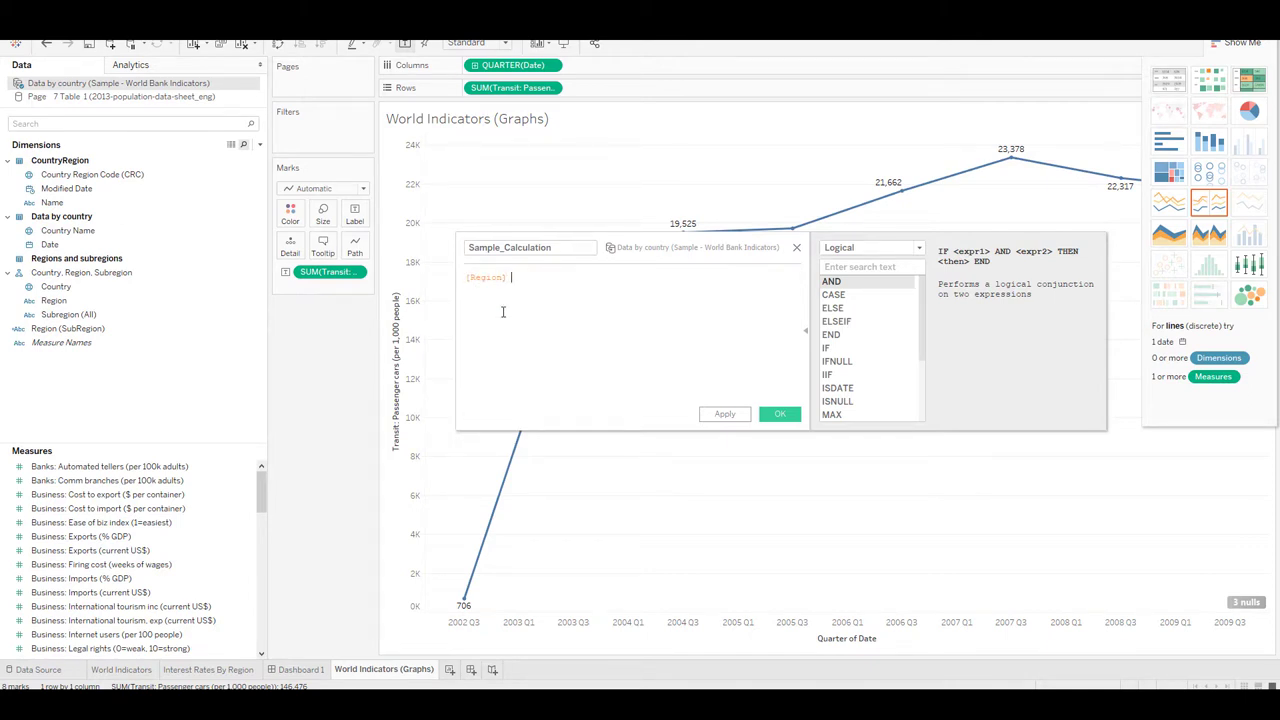
text(+ "(" + sub)
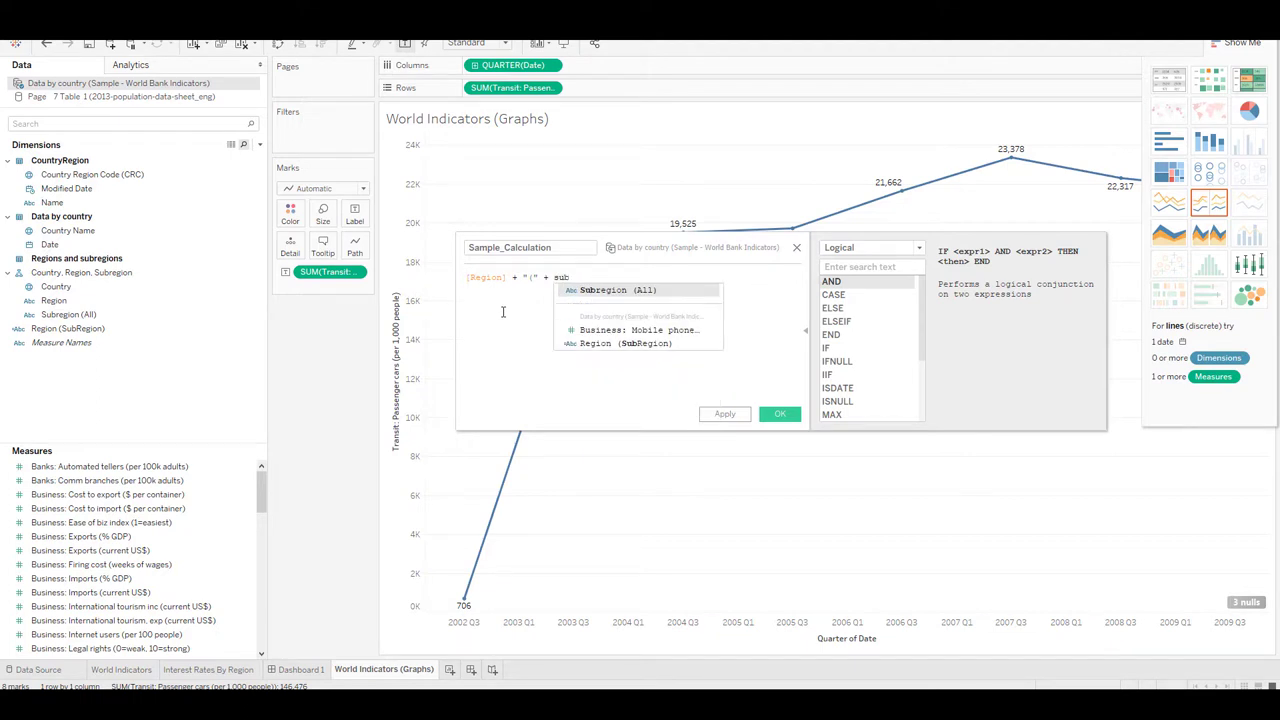
key(Return)
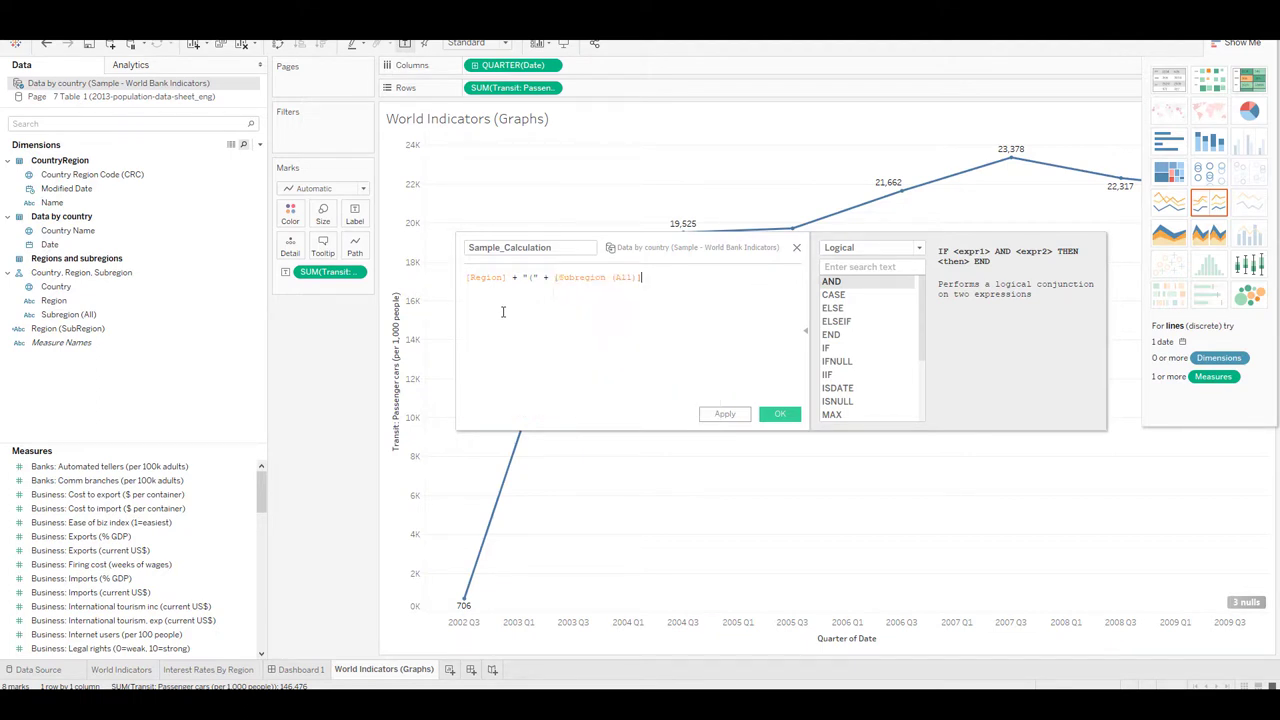
text(+ "))
click(780, 416)
Step: Convert the line chart to a text table with the quarter of Date on rows, followed by Sample_Calculation
click(76, 345)
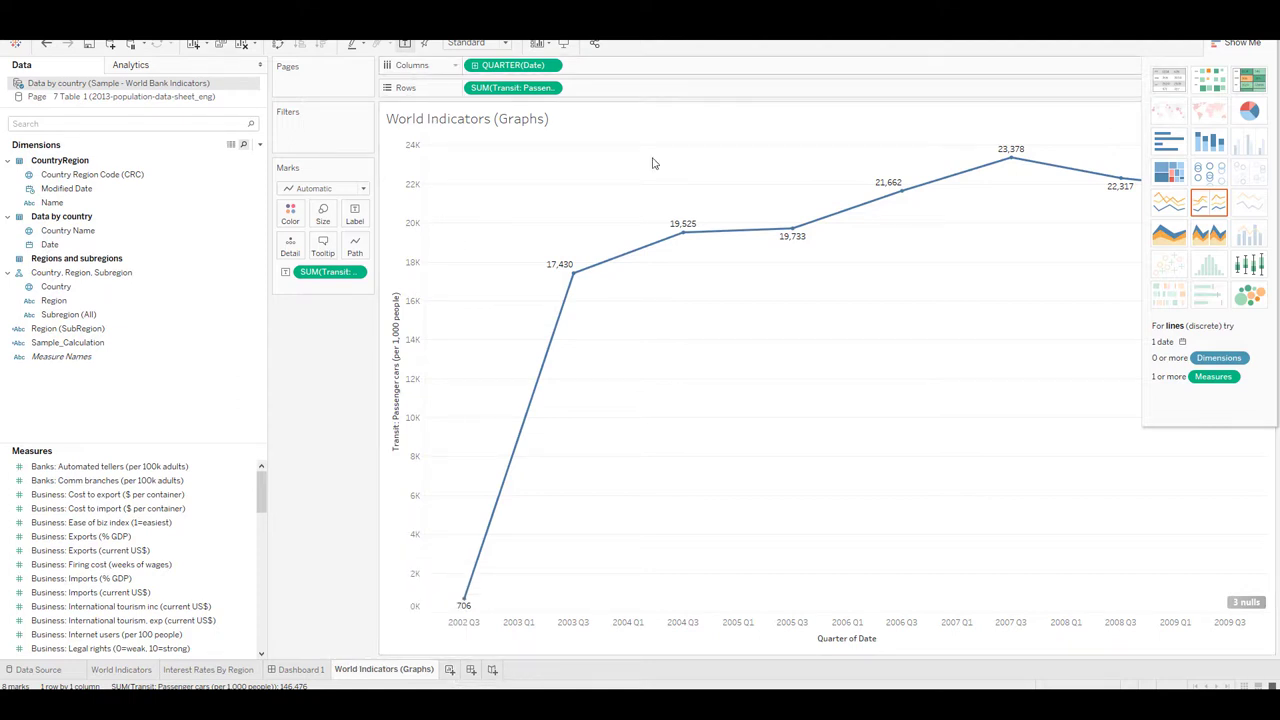
click(1170, 79)
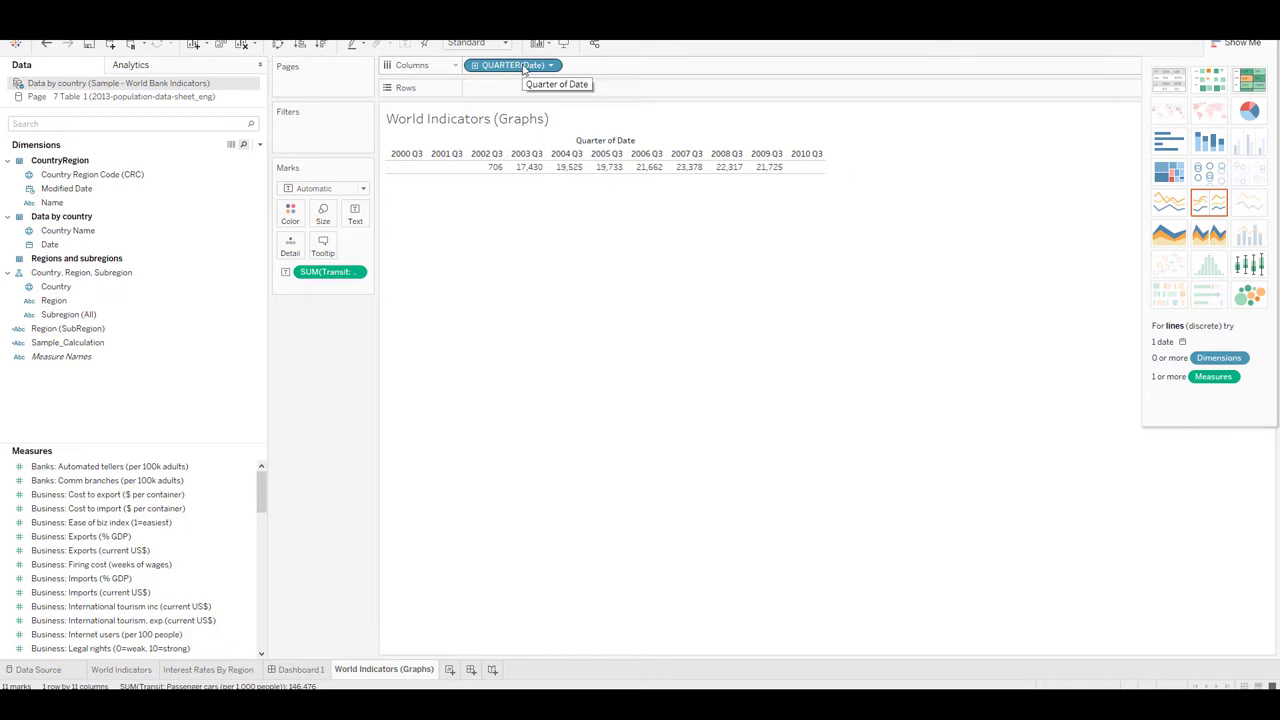
drag(524, 67, 524, 89)
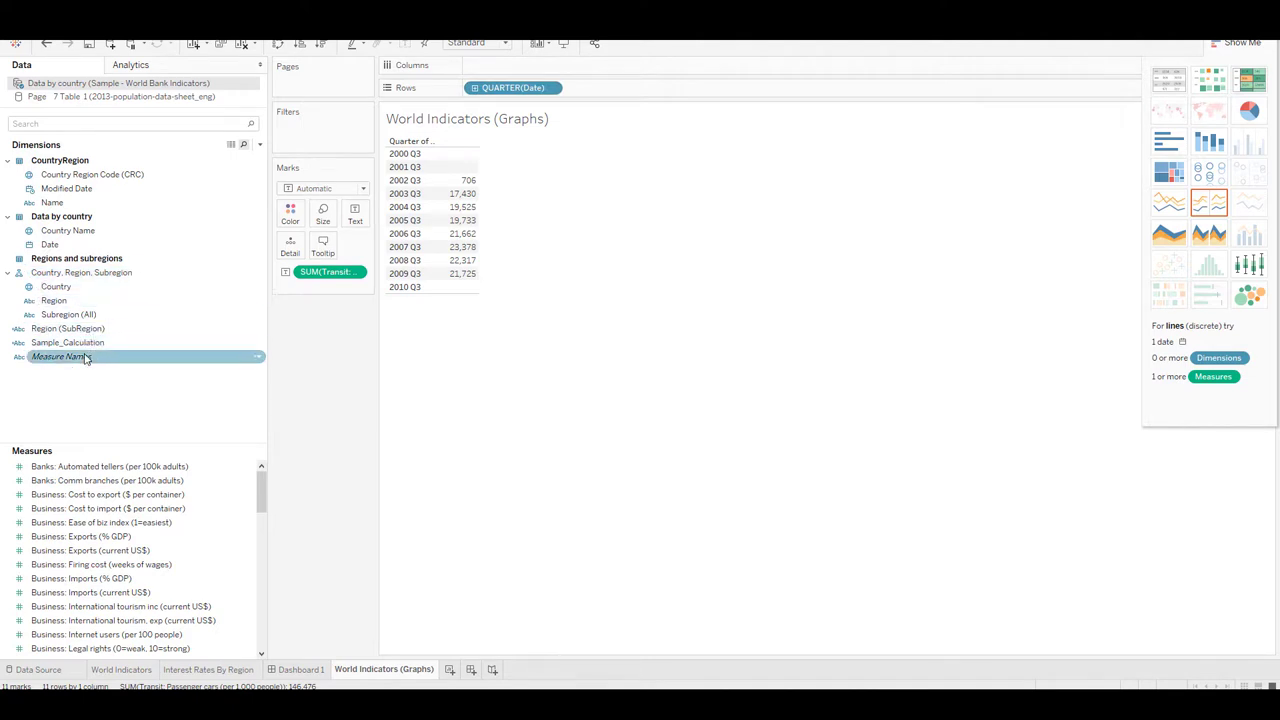
drag(88, 342, 430, 244)
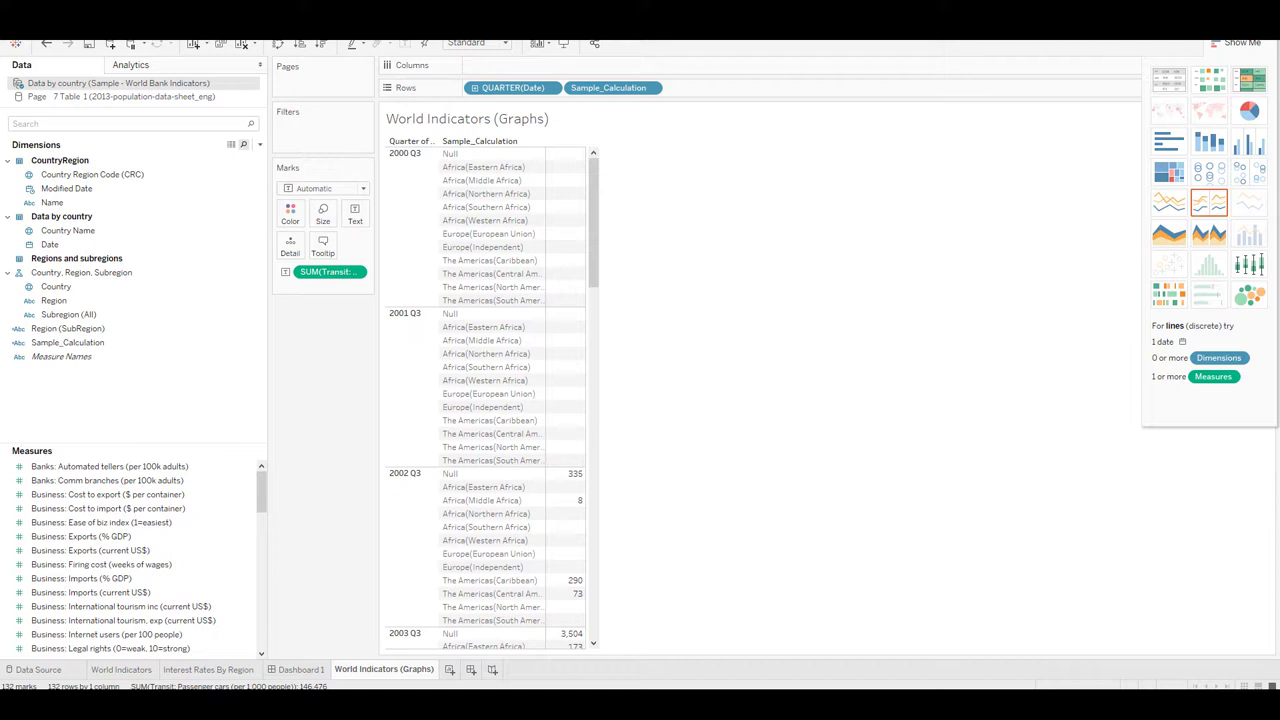
Step: Add Country, Region and Subregion (All) to the table rows between the quarter and Sample_Calculation
click(116, 362)
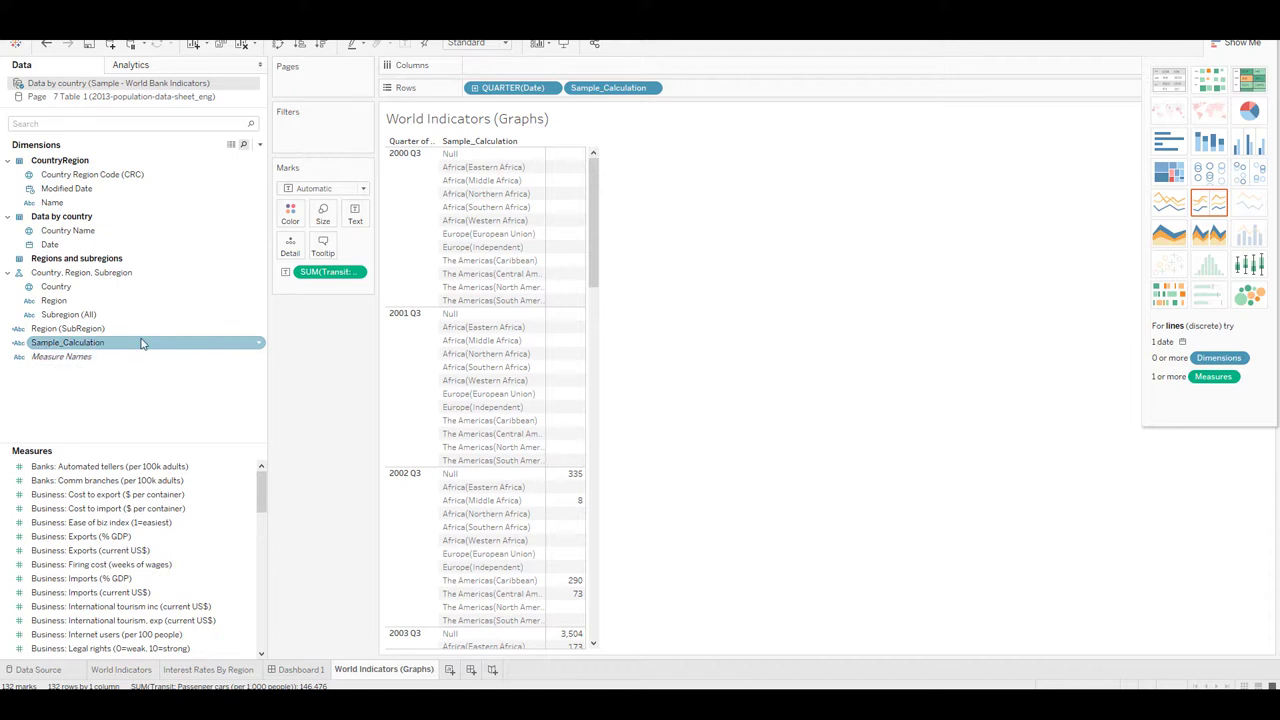
click(158, 288)
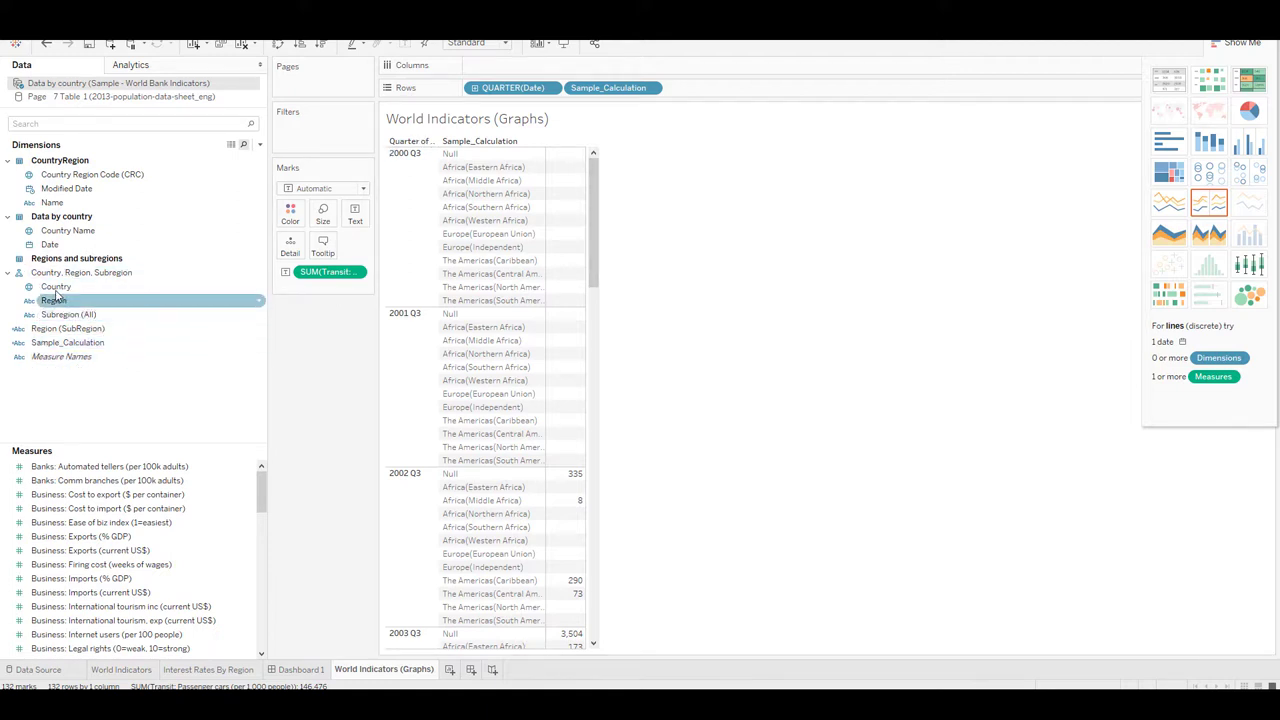
drag(130, 289, 434, 196)
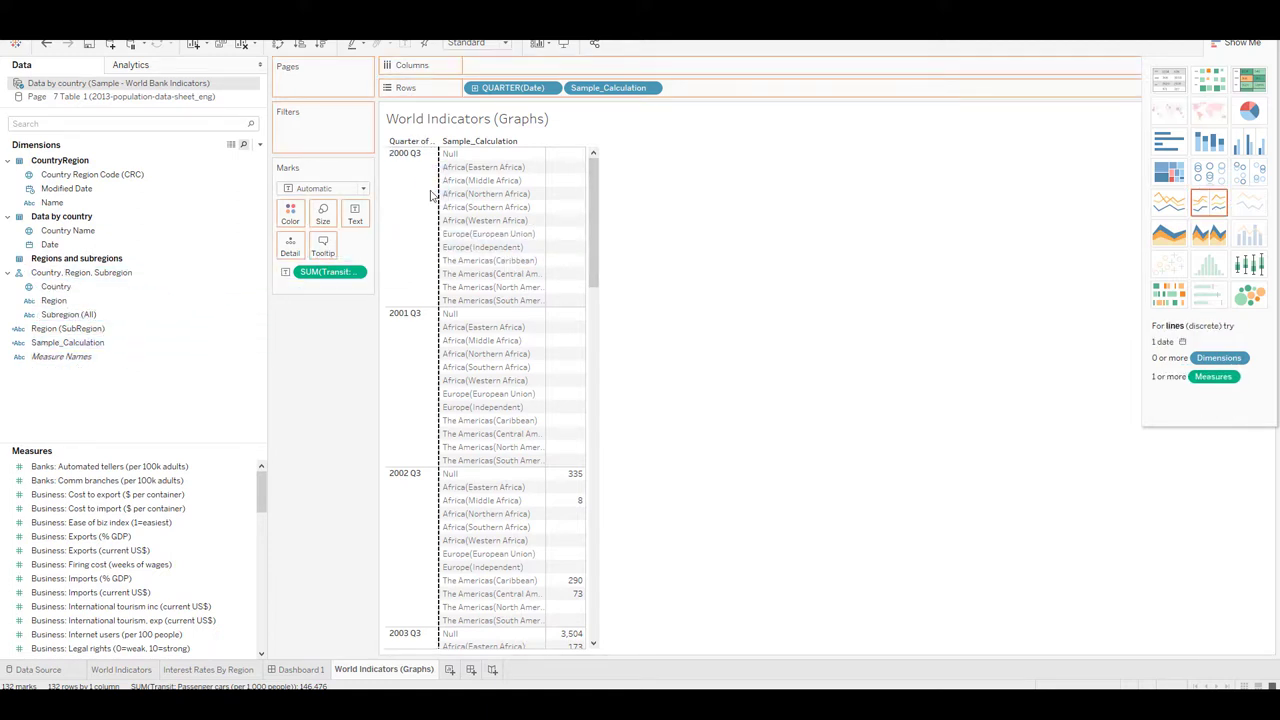
click(53, 300)
drag(53, 300, 540, 248)
click(105, 343)
click(60, 315)
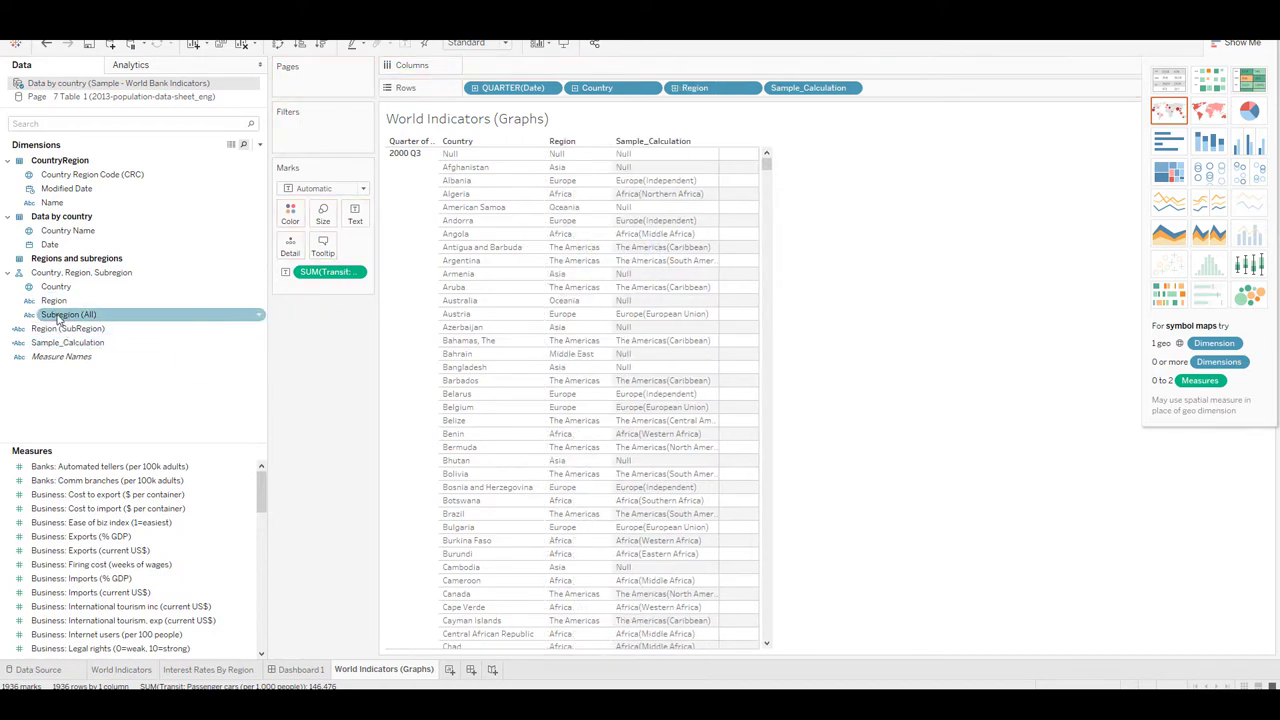
drag(60, 315, 620, 255)
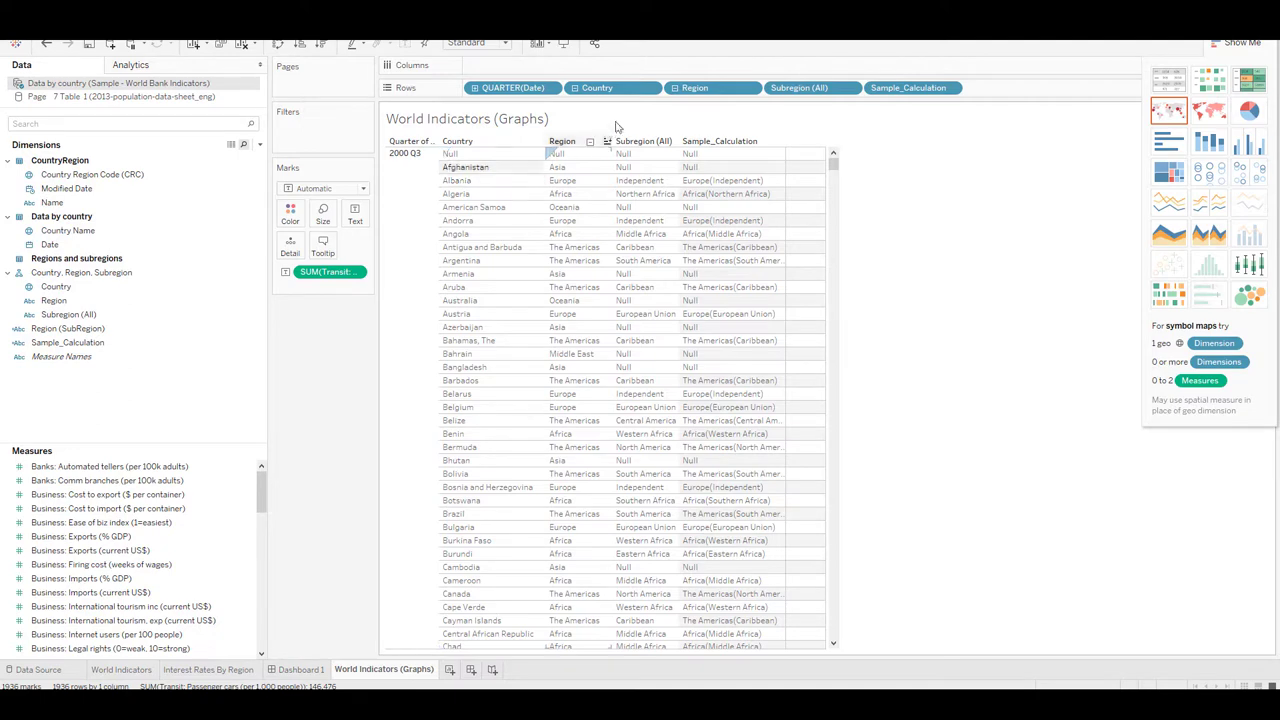
Step: Remove Country, Region and Subregion (All) from the table rows
drag(619, 90, 147, 271)
drag(595, 90, 110, 264)
drag(600, 88, 110, 340)
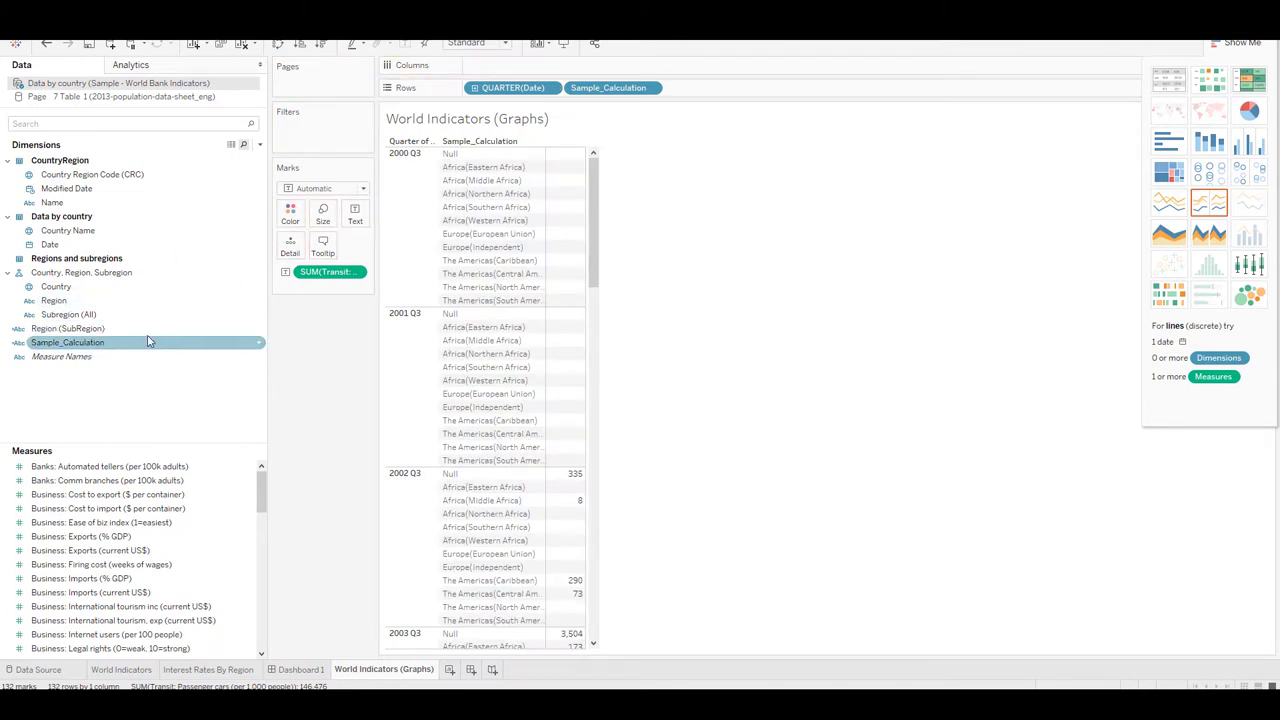
Step: Reorder the Country, Region, Subregion hierarchy as Region, Subregion (All), Country
click(70, 316)
ctrl+click(58, 298)
ctrl+click(64, 287)
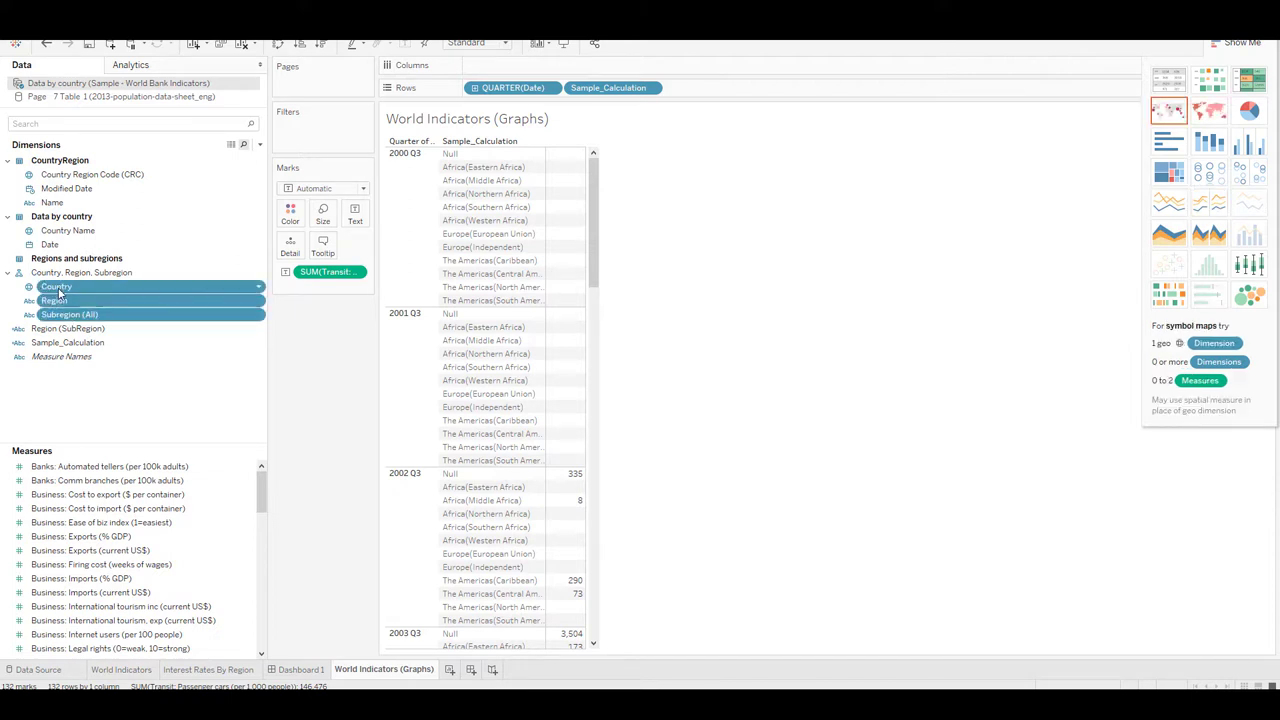
mouse_move(69, 284)
mouse_down()
mouse_move(101, 272)
mouse_move(66, 308)
mouse_move(84, 312)
mouse_move(60, 310)
mouse_move(62, 288)
mouse_up()
click(58, 302)
click(59, 304)
drag(62, 289, 70, 300)
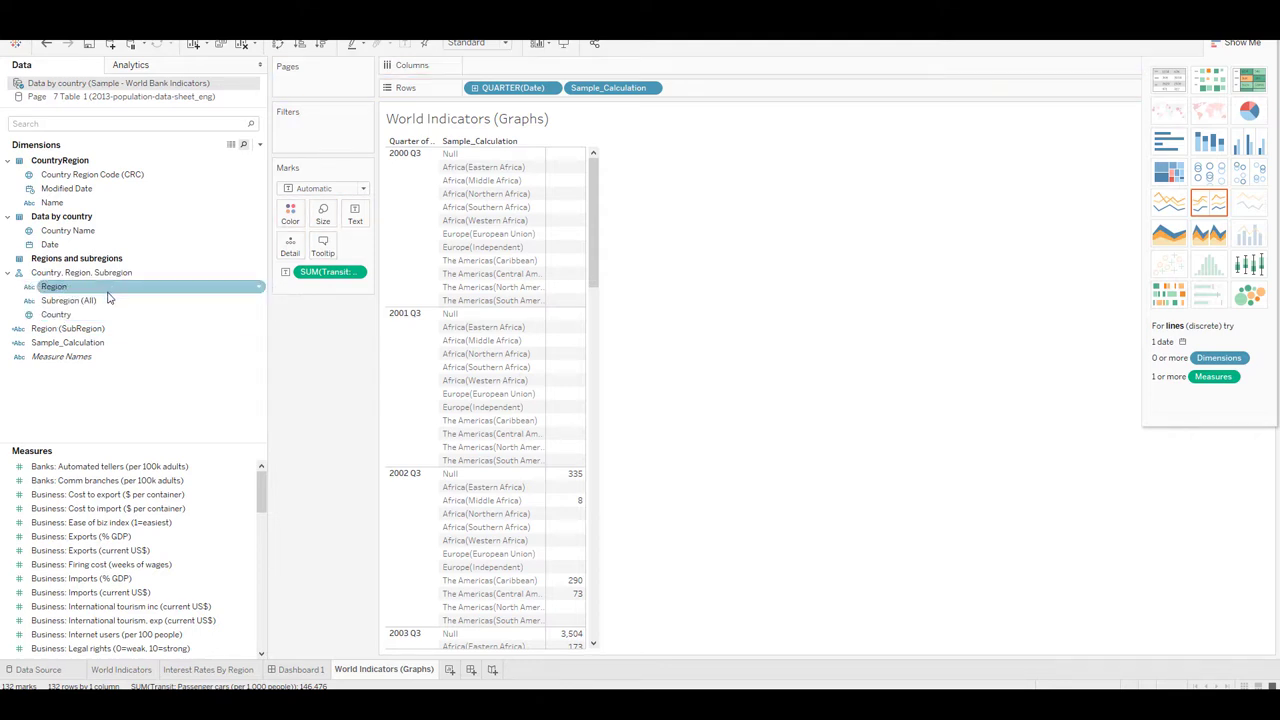
Step: Remove the Country, Region, Subregion hierarchy from the dimensions
click(74, 316)
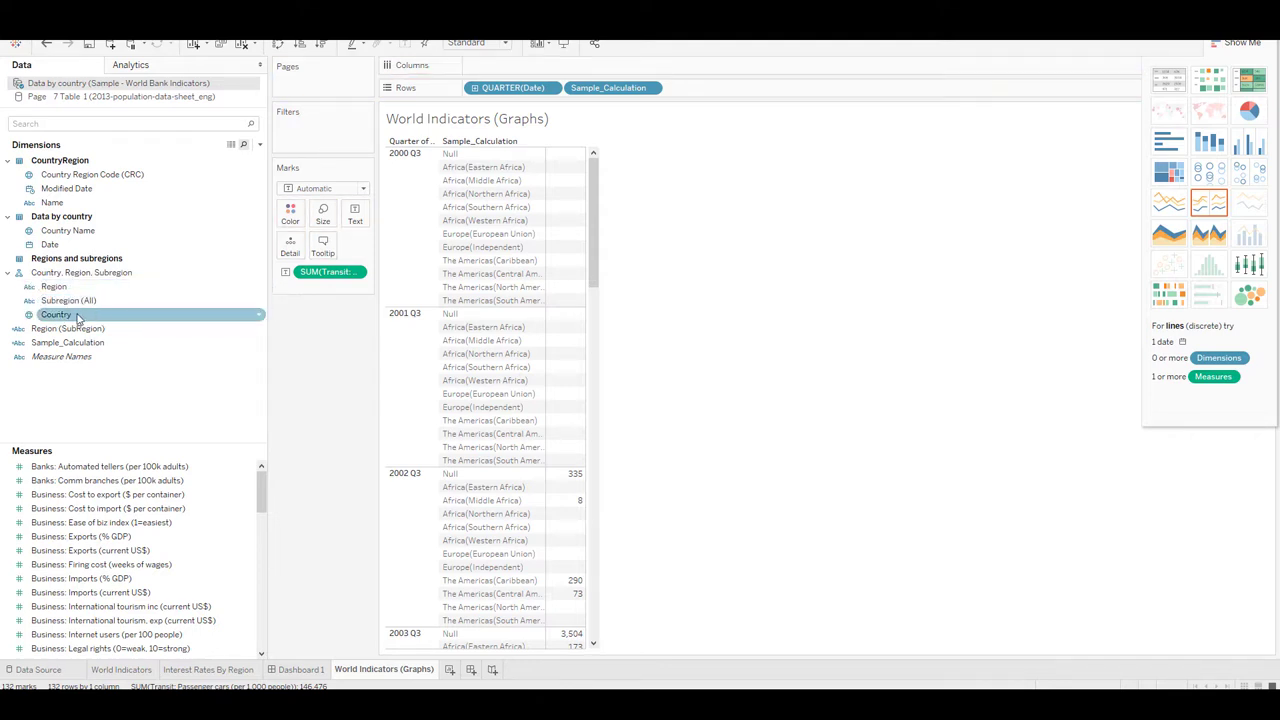
click(98, 303)
click(55, 287)
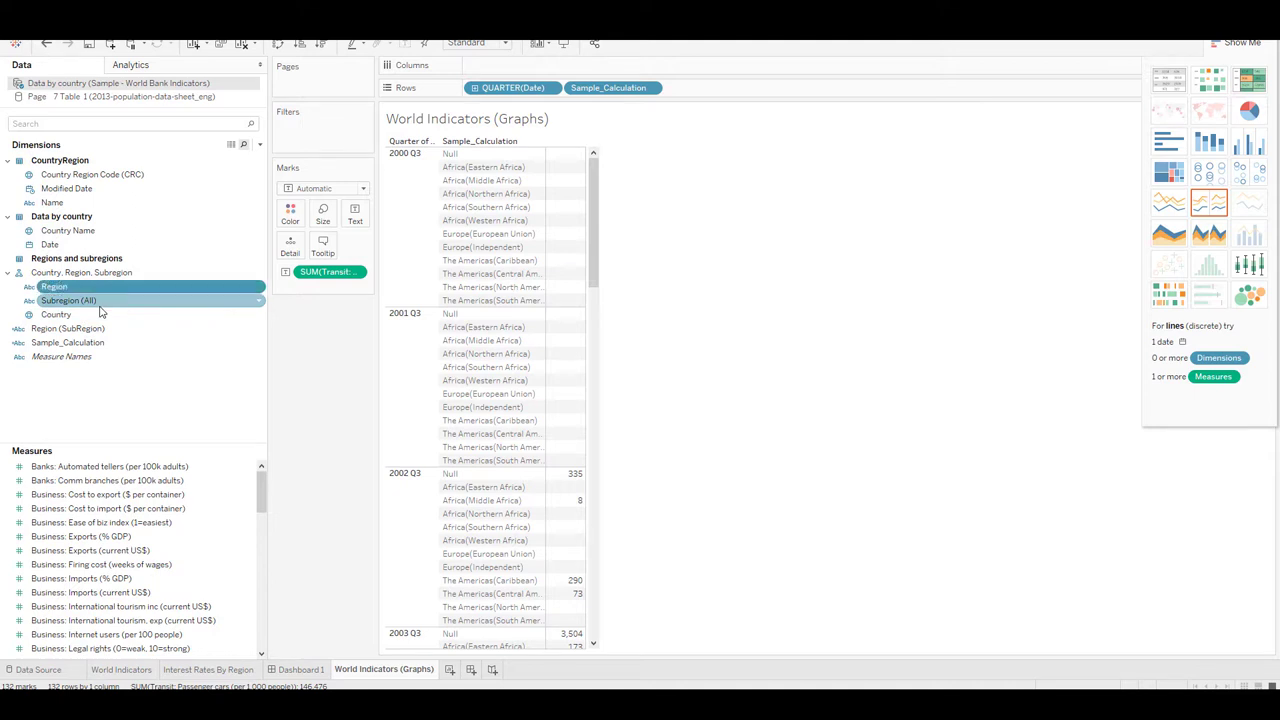
click(67, 342)
click(78, 276)
right_click(78, 276)
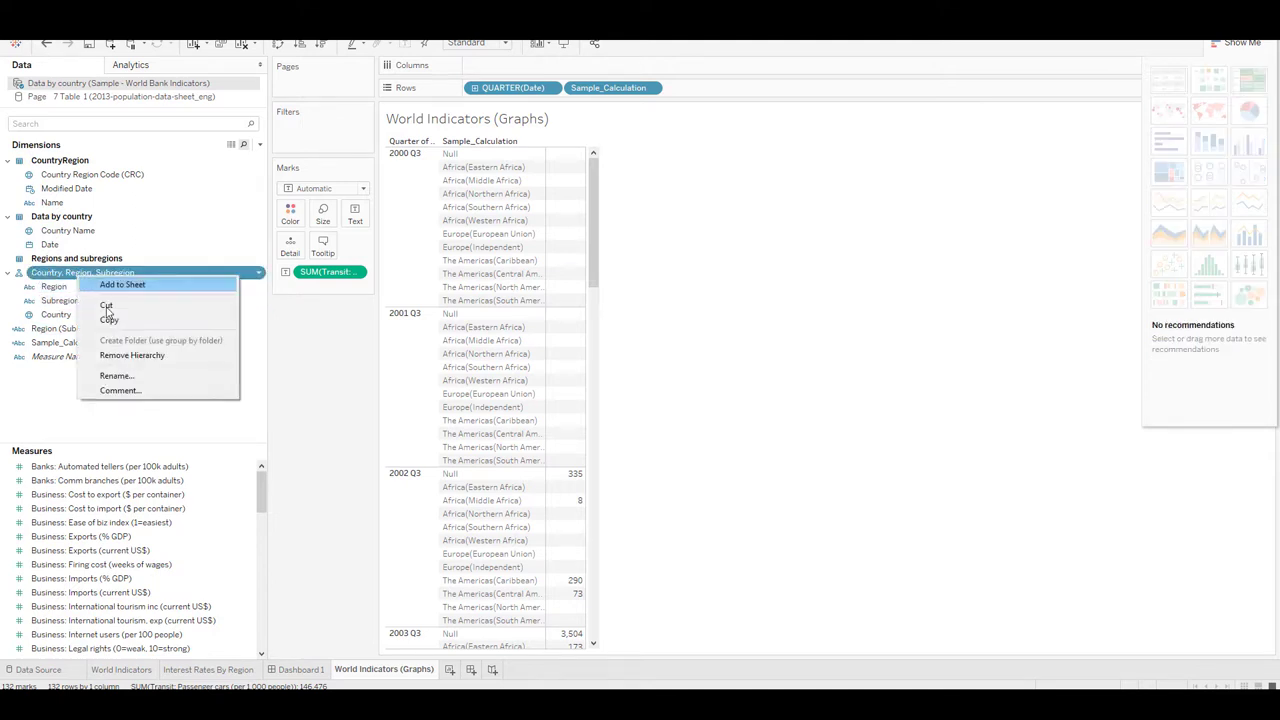
click(108, 358)
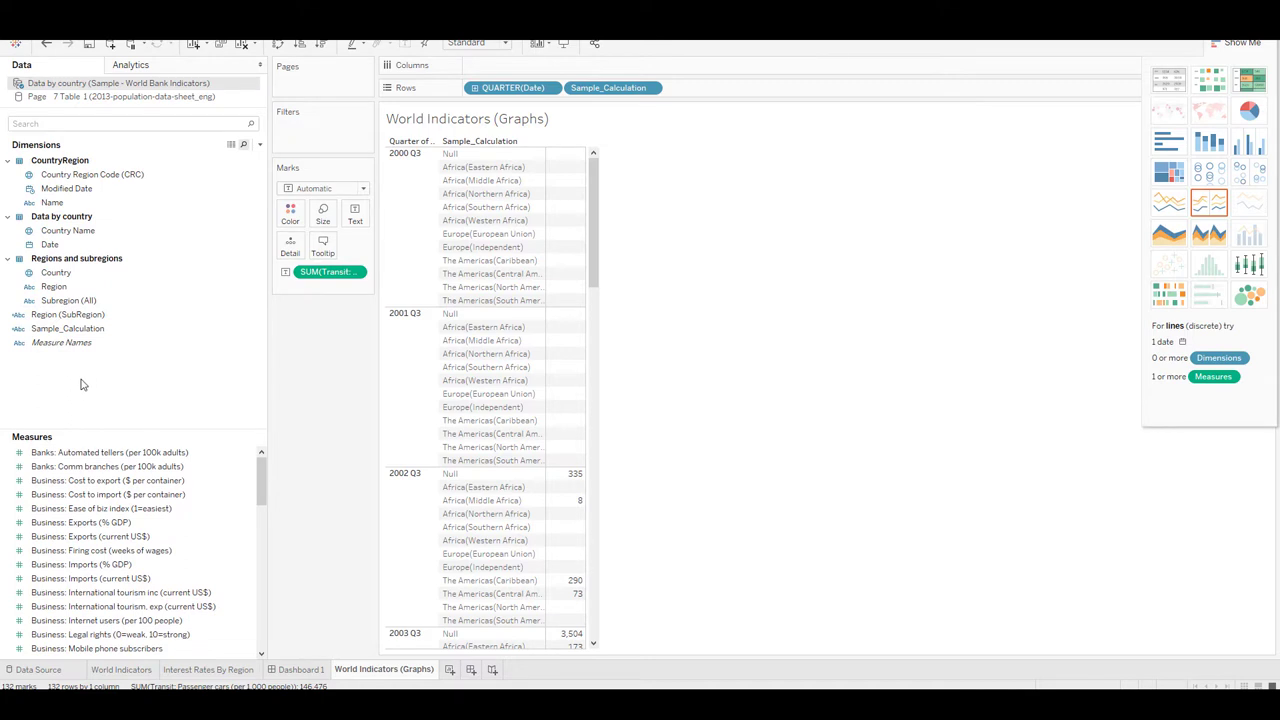
Step: Create a hierarchy from Country, Region and Subregion (All), keeping the suggested name Country, Region, Subregion (All)
click(47, 290)
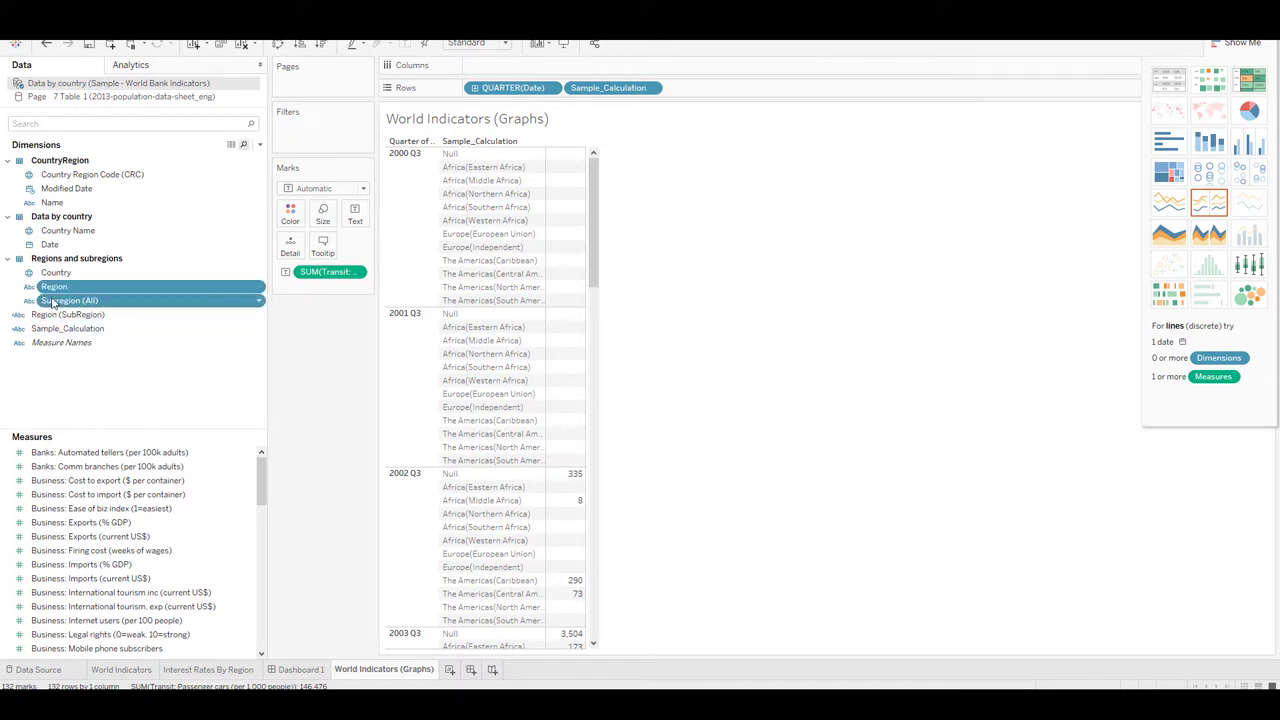
drag(49, 292, 57, 278)
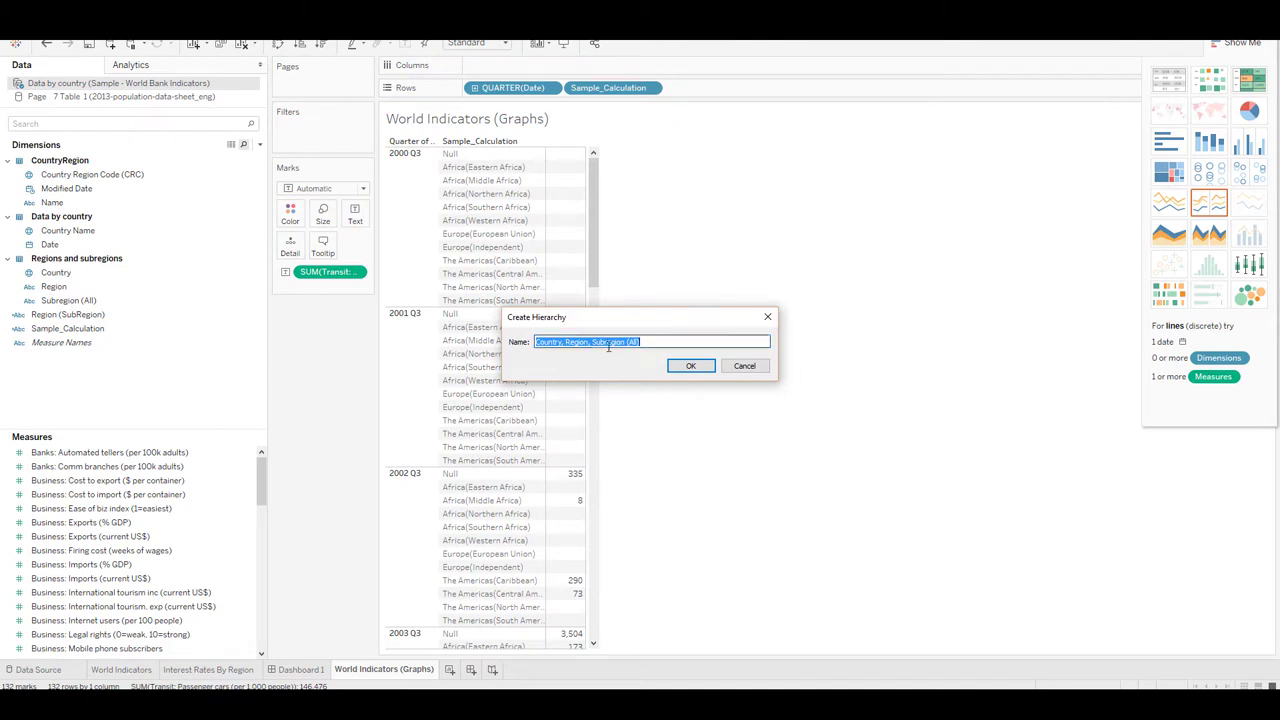
click(652, 345)
drag(660, 345, 524, 334)
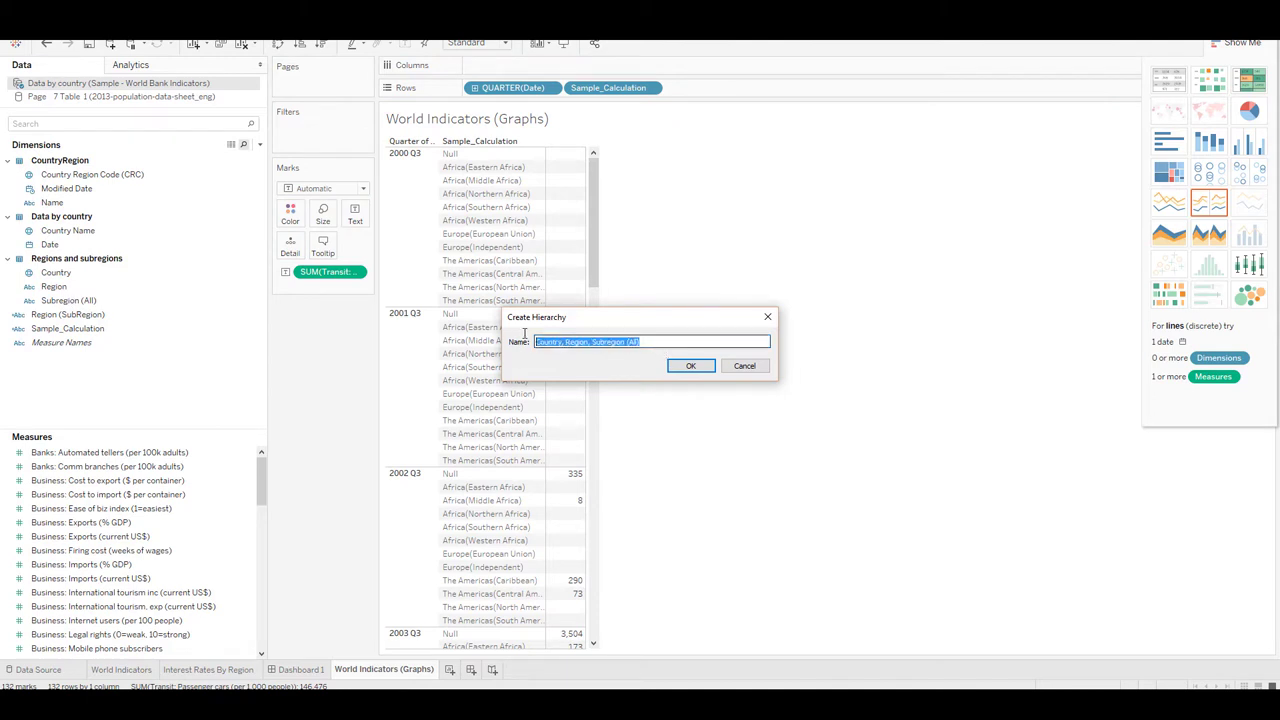
click(690, 366)
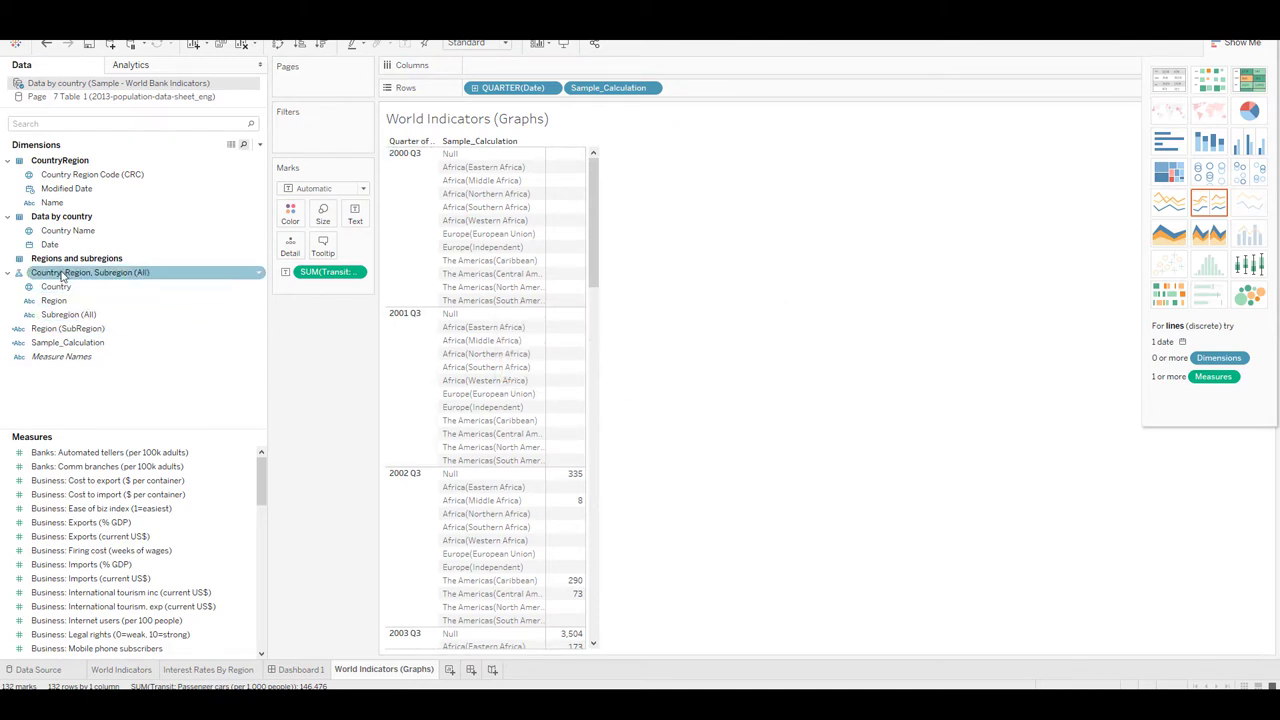
Step: Add the new hierarchy to rows after the date, drilling the date to month and Country down to Region and Subregion (All)
drag(65, 275, 432, 217)
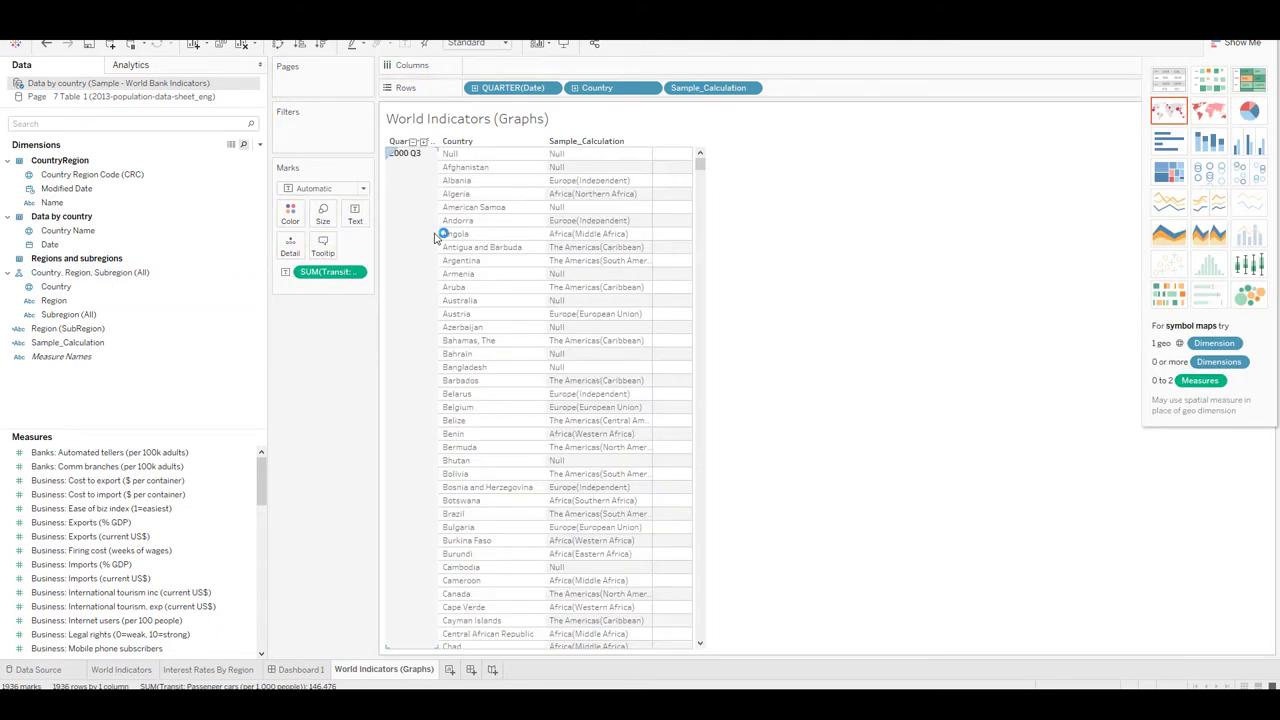
click(424, 145)
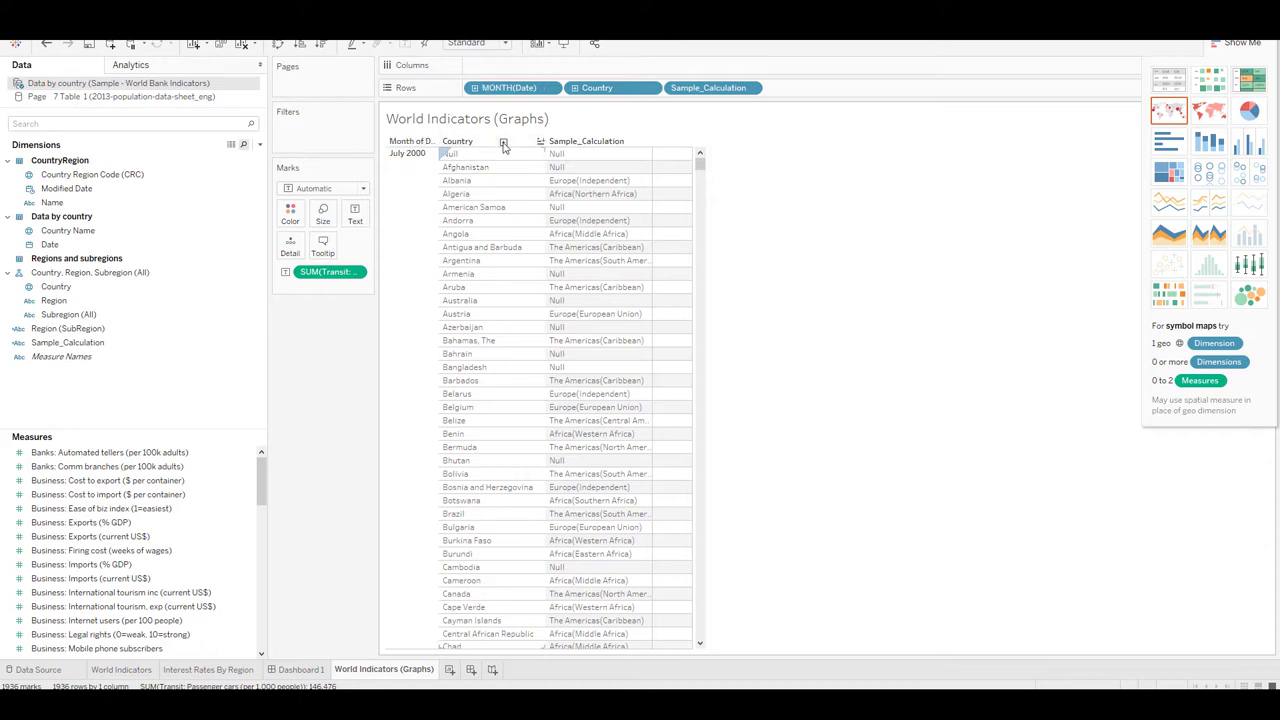
click(504, 144)
click(590, 142)
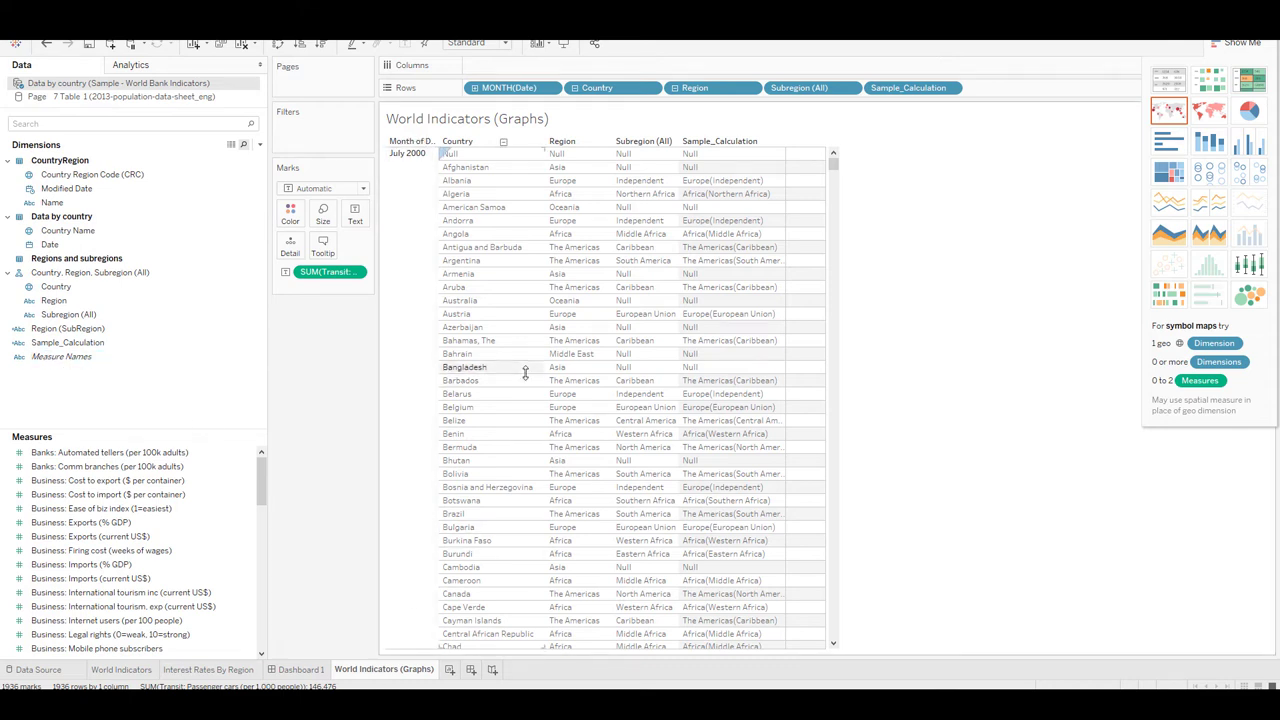
Step: Switch to the Google Docs document with the Chapter 3 outline
key(alt+Tab)
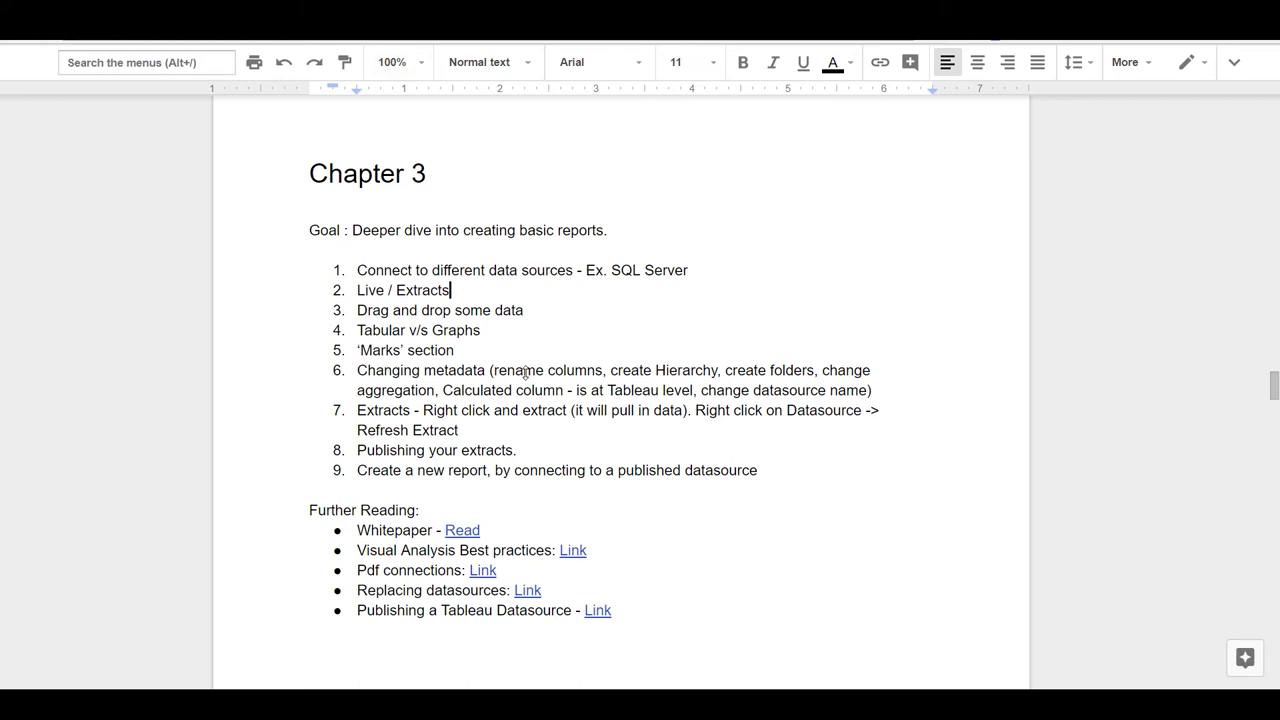